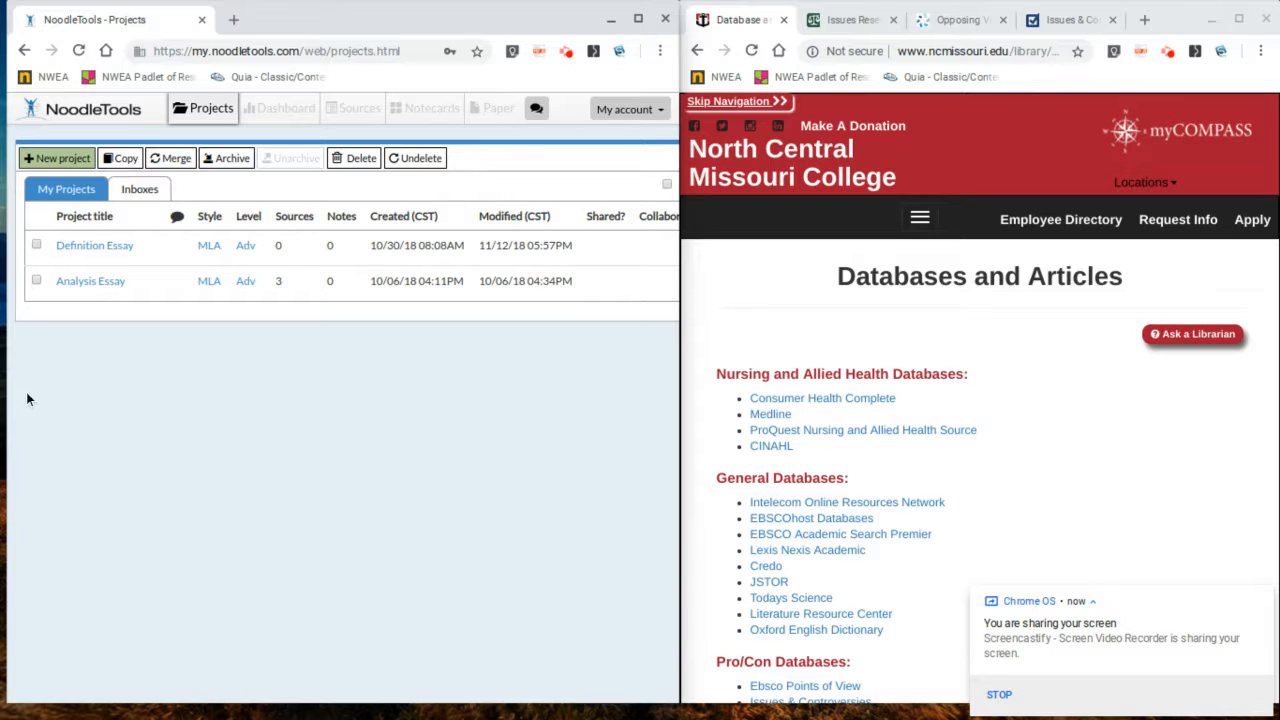
# Step: Create a new project titled "Argument Essay" using MLA citation style at the Advanced citation level
pyautogui.moveTo(11, 408); pyautogui.dragTo(2, 402)
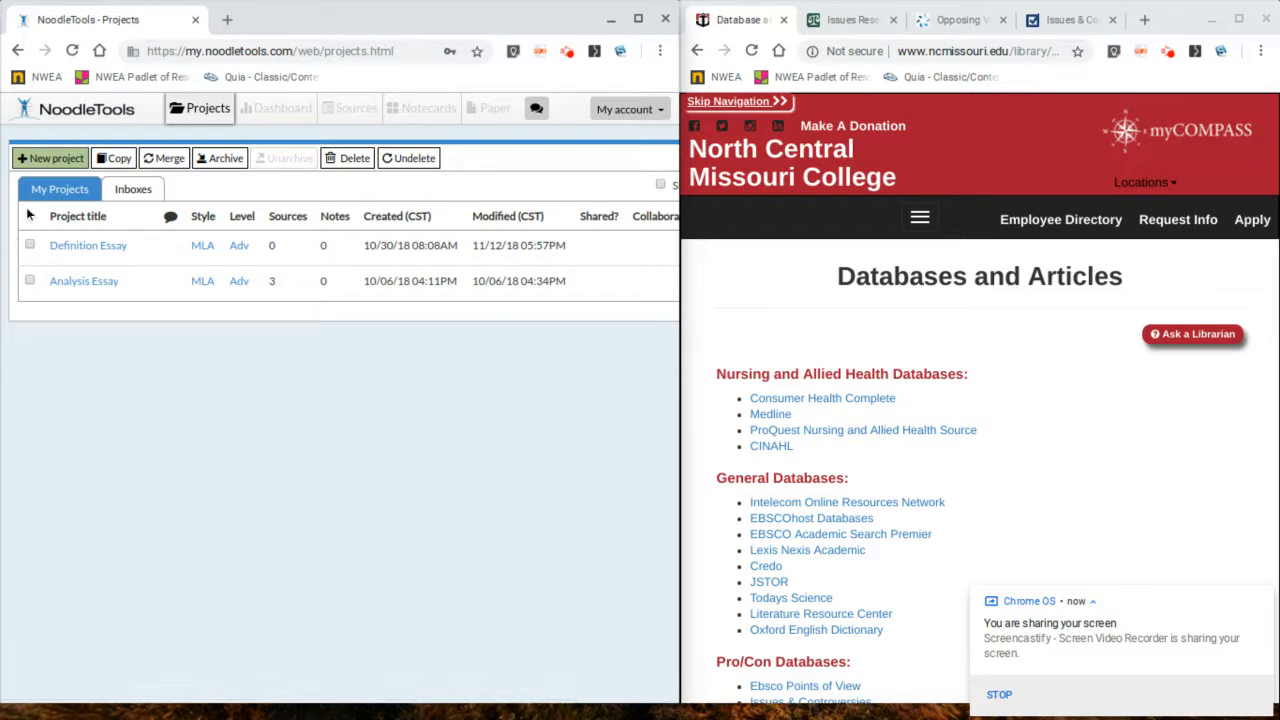
pyautogui.click(56, 162)
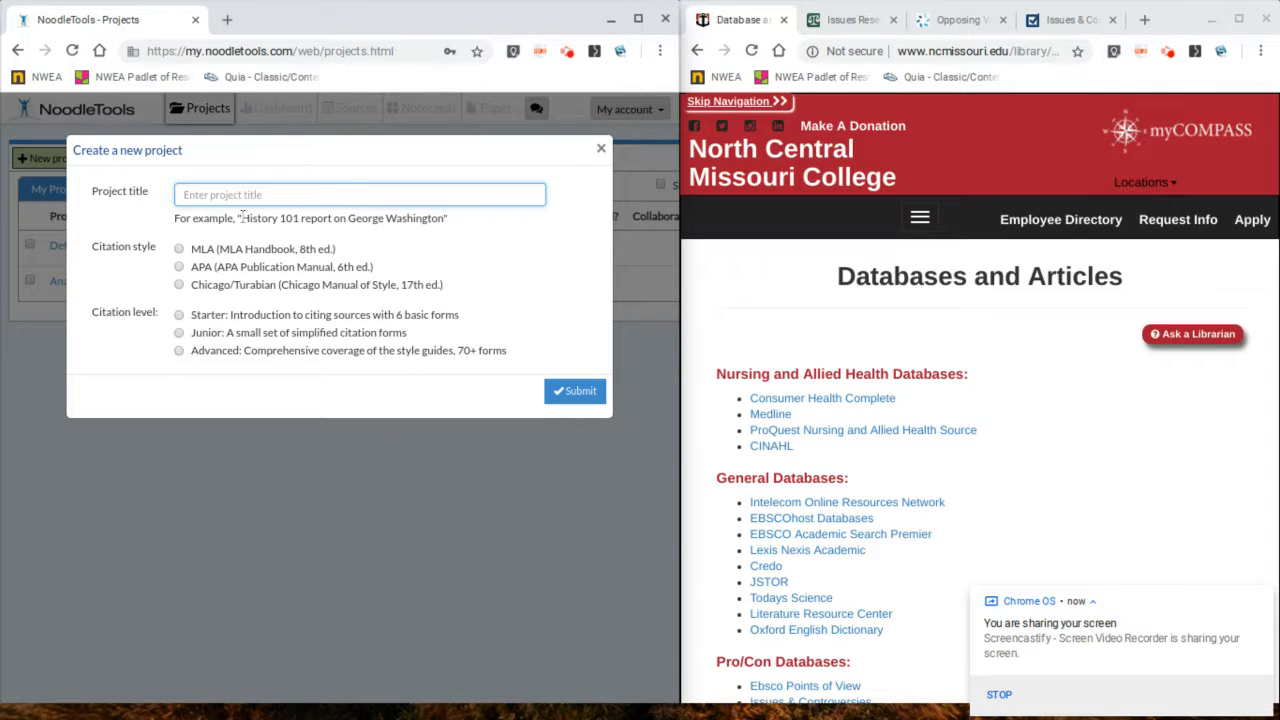
pyautogui.write('Argument Essay')
pyautogui.click(210, 250)
pyautogui.click(205, 353)
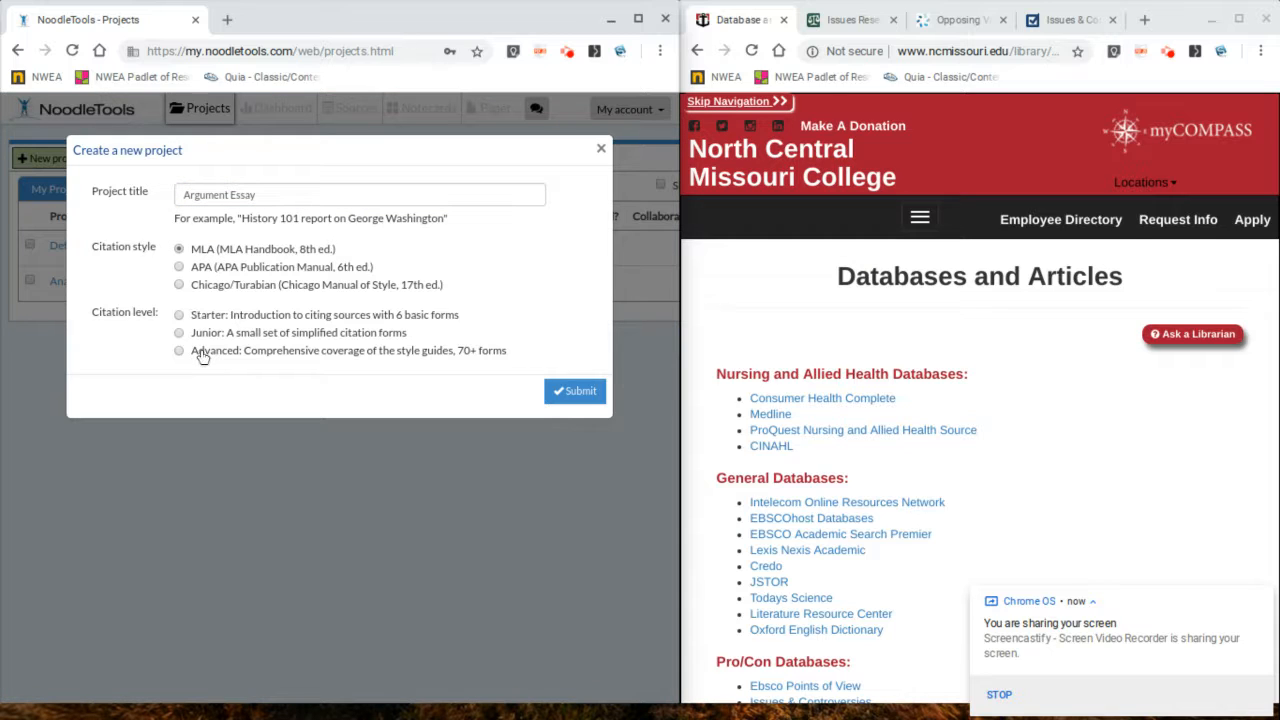
pyautogui.click(560, 392)
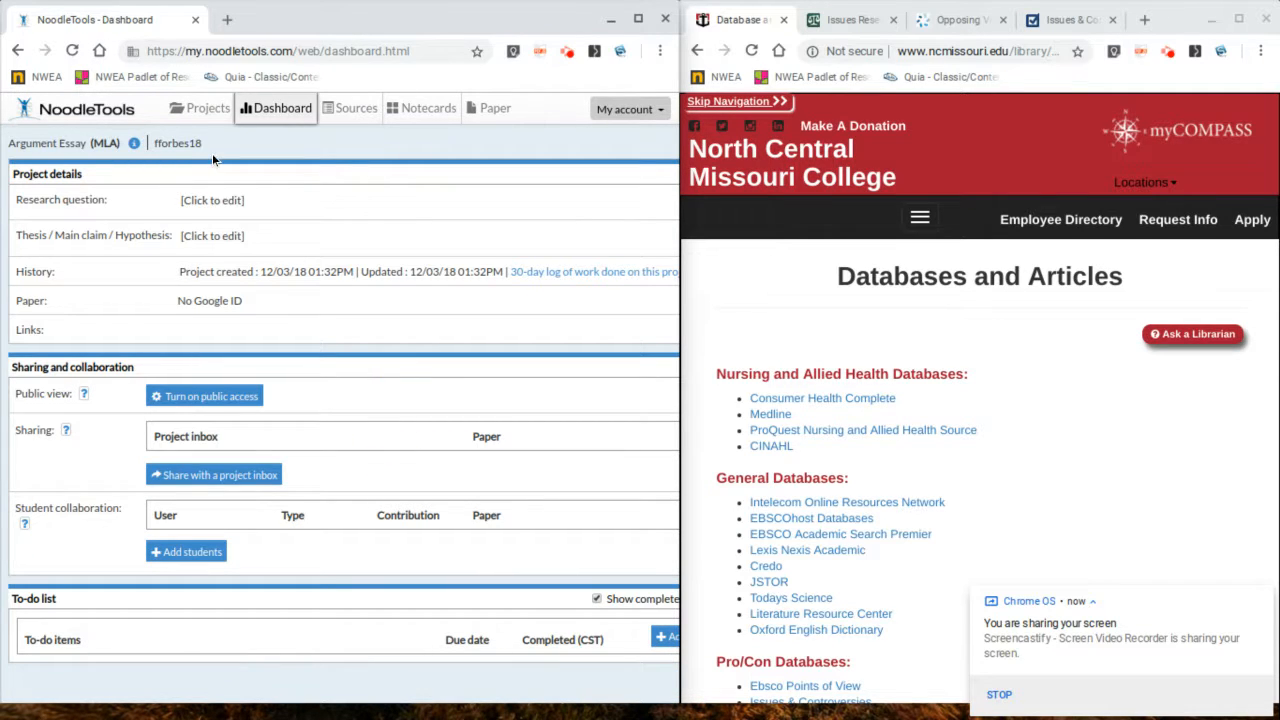
# Step: Start a new citation in the project's sources for a source found in a database
pyautogui.click(352, 112)
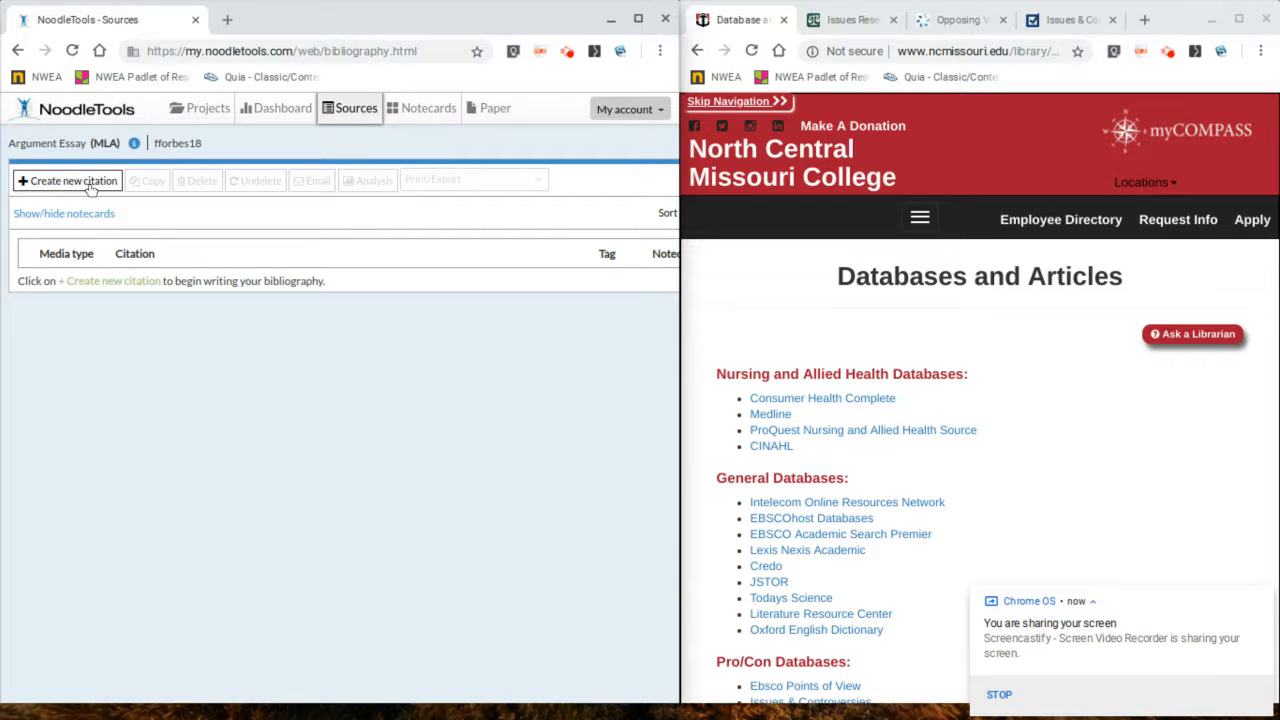
pyautogui.click(90, 181)
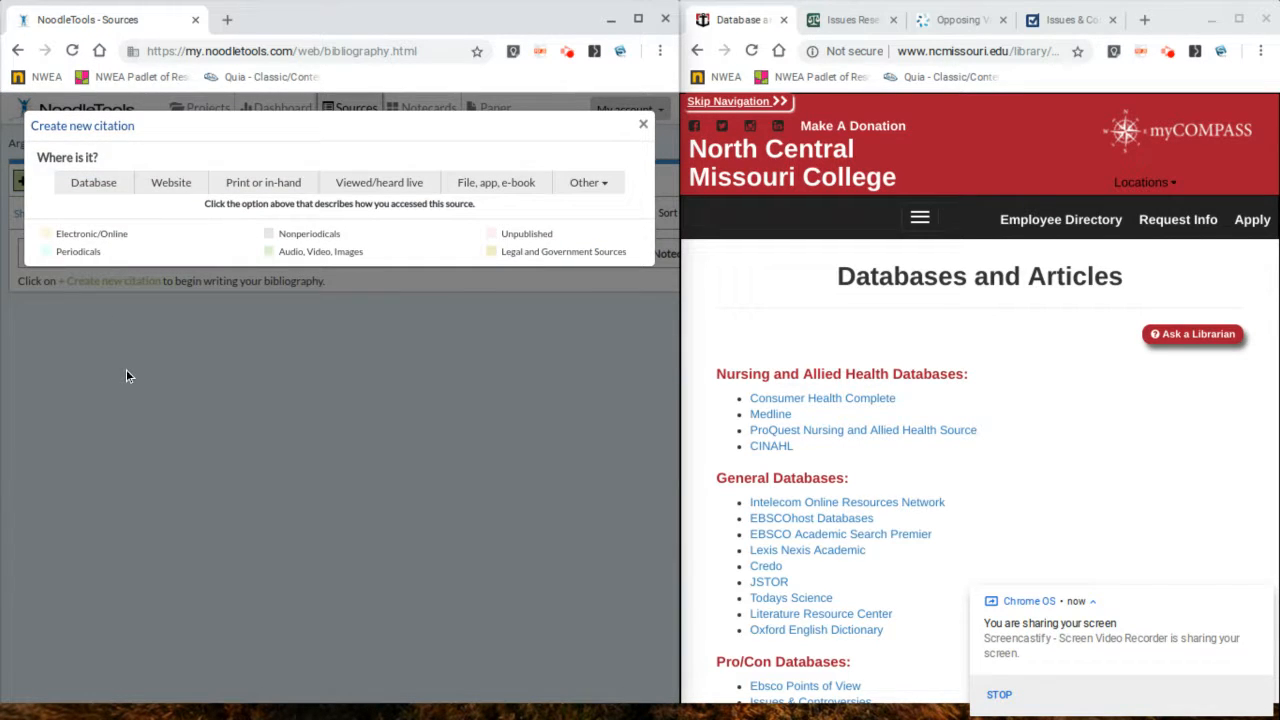
pyautogui.click(93, 184)
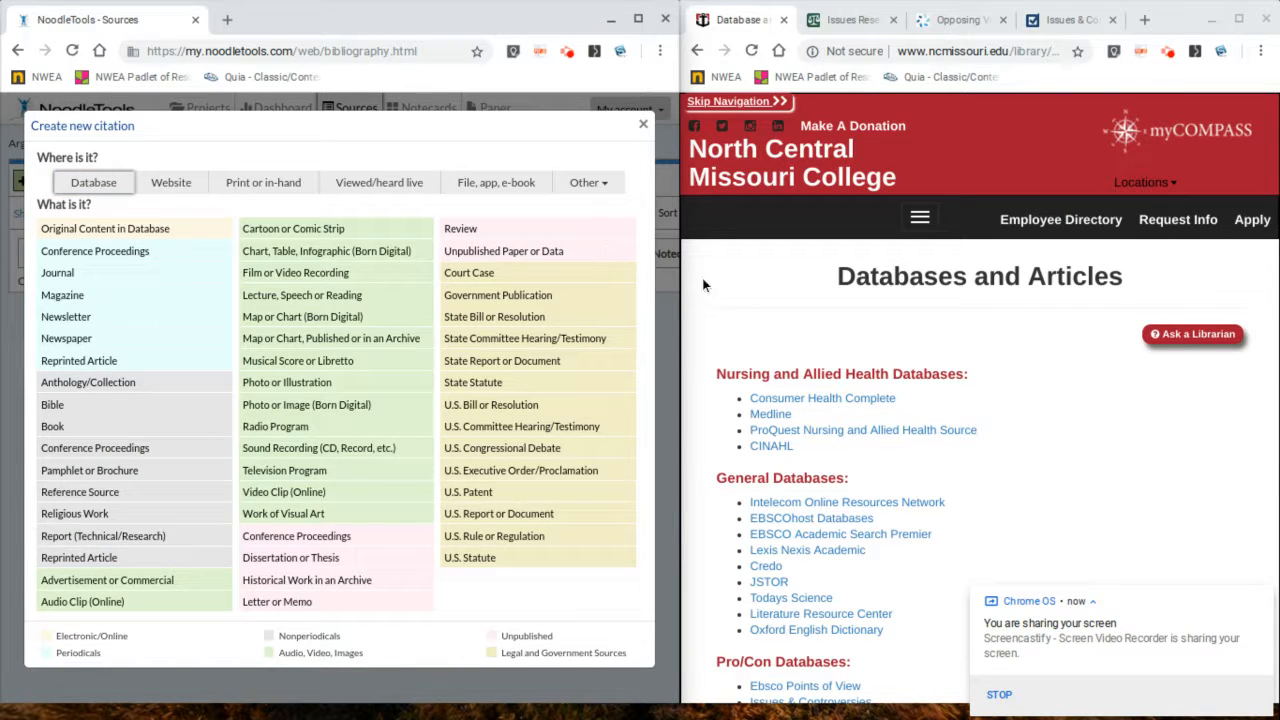
# Step: Open the EBSCOhost databases from the college library page, select all databases and continue
pyautogui.scroll(-1, 746, 314)
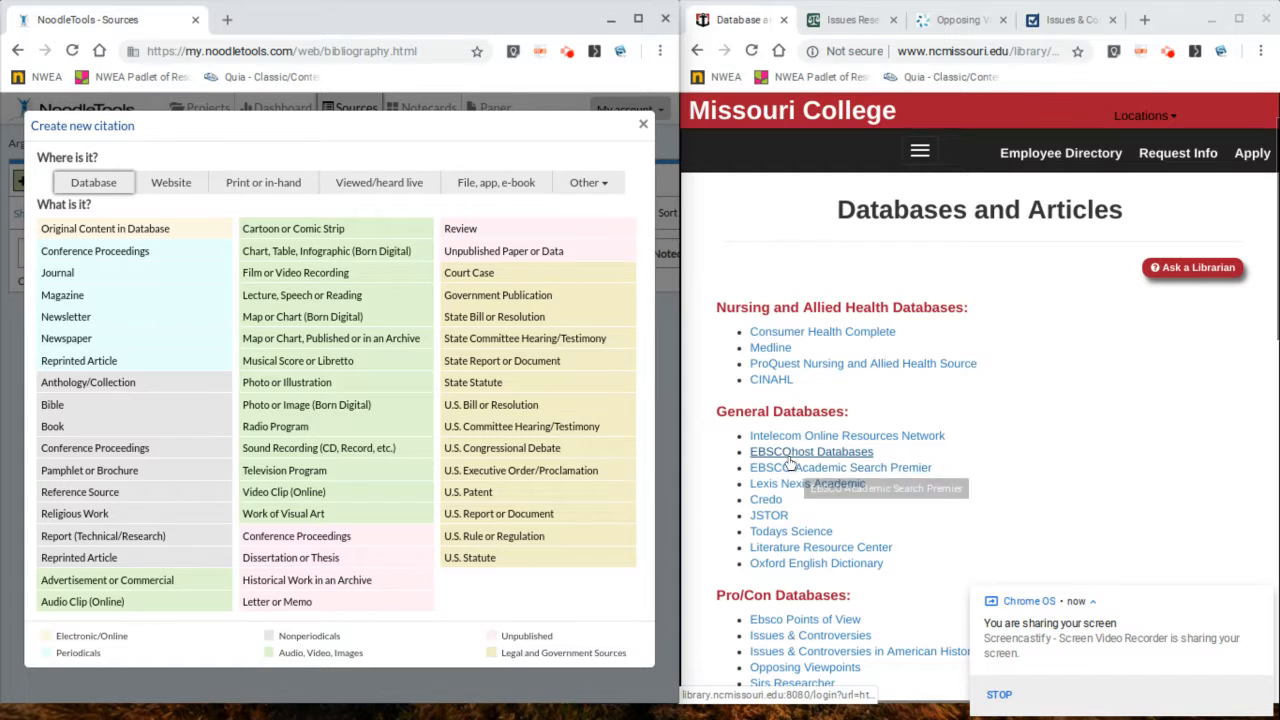
pyautogui.click(787, 456)
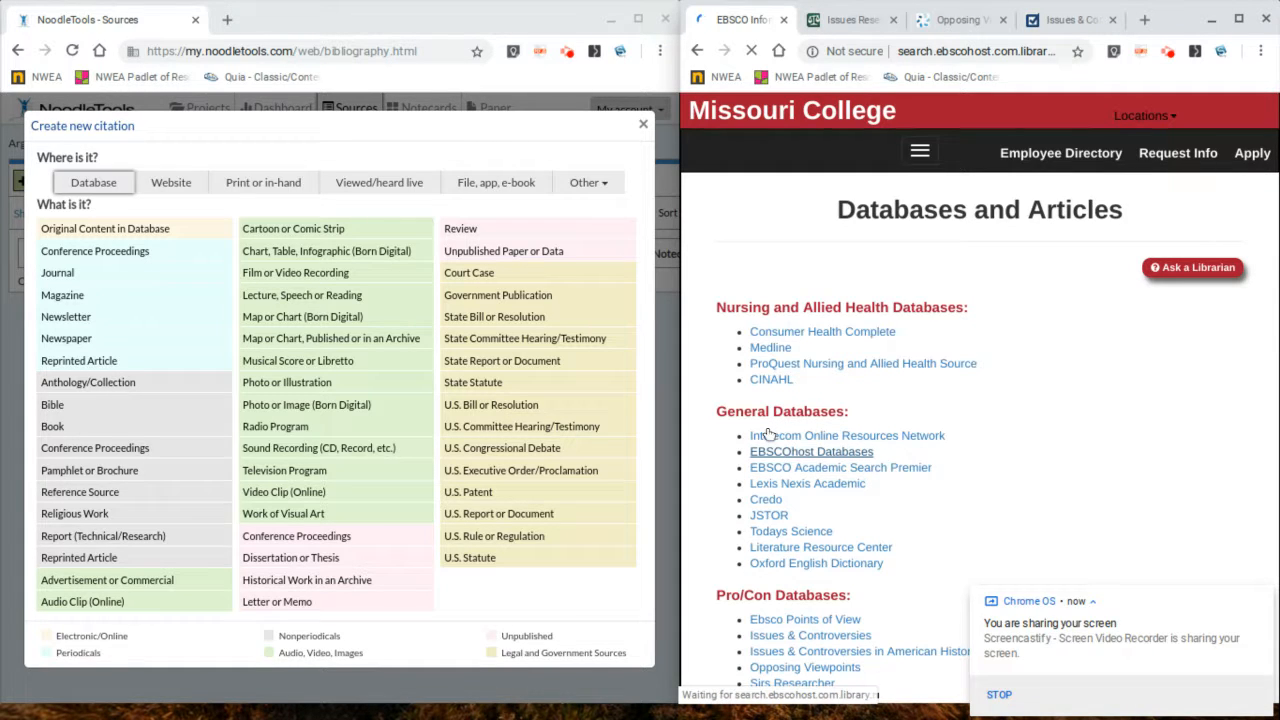
pyautogui.click(830, 277)
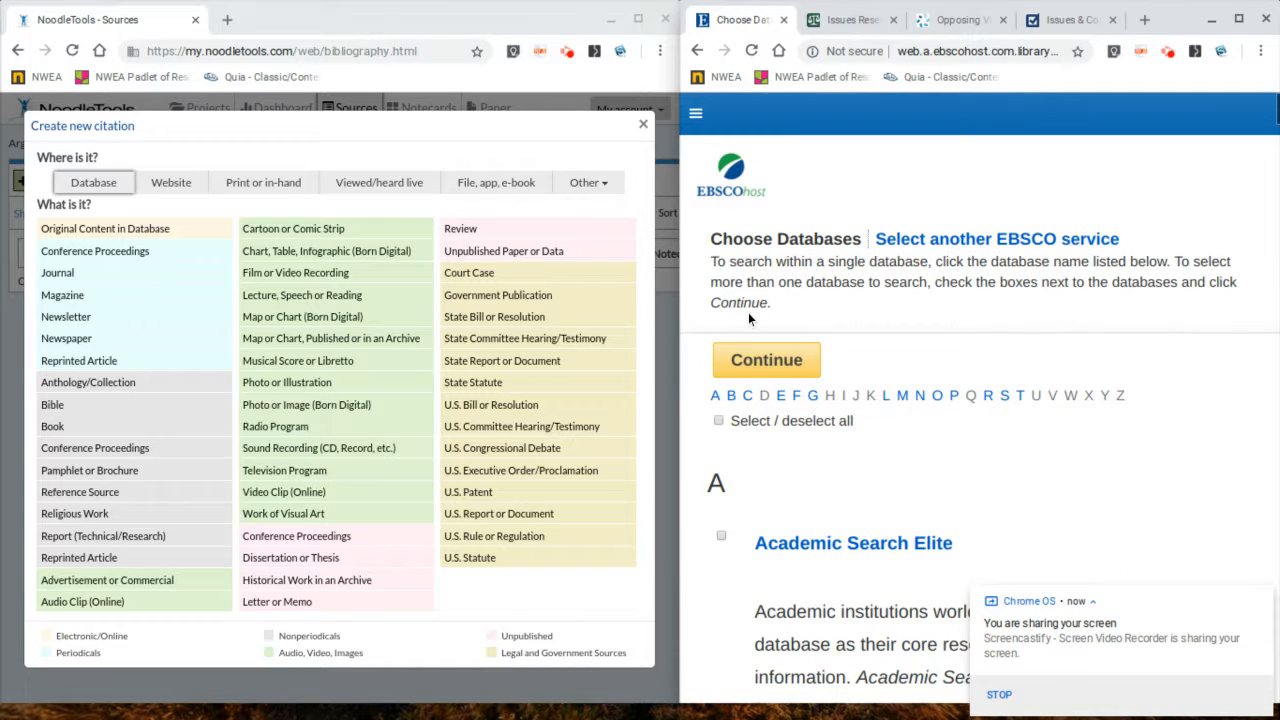
pyautogui.click(718, 421)
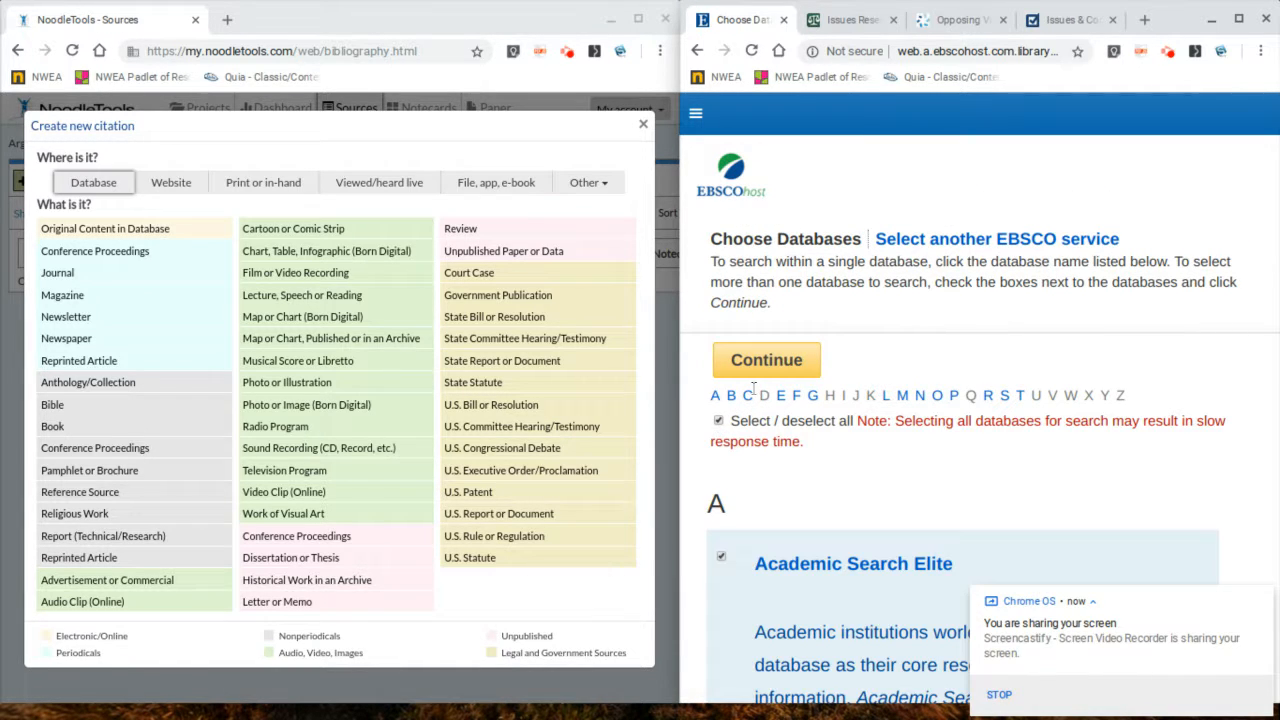
pyautogui.click(771, 372)
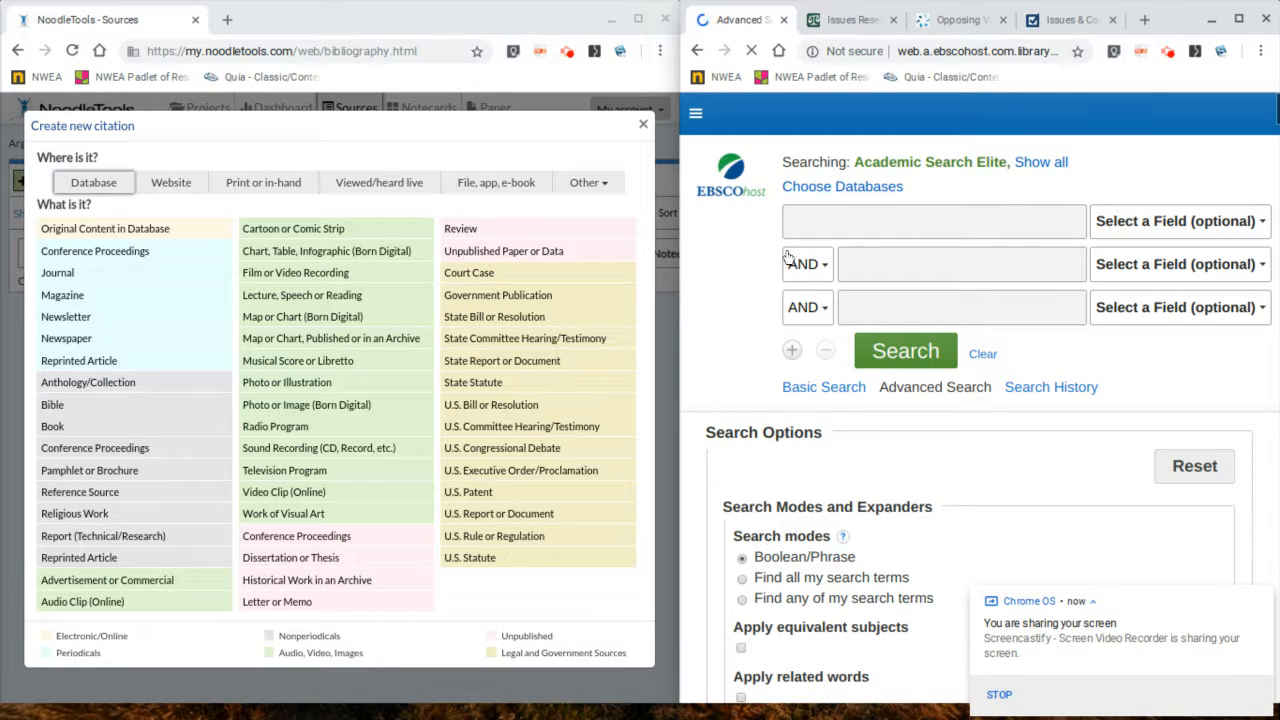
# Step: Search EBSCOhost for "food stamps"
pyautogui.click(830, 215)
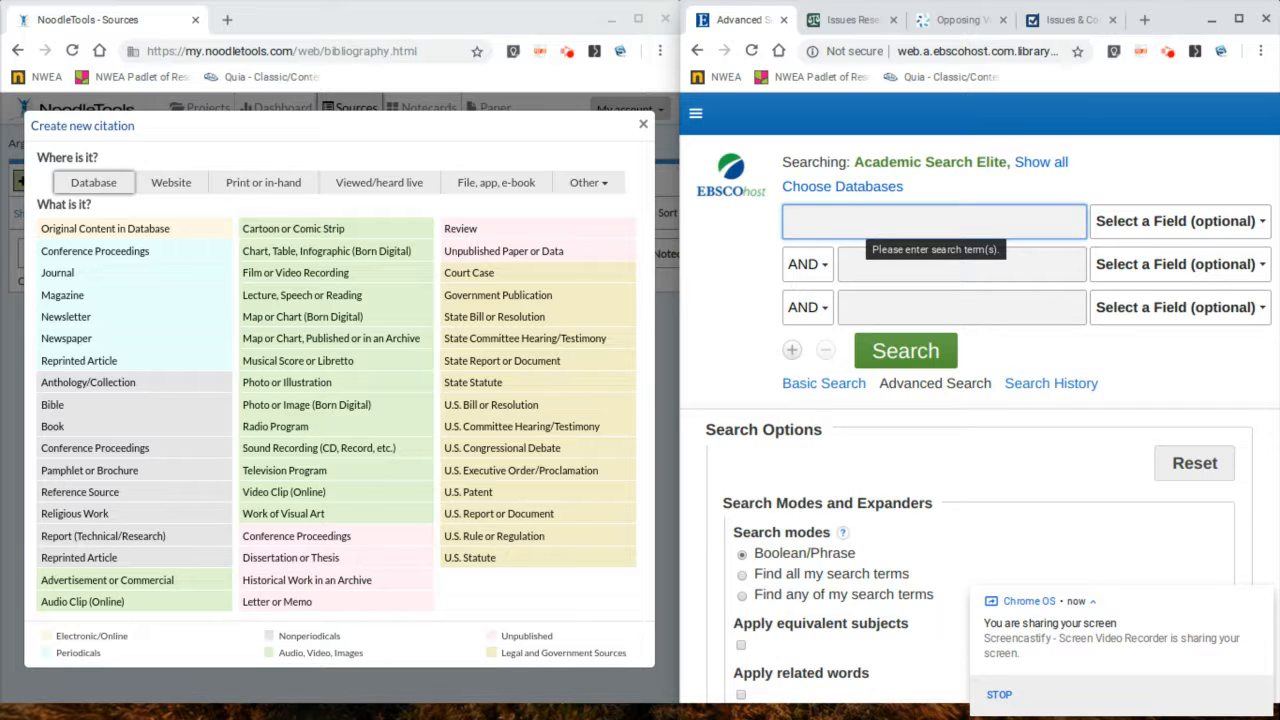
pyautogui.write('food stamps')
pyautogui.press('Return')
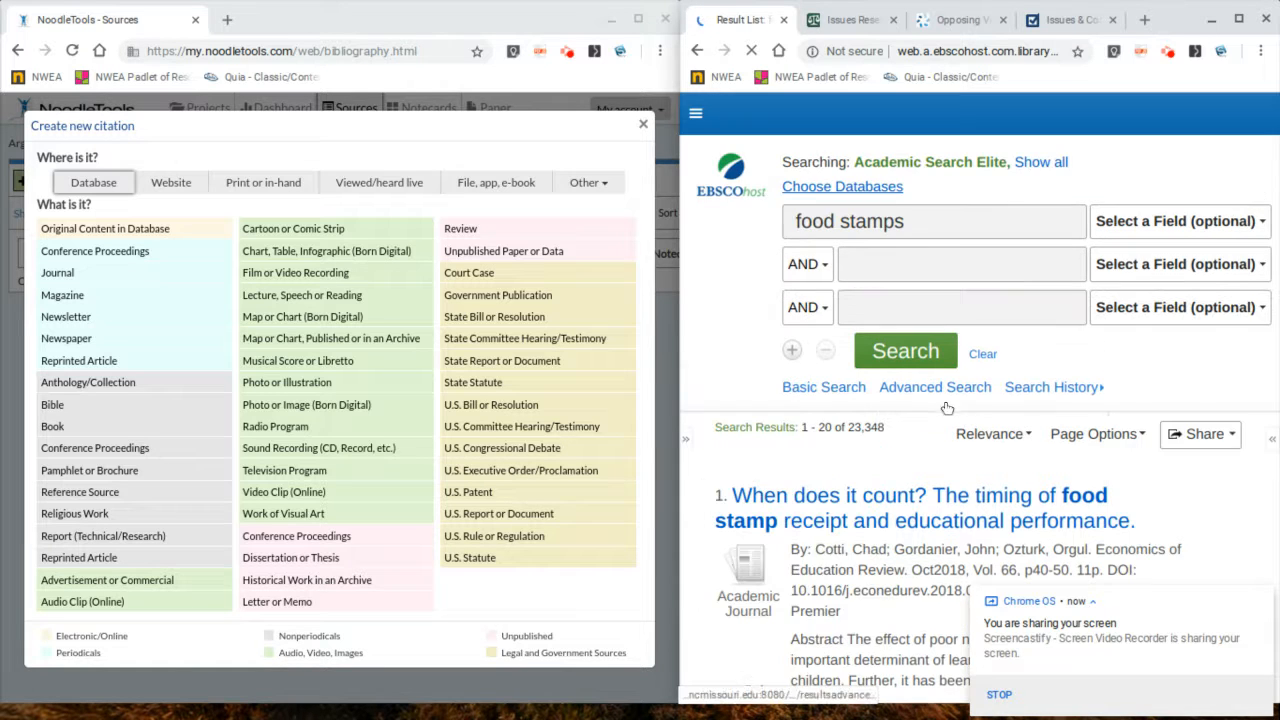
# Step: Limit the search results to Full Text articles
pyautogui.scroll(-2, 834, 468)
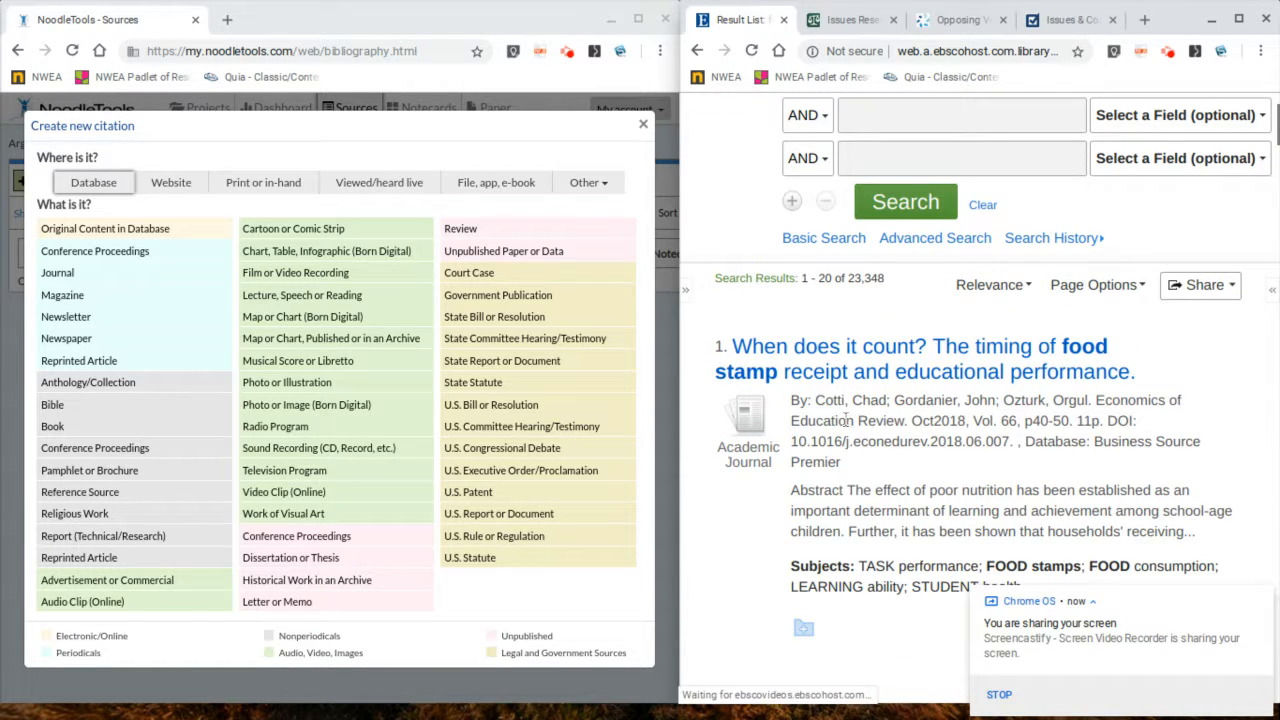
pyautogui.click(686, 290)
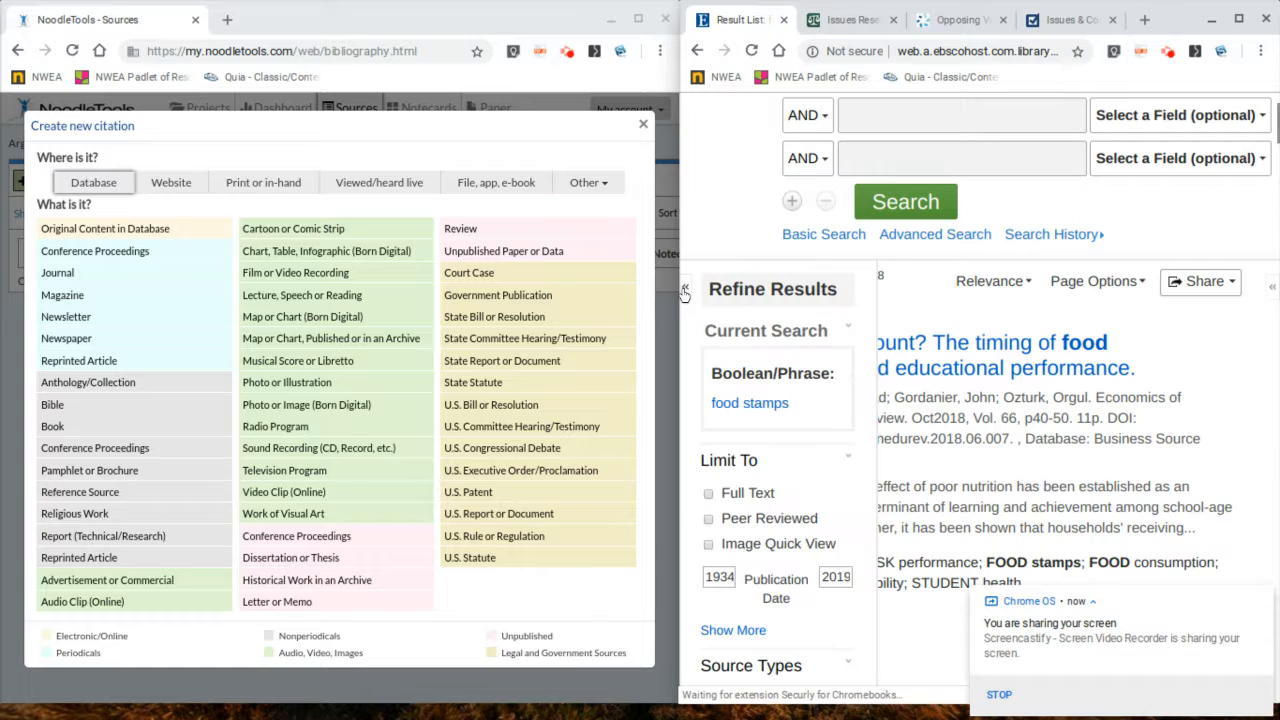
pyautogui.click(709, 493)
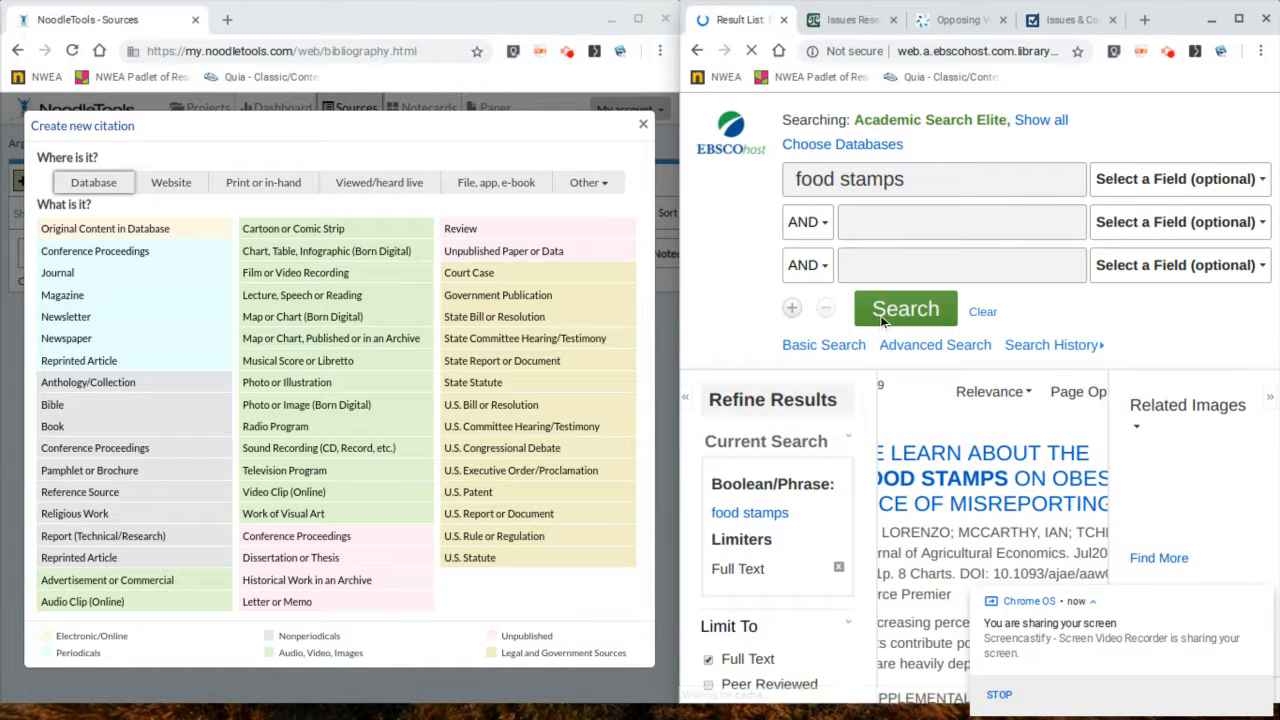
# Step: Open the first result, "What Can We Learn About the Effects of Food Stamps on Obesity in the Presence of Misreporting?"
pyautogui.scroll(-2, 890, 350)
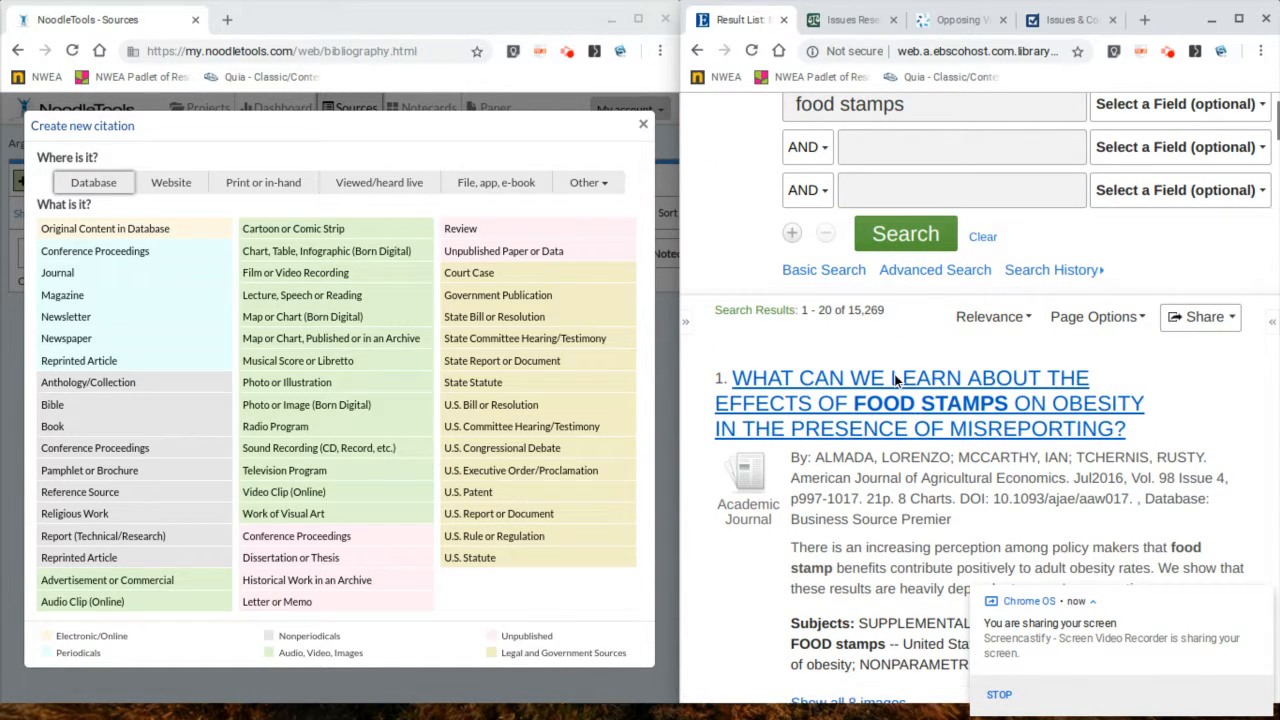
pyautogui.scroll(-1, 1000, 410)
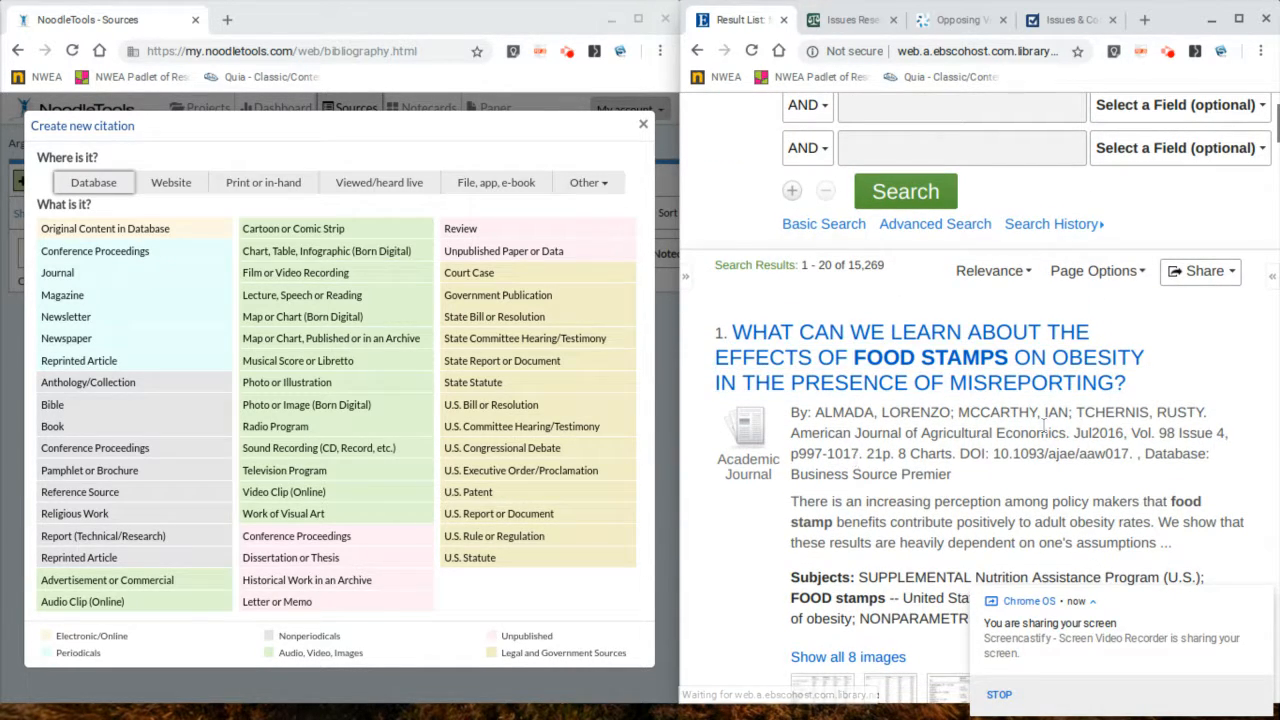
pyautogui.click(1005, 331)
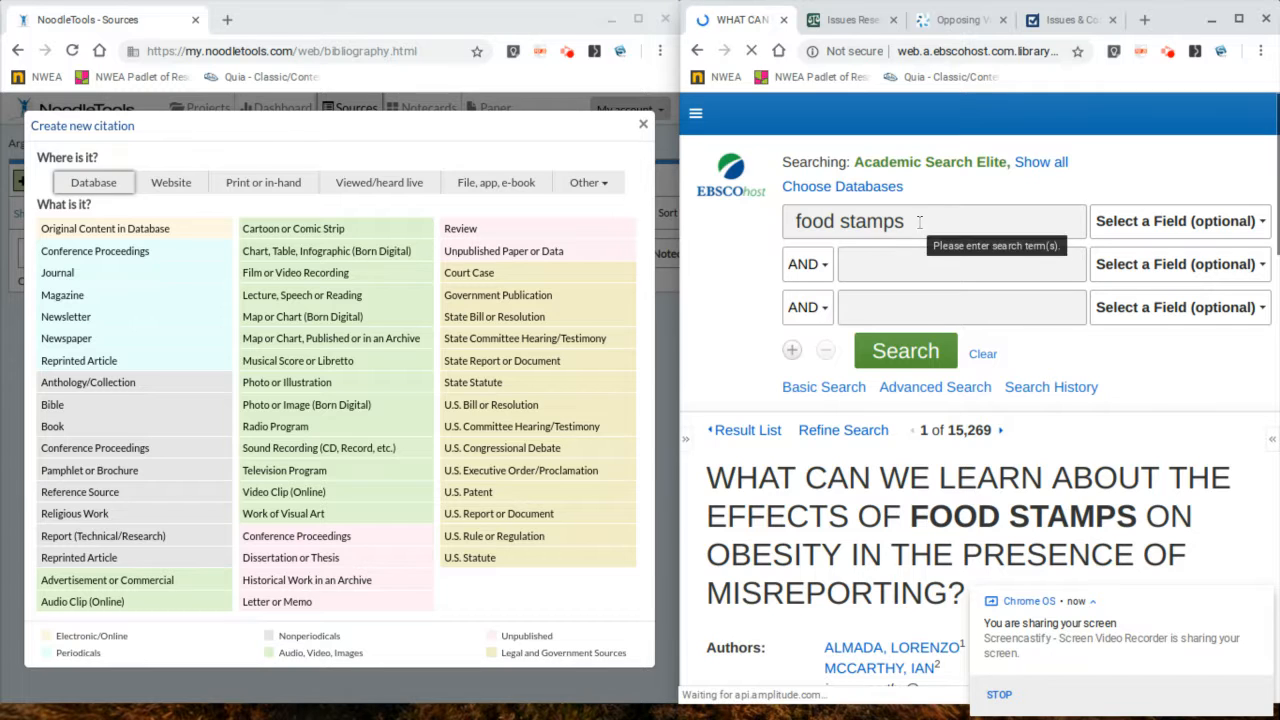
# Step: Choose Journal as the kind of database source being cited
pyautogui.scroll(-2, 940, 215)
pyautogui.scroll(-5, 930, 189)
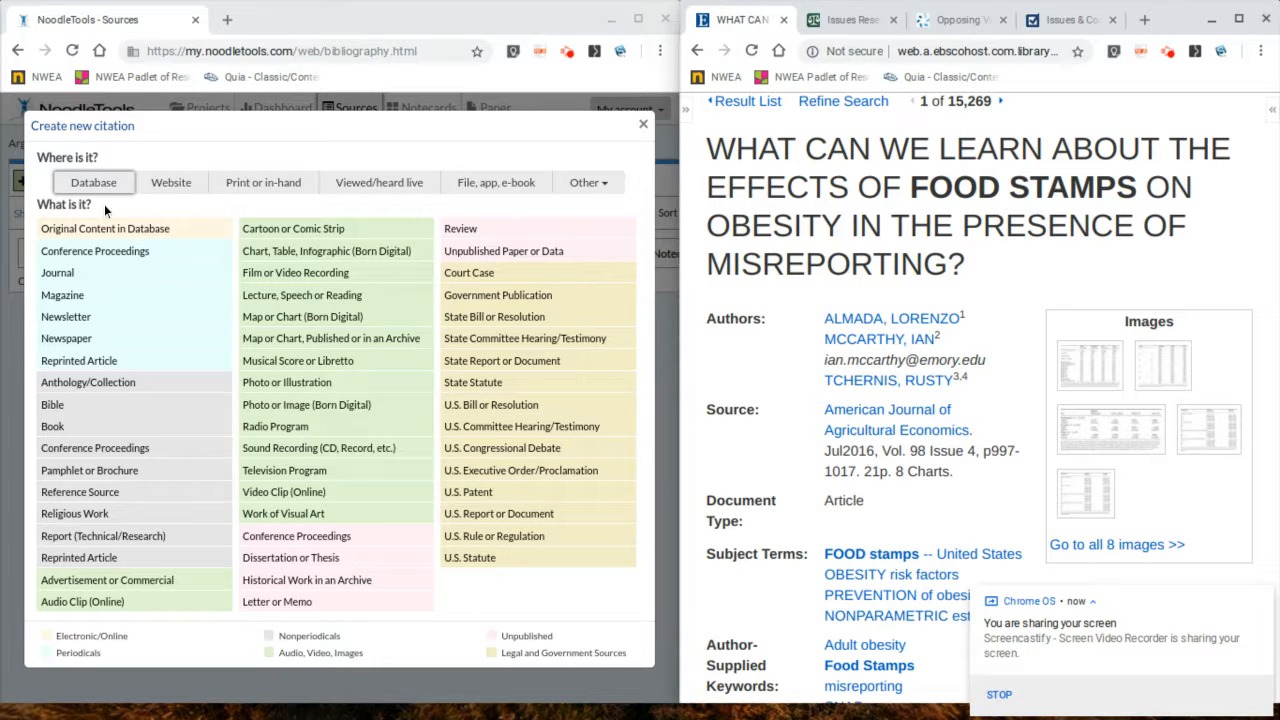
pyautogui.click(58, 273)
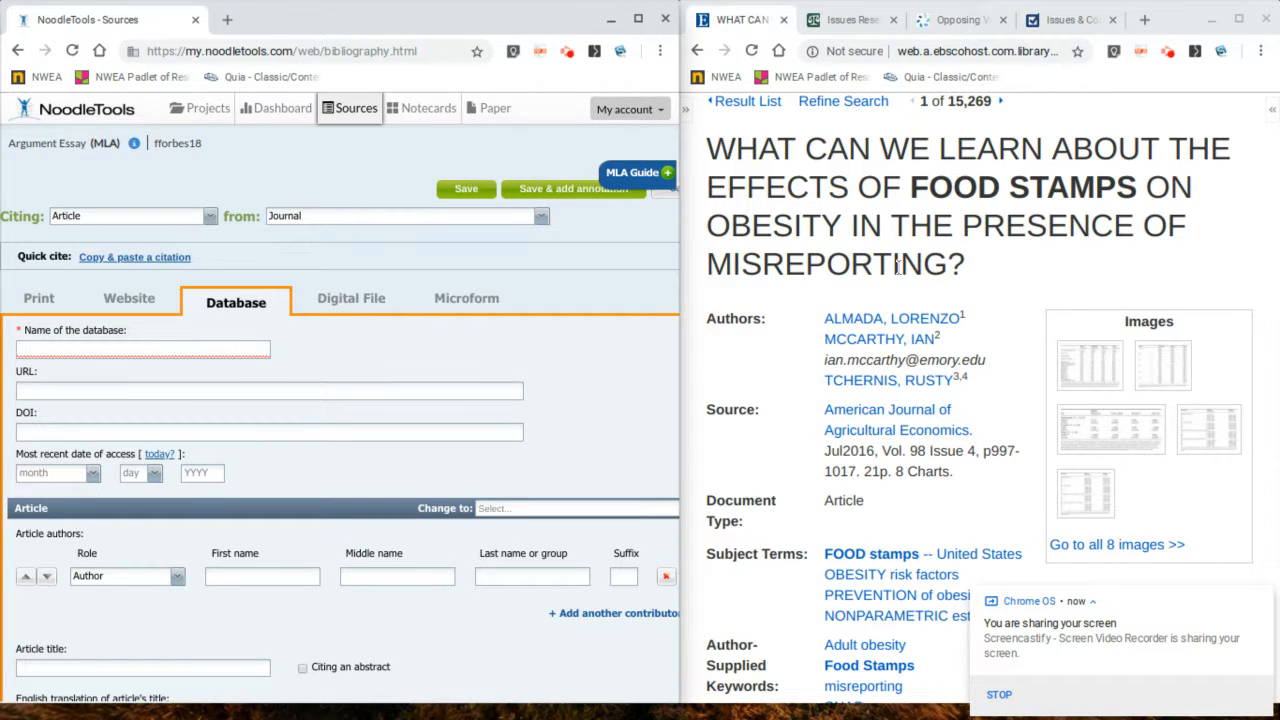
# Step: Copy the article's database, Business Source Premier, into the citation's database name field
pyautogui.scroll(-15, 898, 267)
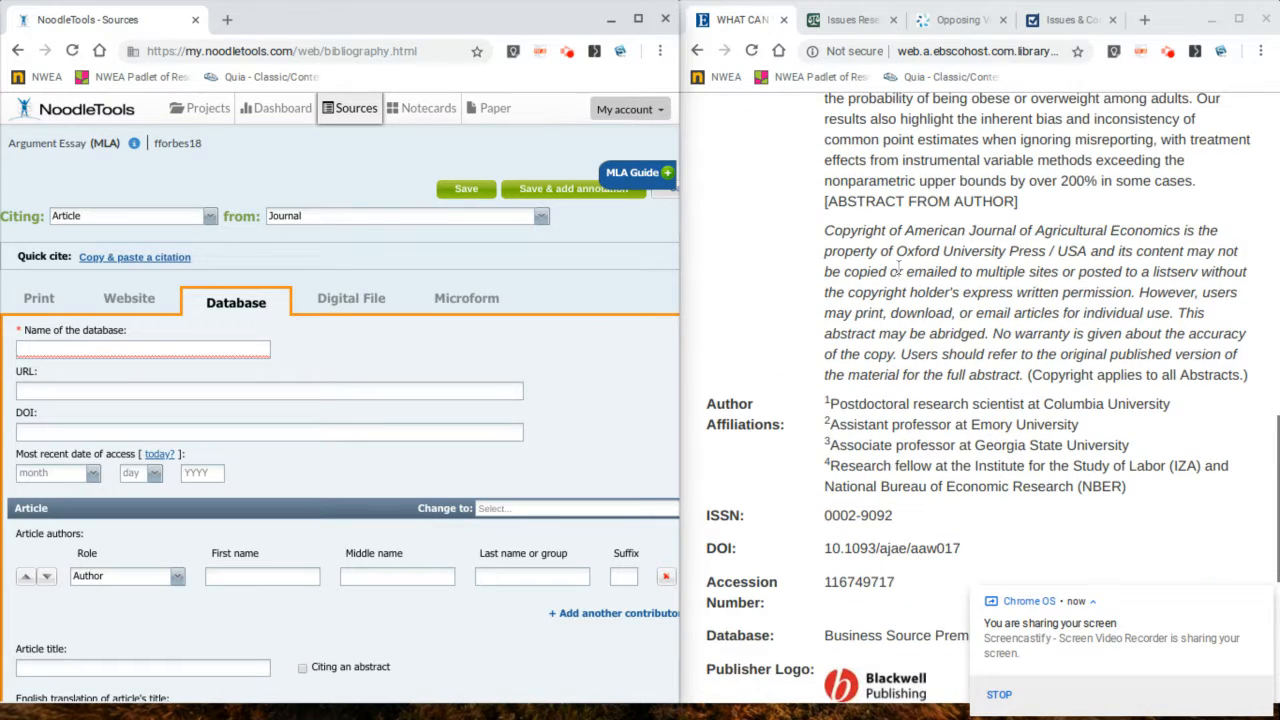
pyautogui.scroll(-3, 898, 267)
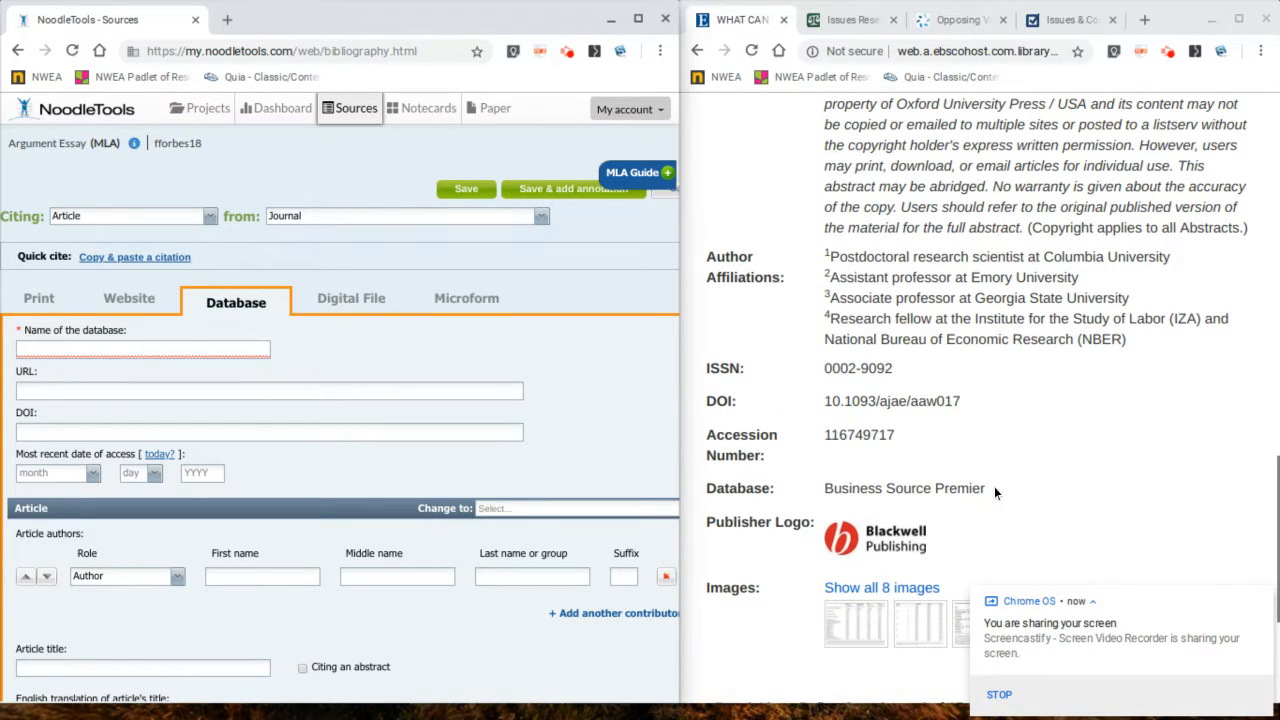
pyautogui.moveTo(986, 490); pyautogui.dragTo(822, 491)
pyautogui.hotkey('ctrl', 'c')
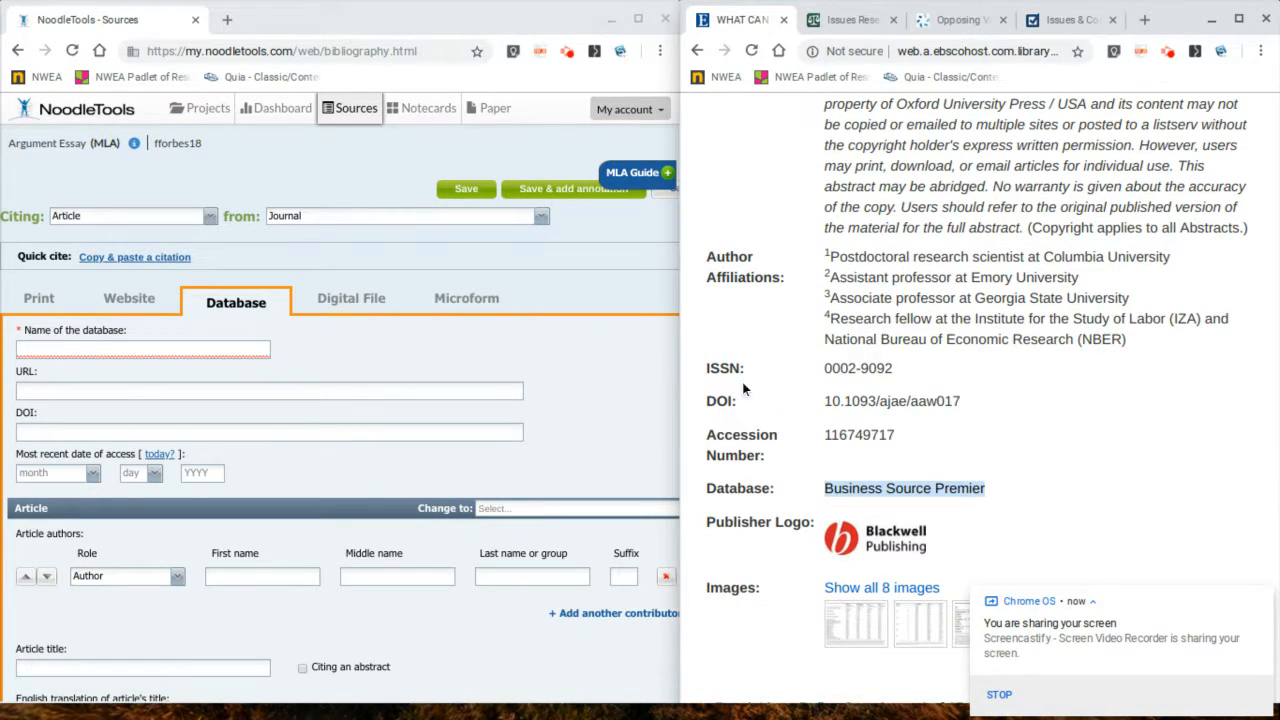
pyautogui.click(130, 349)
pyautogui.hotkey('ctrl', 'v')
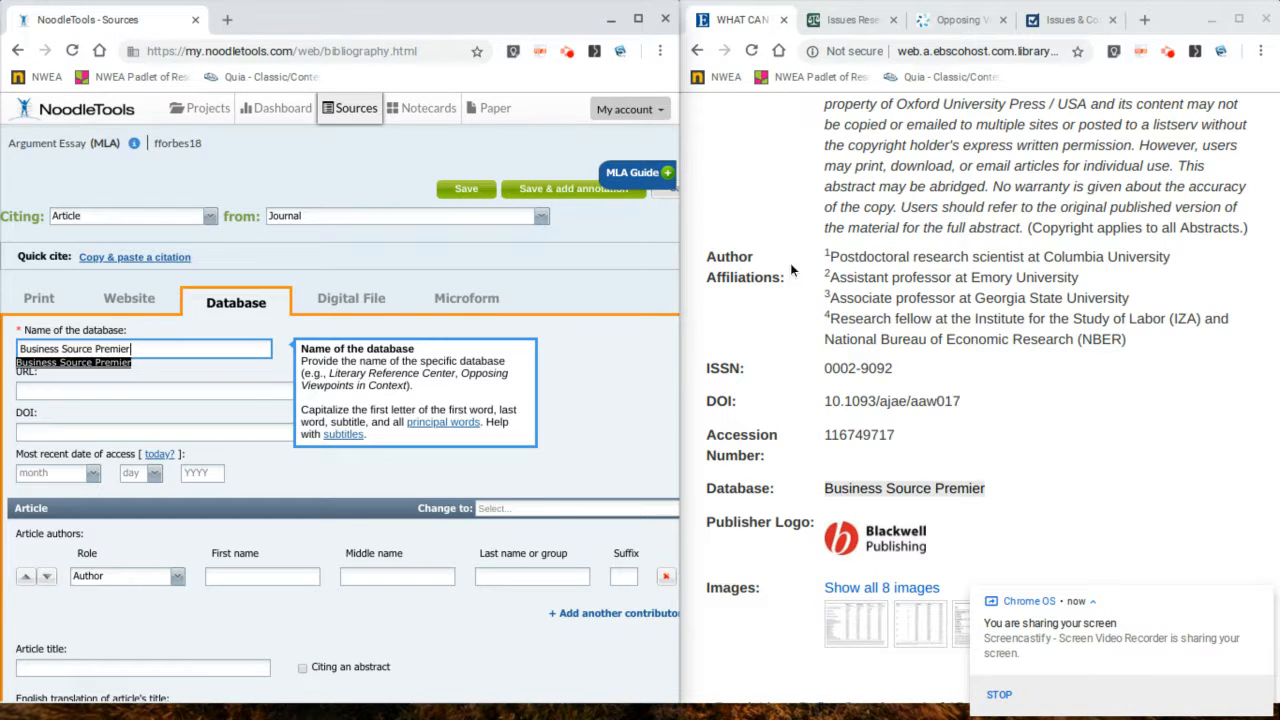
# Step: Copy the article's permalink from EBSCOhost into the citation's URL field
pyautogui.click(849, 232)
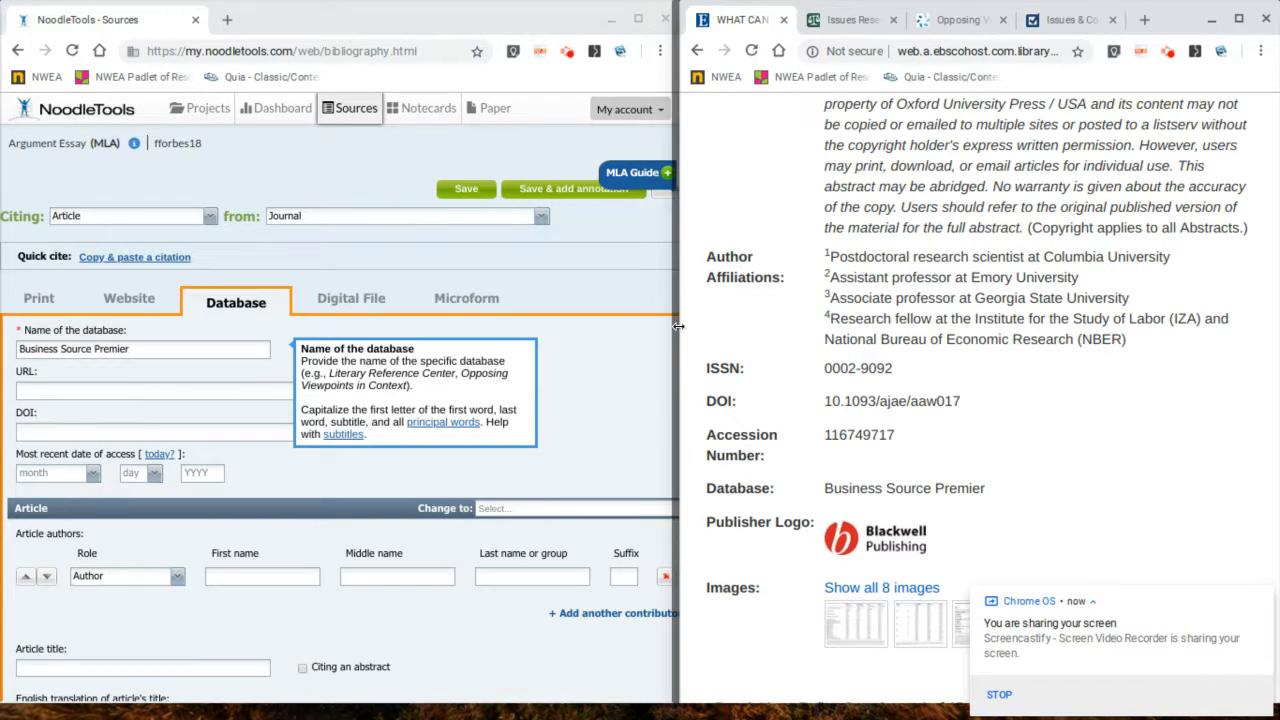
pyautogui.moveTo(681, 328); pyautogui.dragTo(594, 332)
pyautogui.scroll(10, 1075, 351)
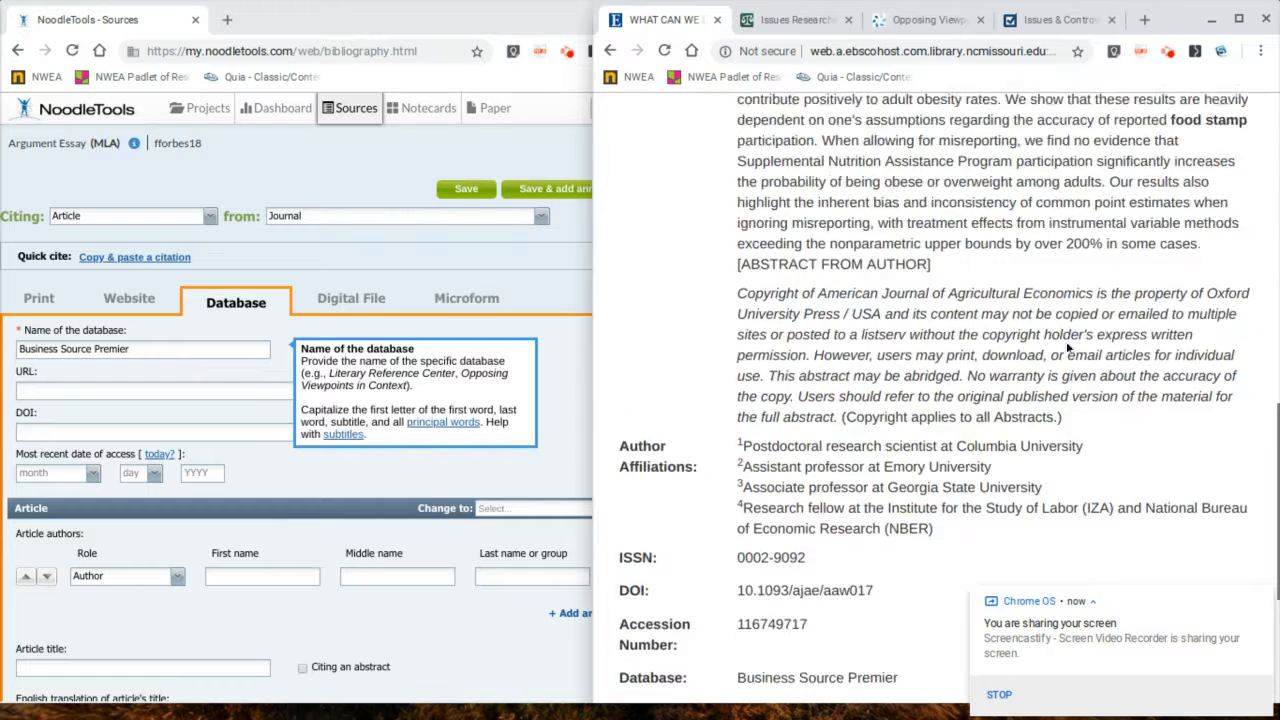
pyautogui.click(1272, 144)
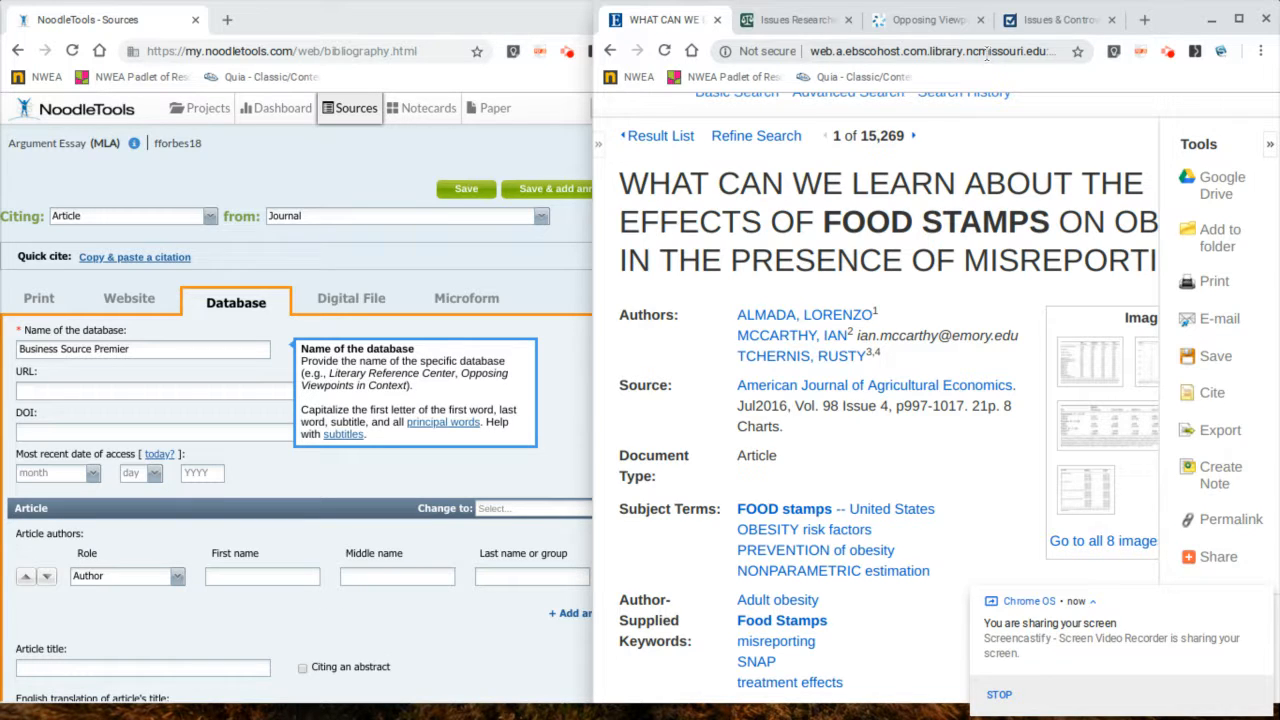
pyautogui.click(1218, 519)
pyautogui.scroll(1, 920, 300)
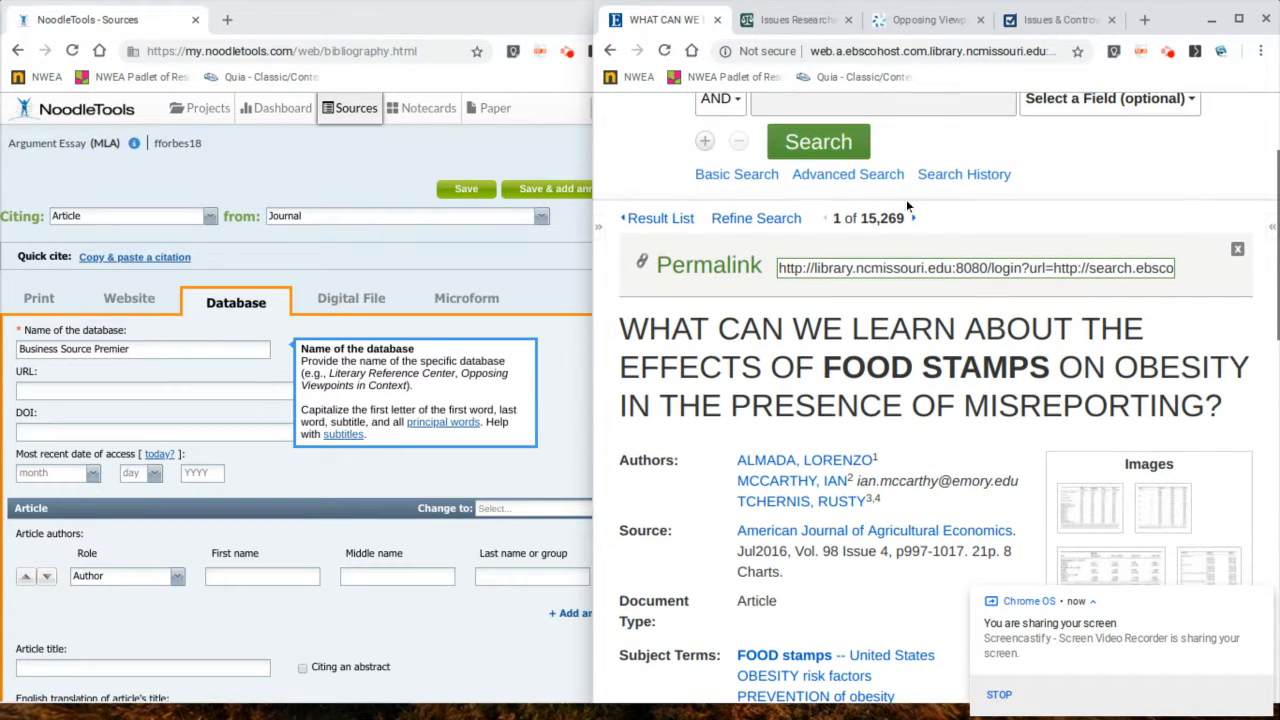
pyautogui.click(917, 268)
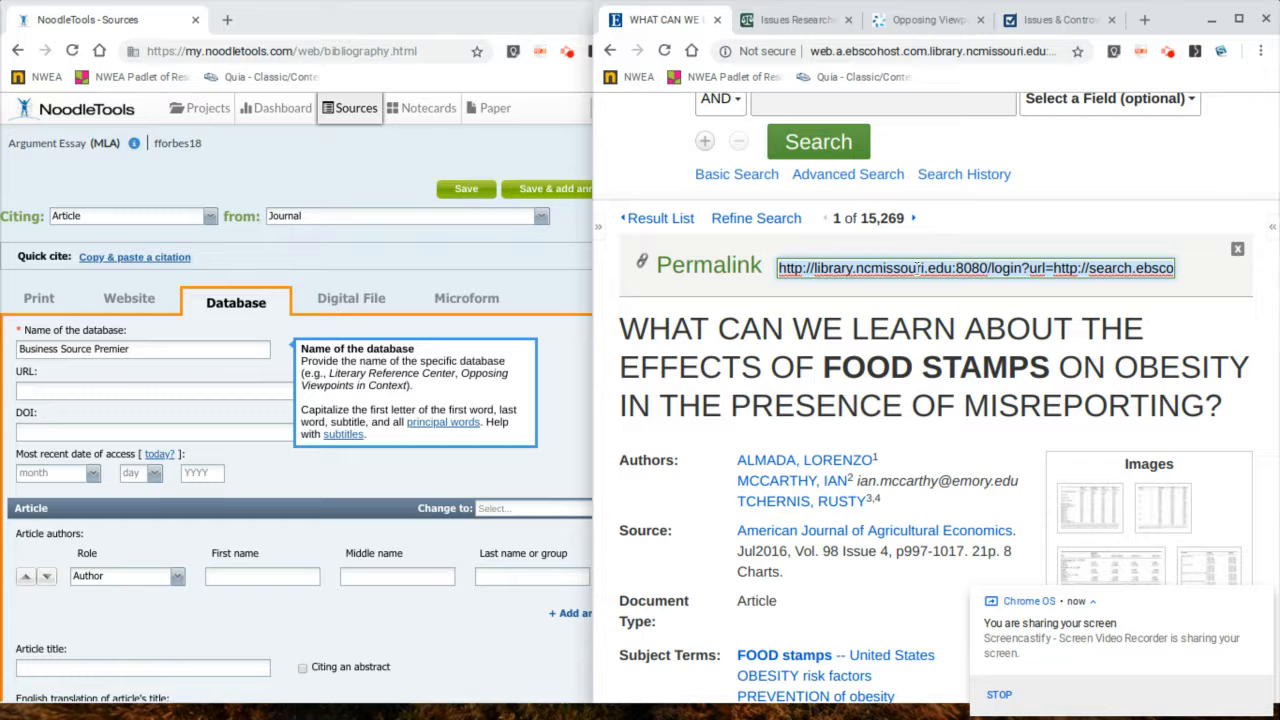
pyautogui.click(130, 393)
pyautogui.write('http://library.ncmissouri.edu:8080/login?url=http://search.ebscohost.com/login.aspx?direct=true&db=buh&AN=116749717&site=ehost-live&scope=site')
# Step: Set the most recent date of access to today
pyautogui.scroll(-1, 166, 356)
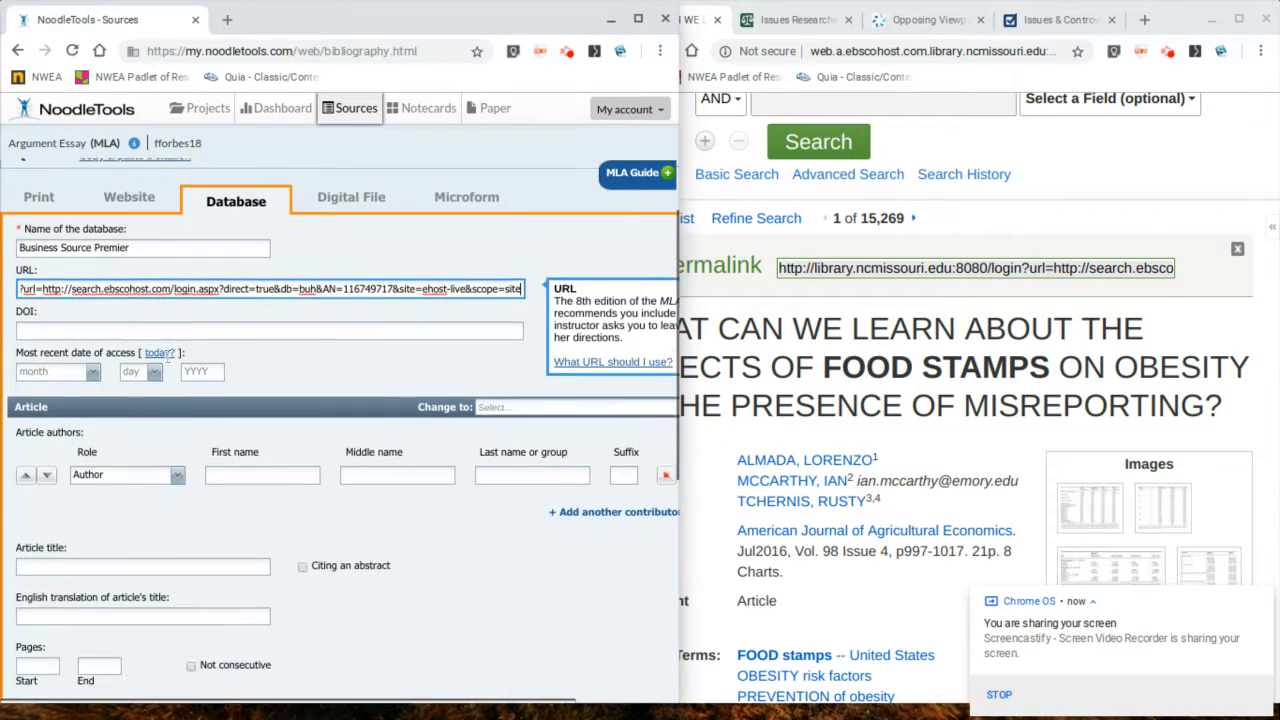
pyautogui.click(159, 344)
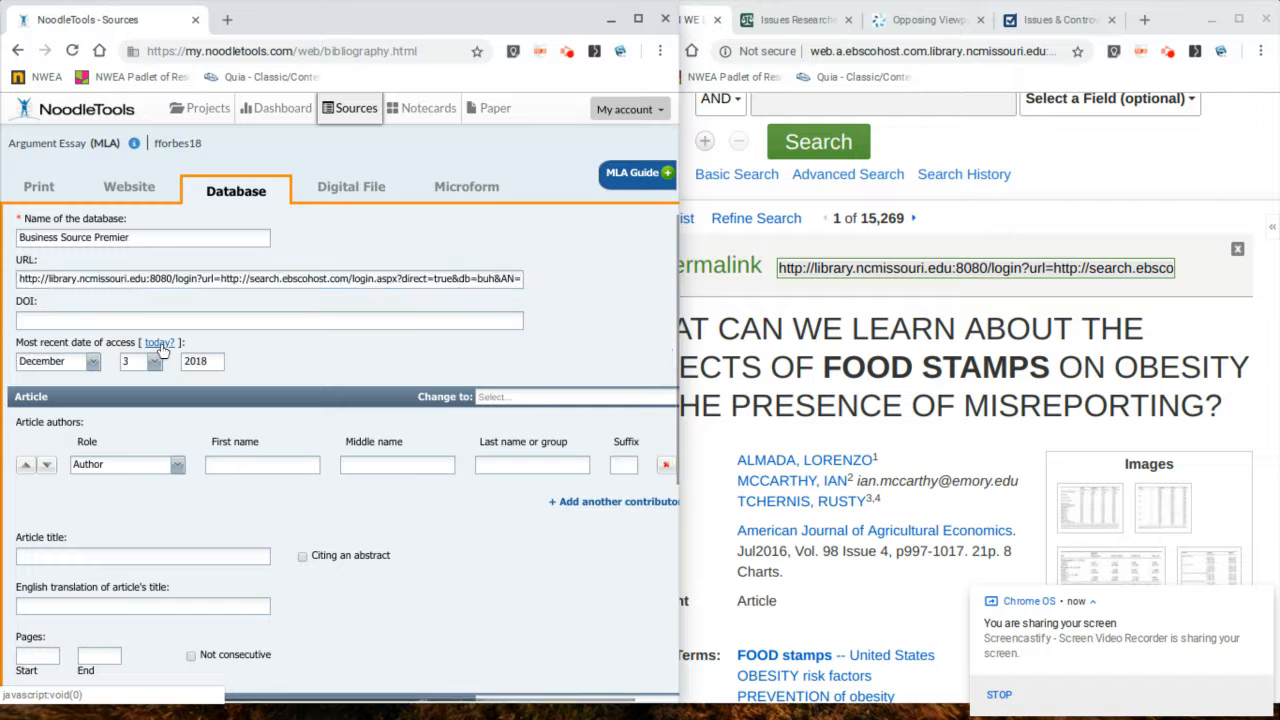
# Step: Enter the first article author as Lorenzo Almada
pyautogui.scroll(-1, 222, 407)
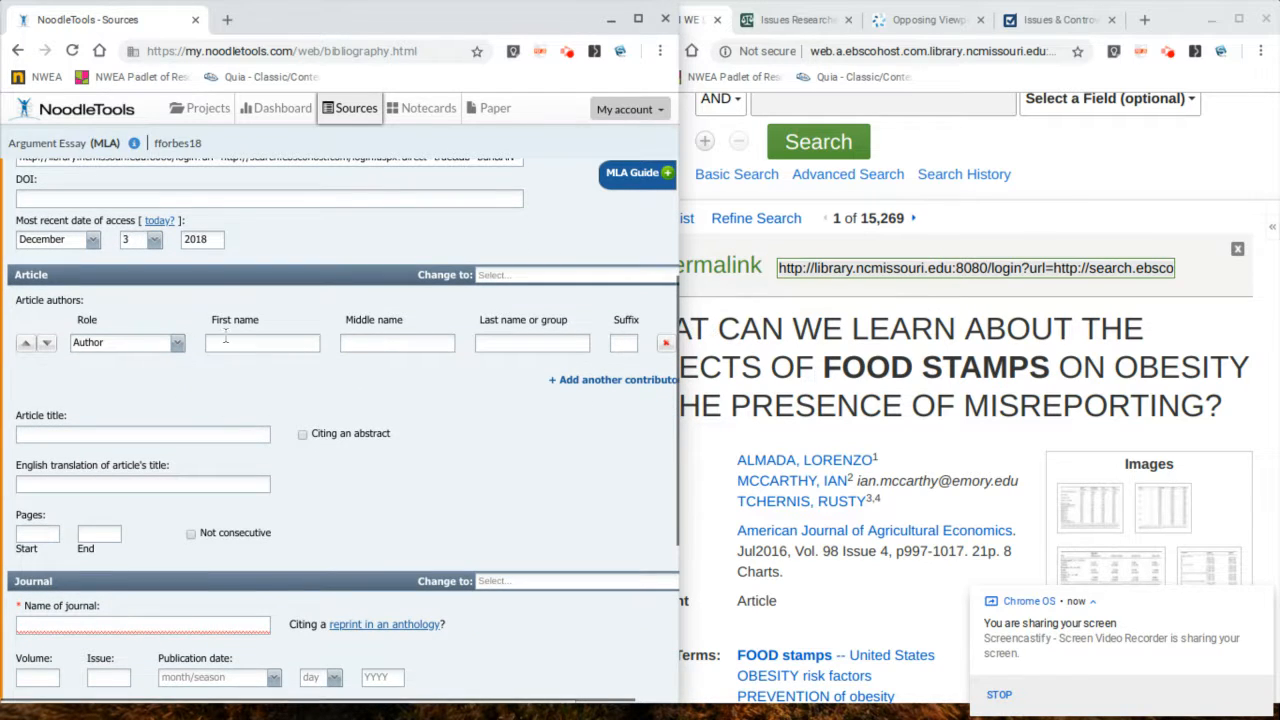
pyautogui.click(230, 342)
pyautogui.write('Loren')
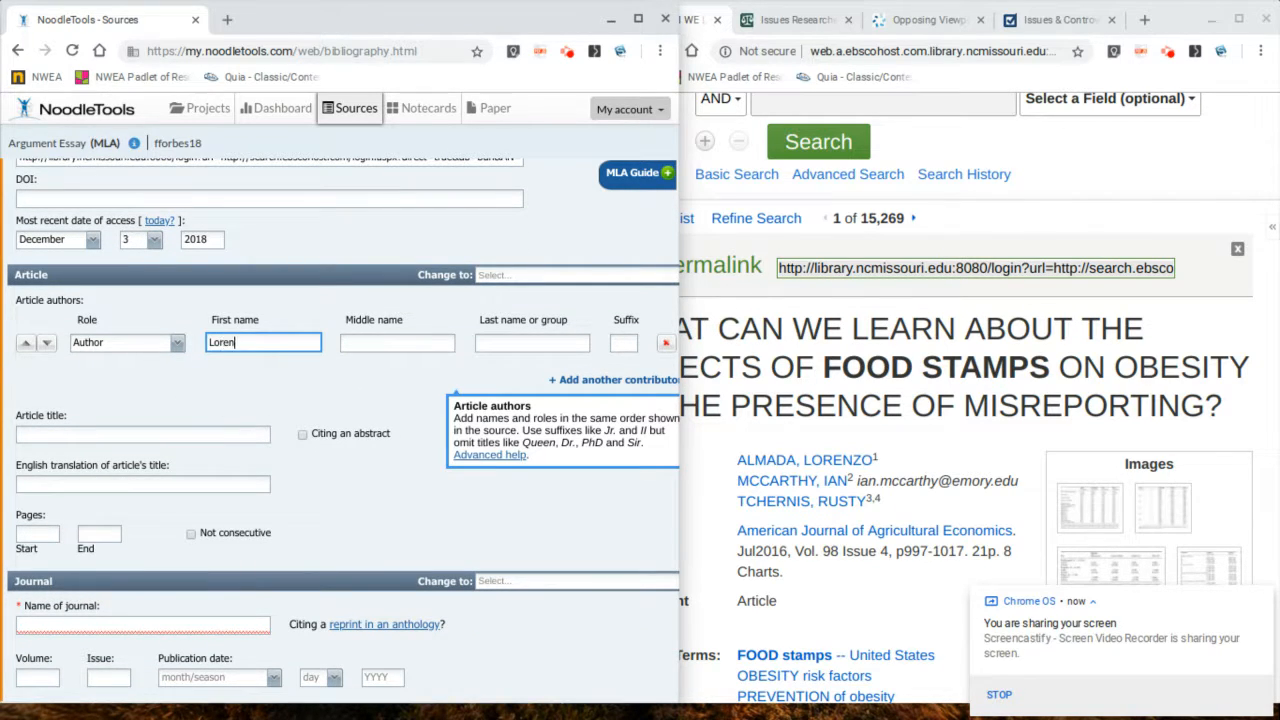
pyautogui.press('Tab')
pyautogui.press('Tab')
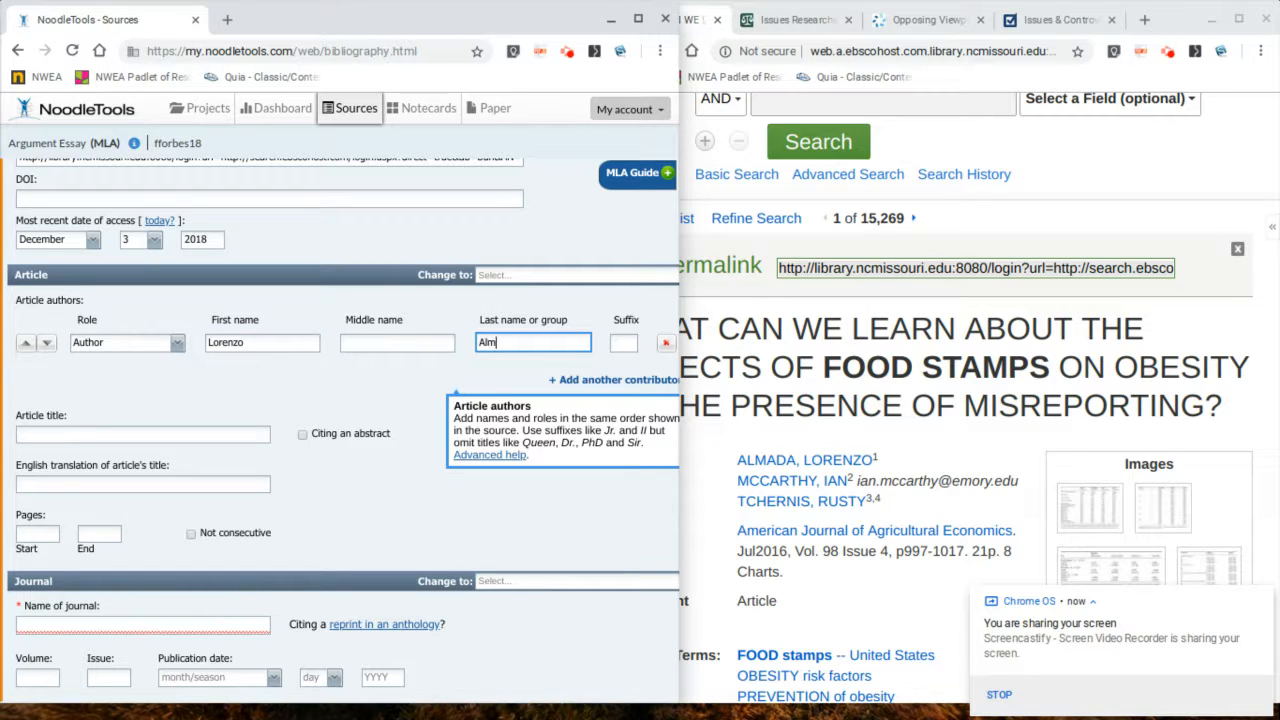
# Step: Add a second author row and enter Ian McCarthy
pyautogui.click(572, 380)
pyautogui.click(254, 374)
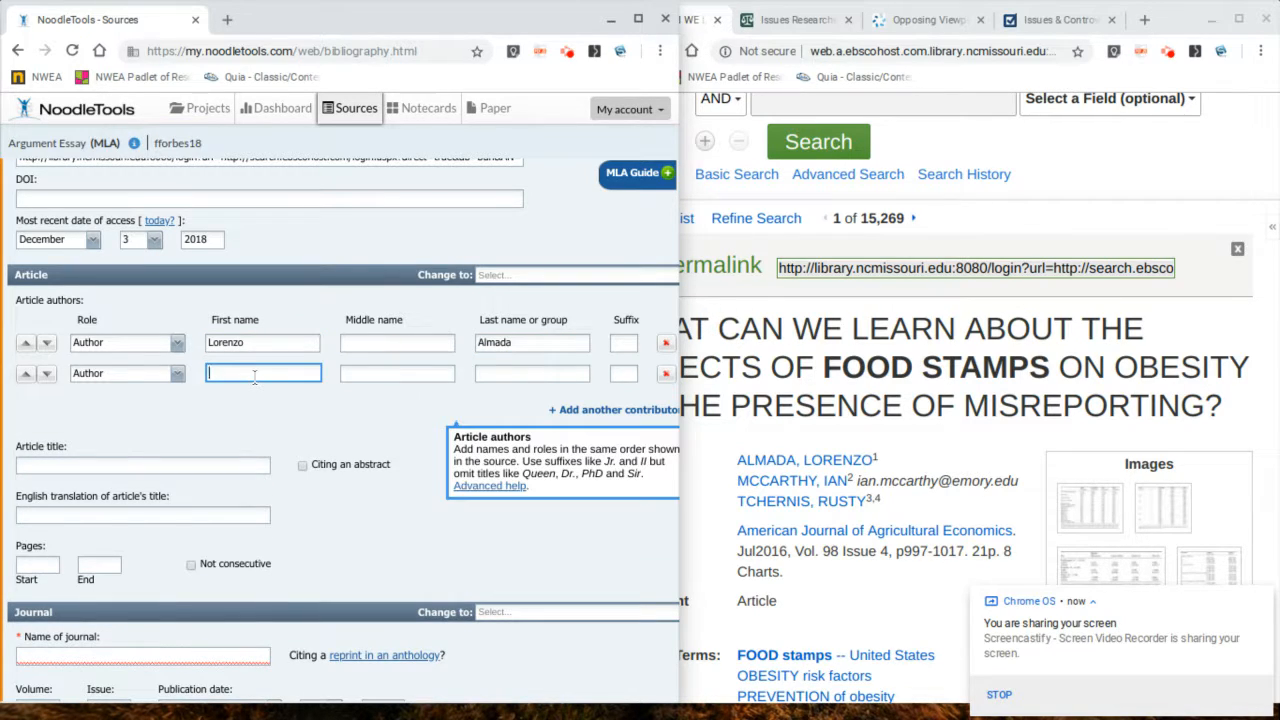
pyautogui.write('Ian')
pyautogui.press('Tab')
pyautogui.press('Tab')
pyautogui.write('M')
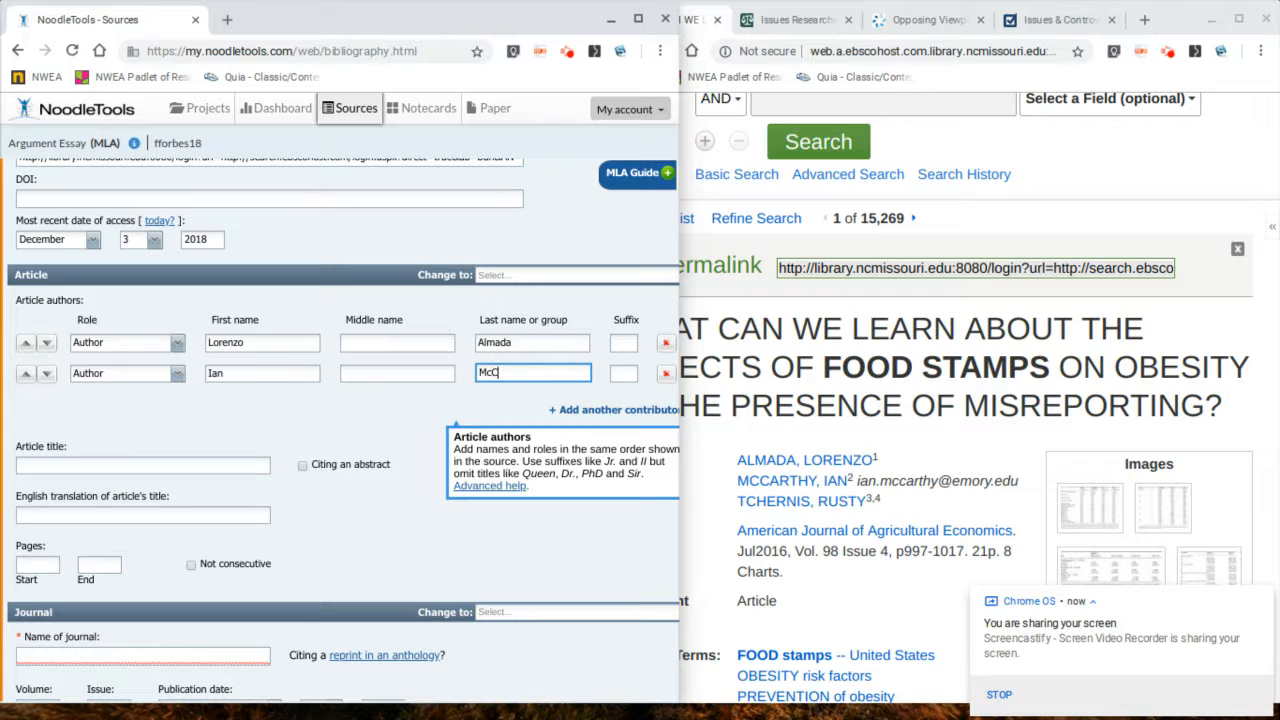
# Step: Add a third author row and enter Rusty Tchernis
pyautogui.click(612, 409)
pyautogui.click(211, 401)
pyautogui.write('Rusty')
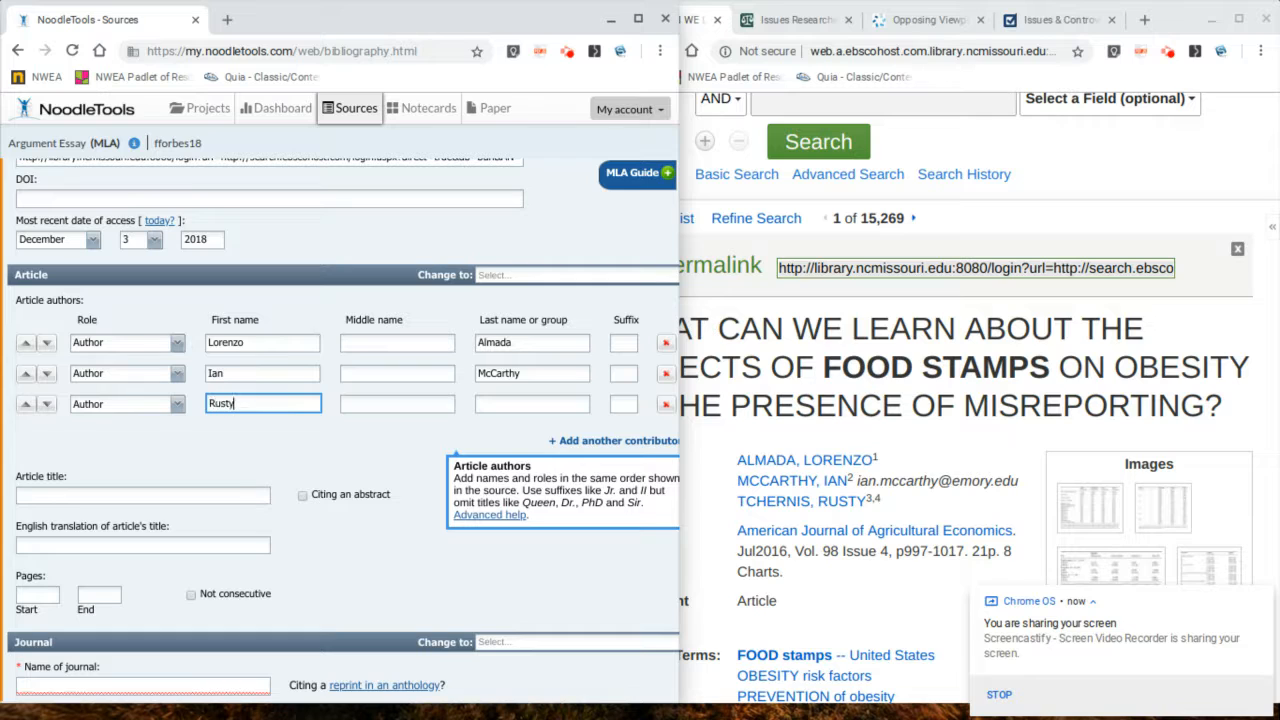
pyautogui.press('Tab')
pyautogui.press('Tab')
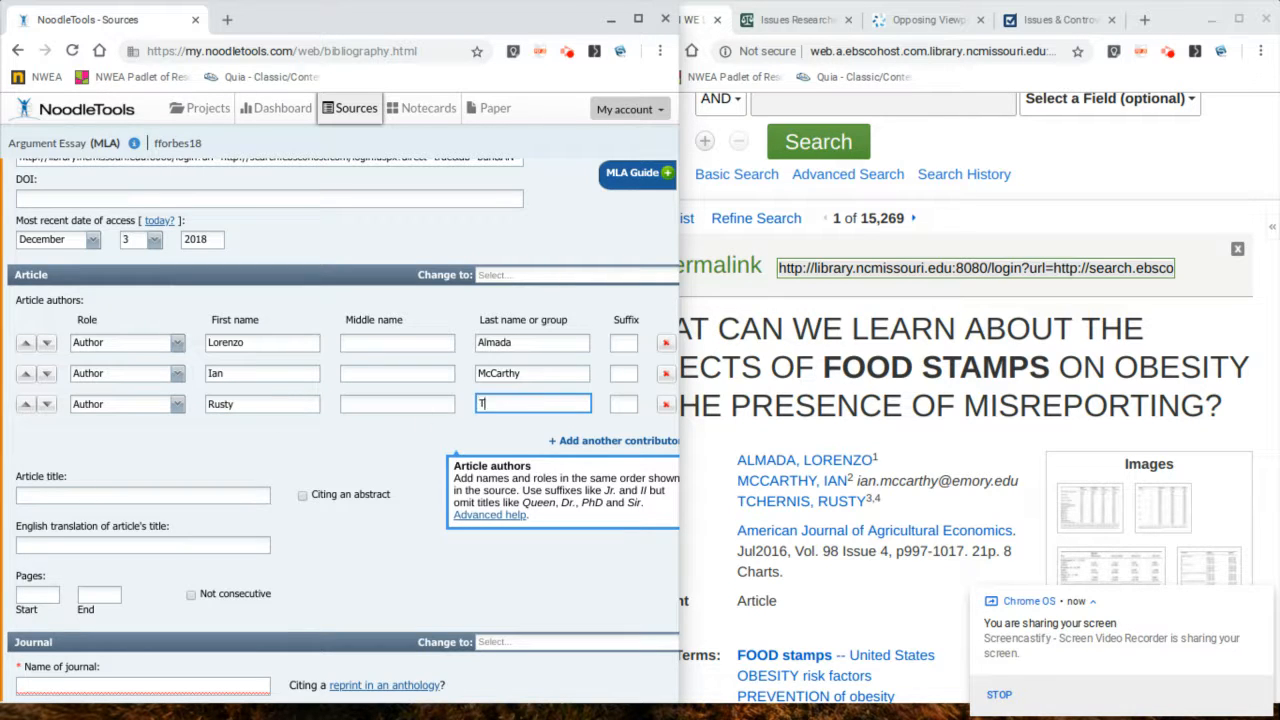
pyautogui.write('Tchernis')
# Step: Enter the article title "What Can We Learn about the Effects of Food Stamps on Obesity in the Presence of Misreporting"
pyautogui.scroll(-1, 535, 402)
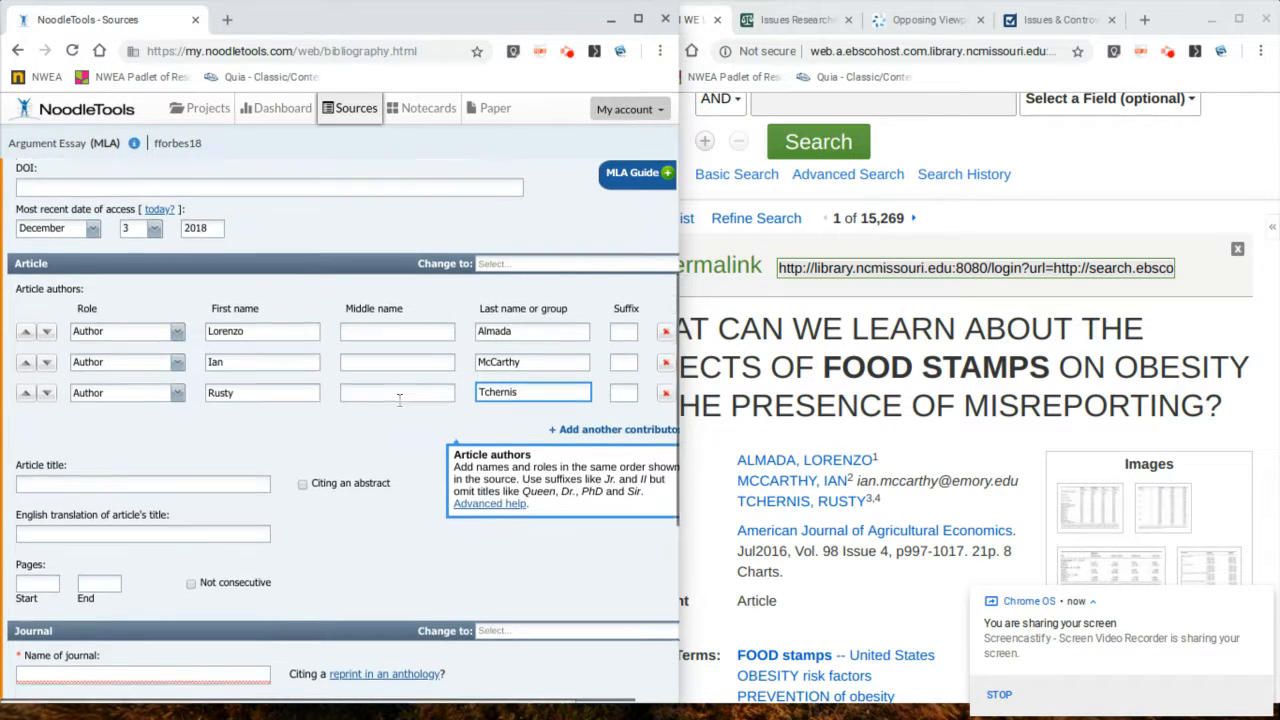
pyautogui.click(757, 377)
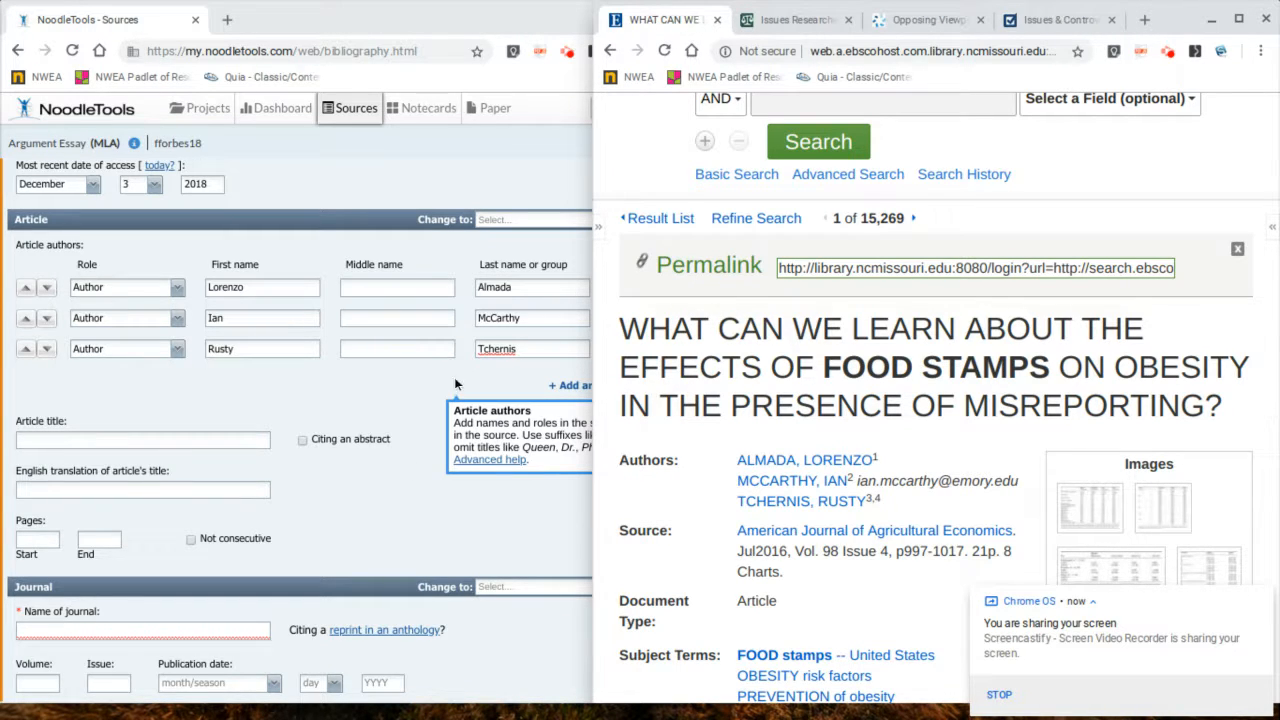
pyautogui.click(254, 436)
pyautogui.click(254, 436)
pyautogui.write('What ')
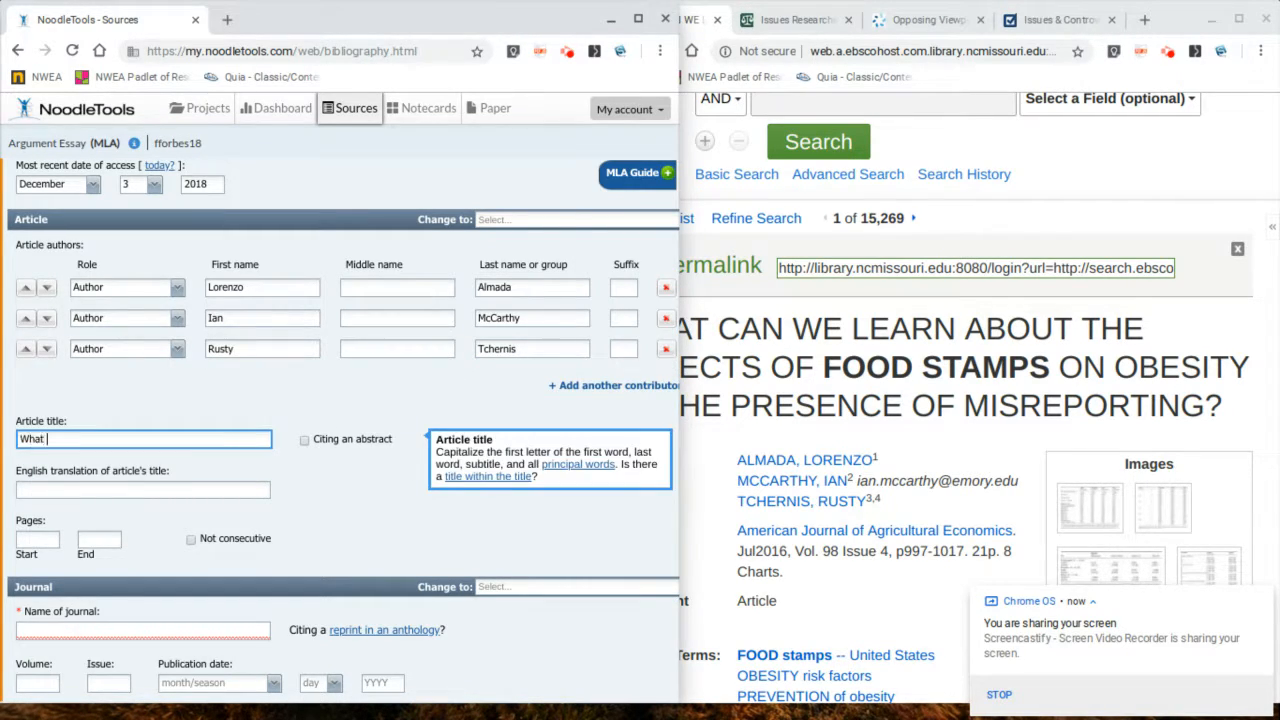
pyautogui.write('Can We Learn about the Effec')
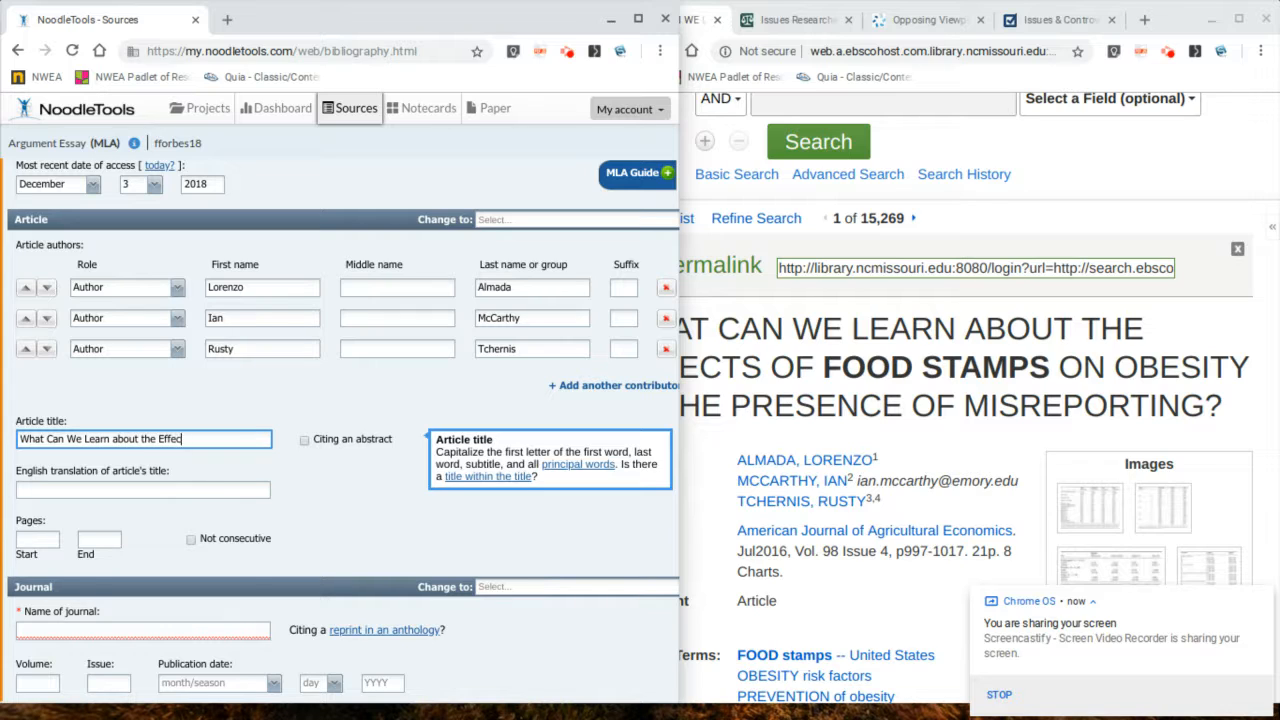
pyautogui.write('ts of Food Stamps on')
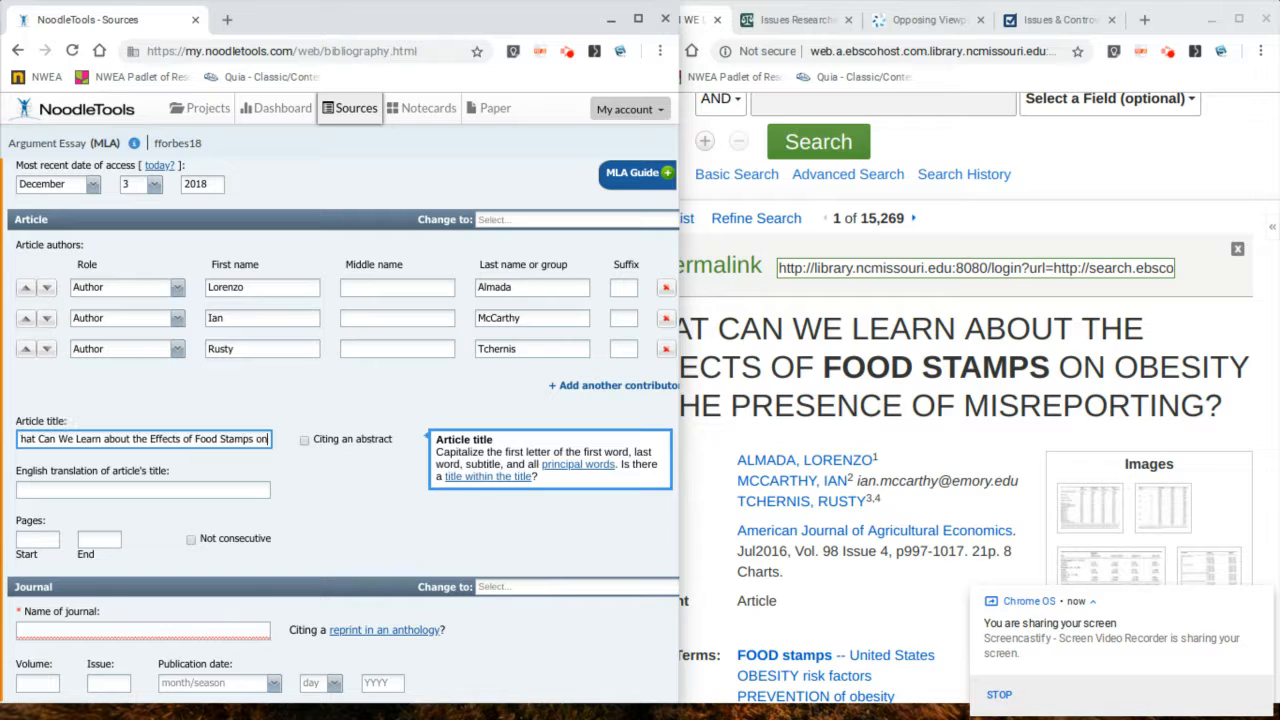
pyautogui.write(' Obesity ')
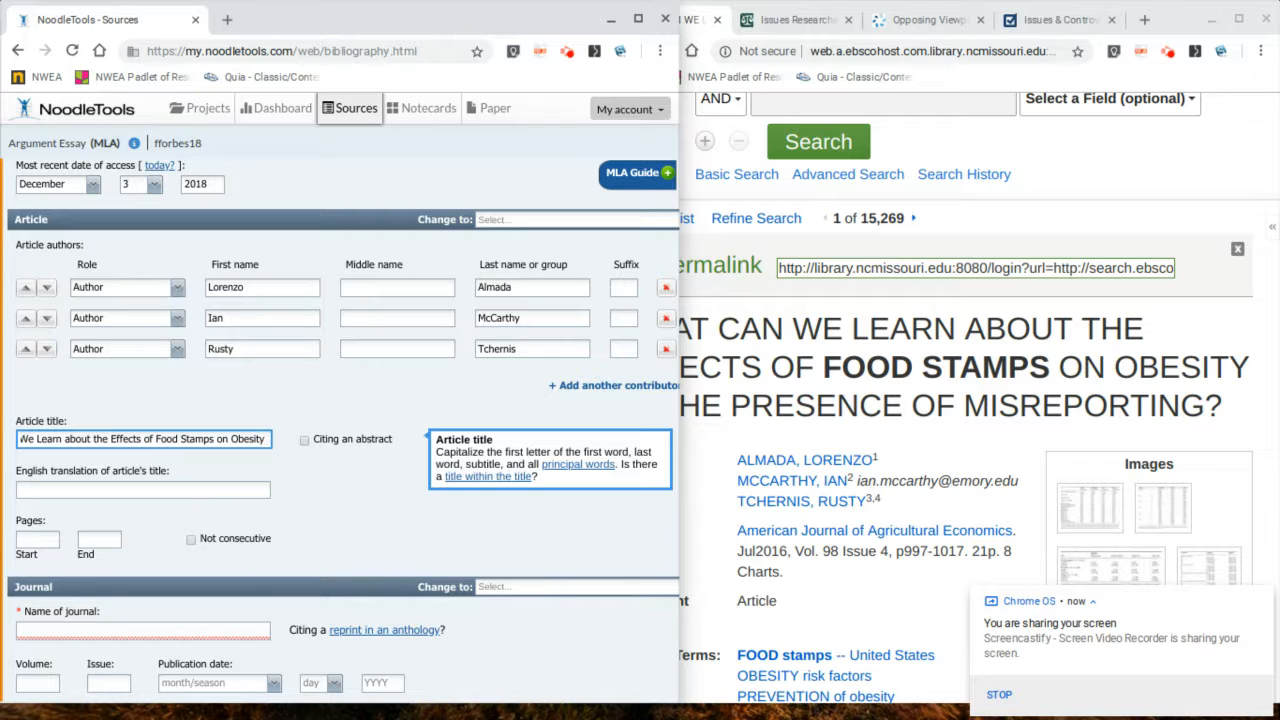
pyautogui.write('in the Pr')
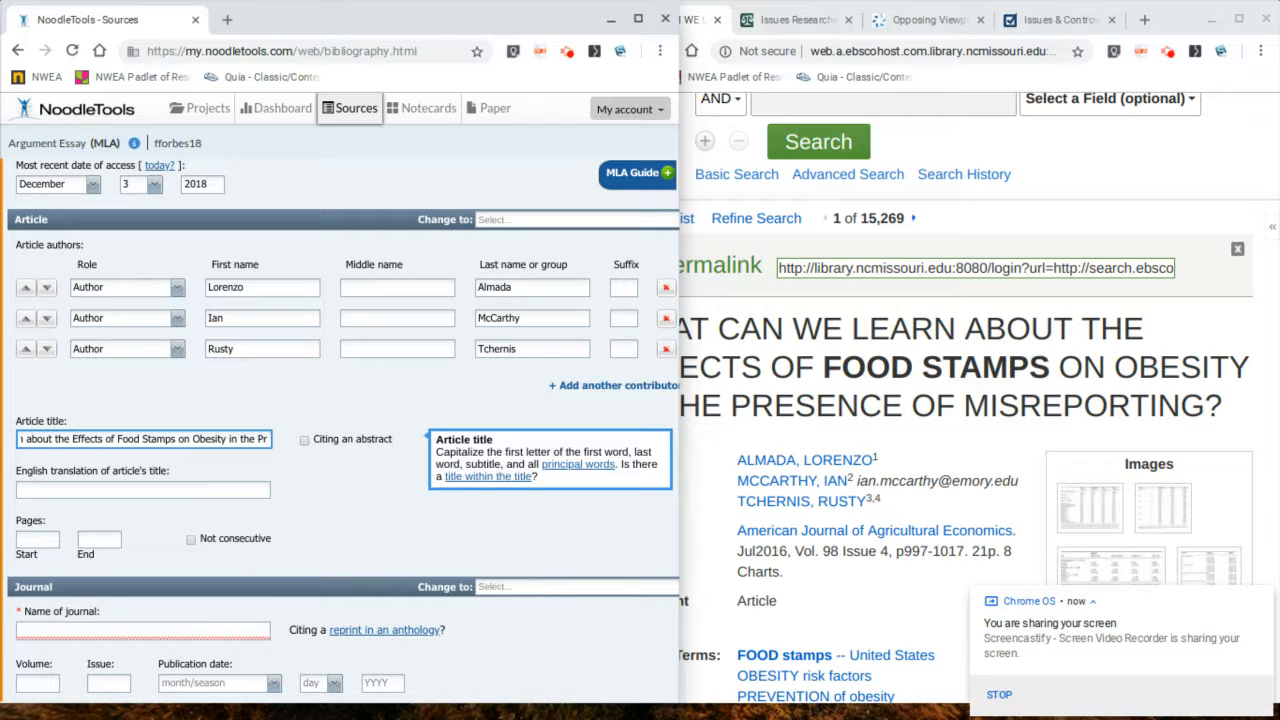
pyautogui.write('esence of Mis')
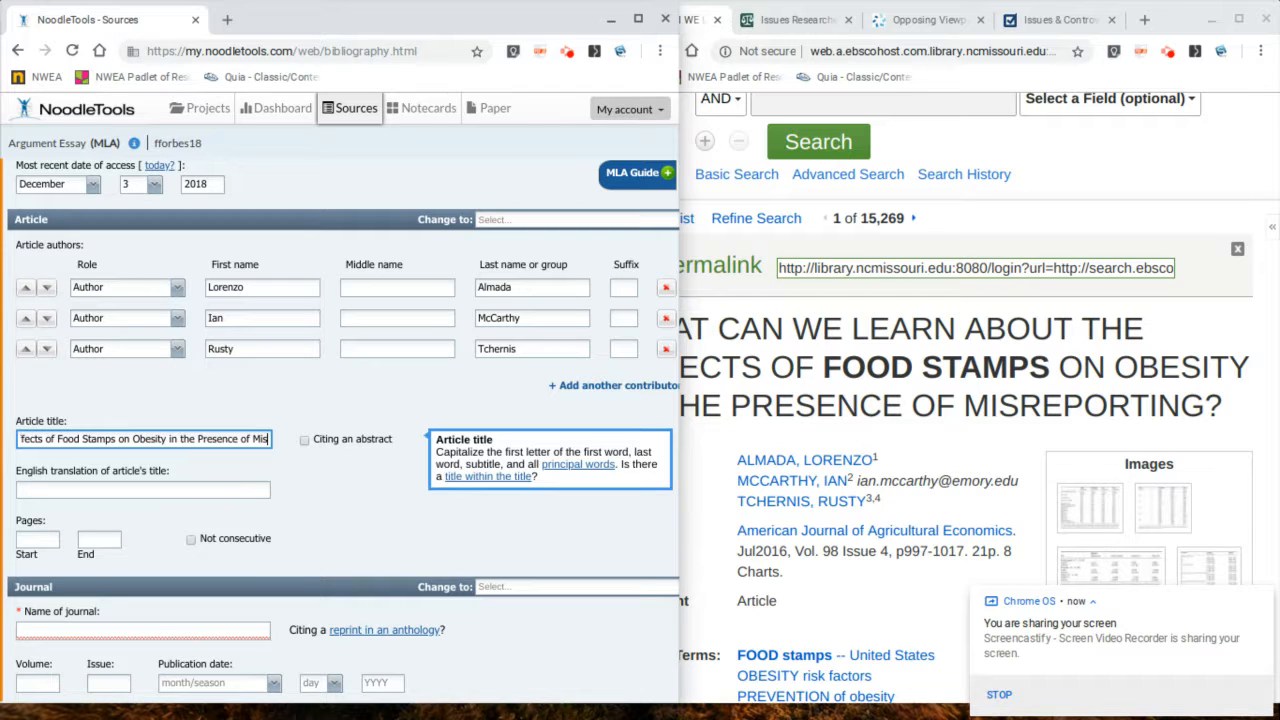
pyautogui.write('reporting')
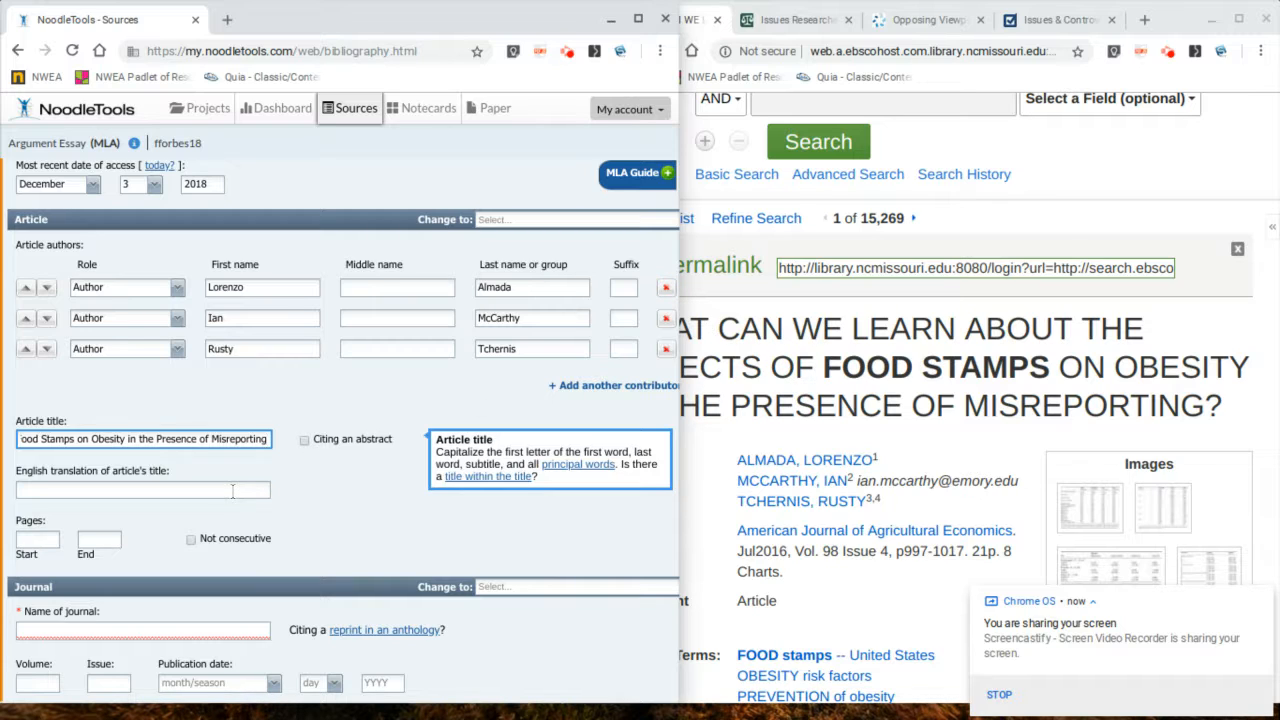
# Step: Set the article's pages to start at 997 and end at 1017
pyautogui.scroll(-1, 232, 491)
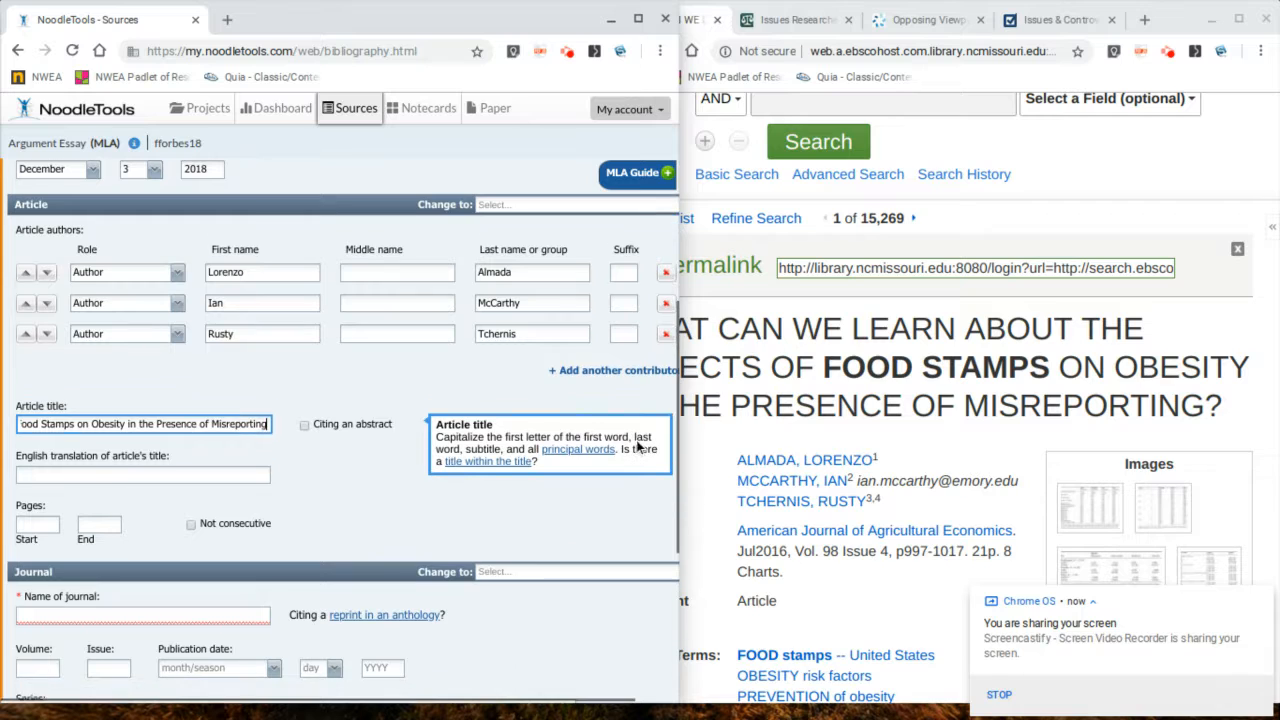
pyautogui.scroll(-1, 912, 502)
pyautogui.scroll(-1, 915, 503)
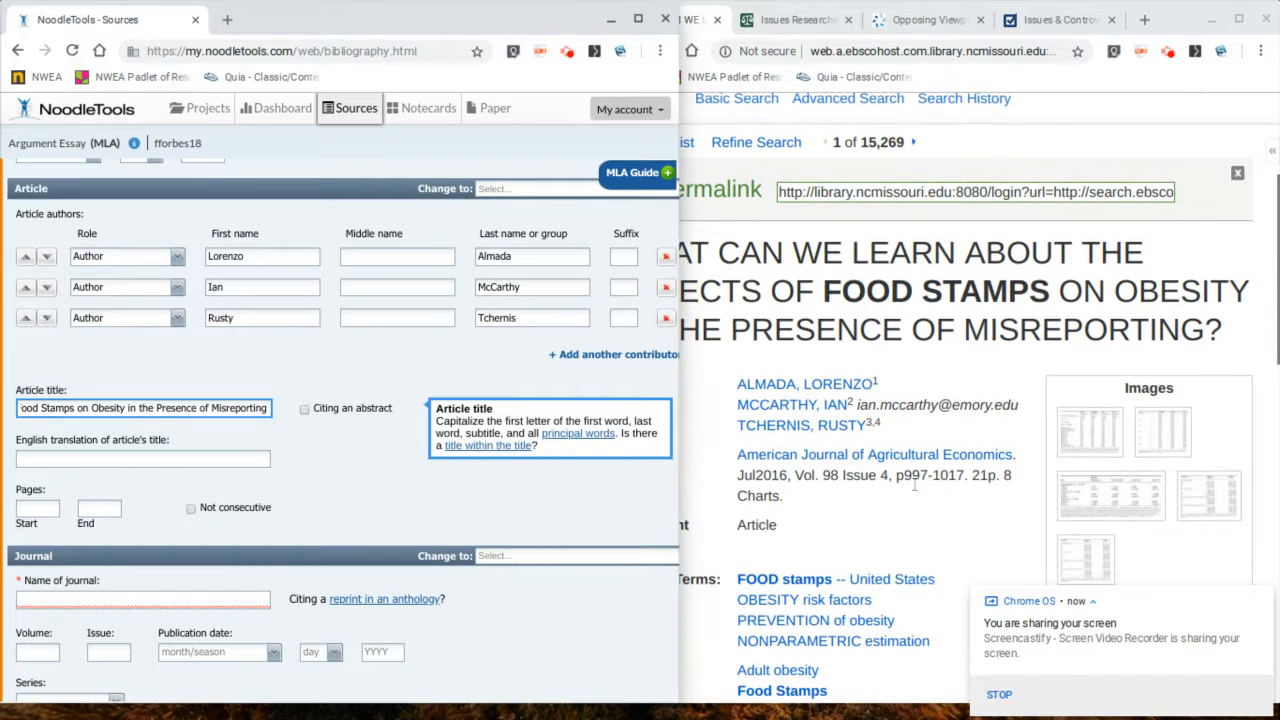
pyautogui.click(30, 507)
pyautogui.write('997')
pyautogui.press('Tab')
pyautogui.write('1')
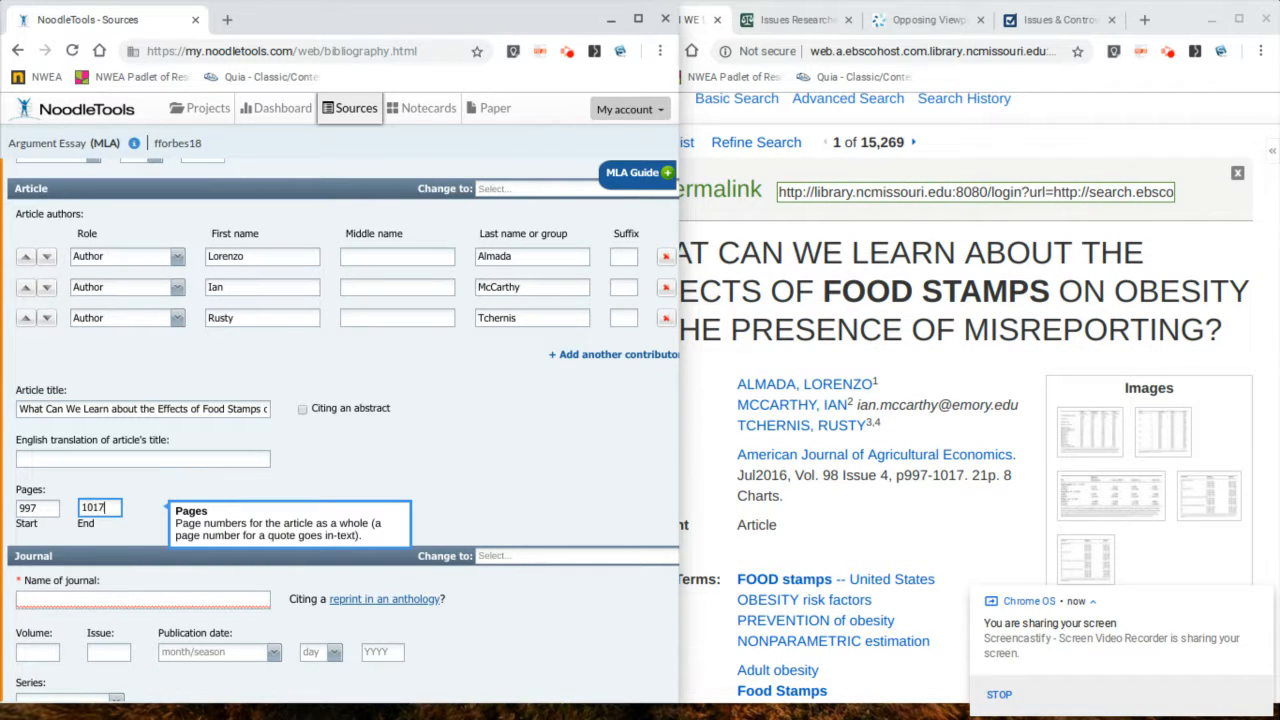
# Step: Copy the journal name, American Journal of Agricultural Economics, from EBSCOhost into the journal name field
pyautogui.scroll(-2, 63, 434)
pyautogui.scroll(-1, 880, 430)
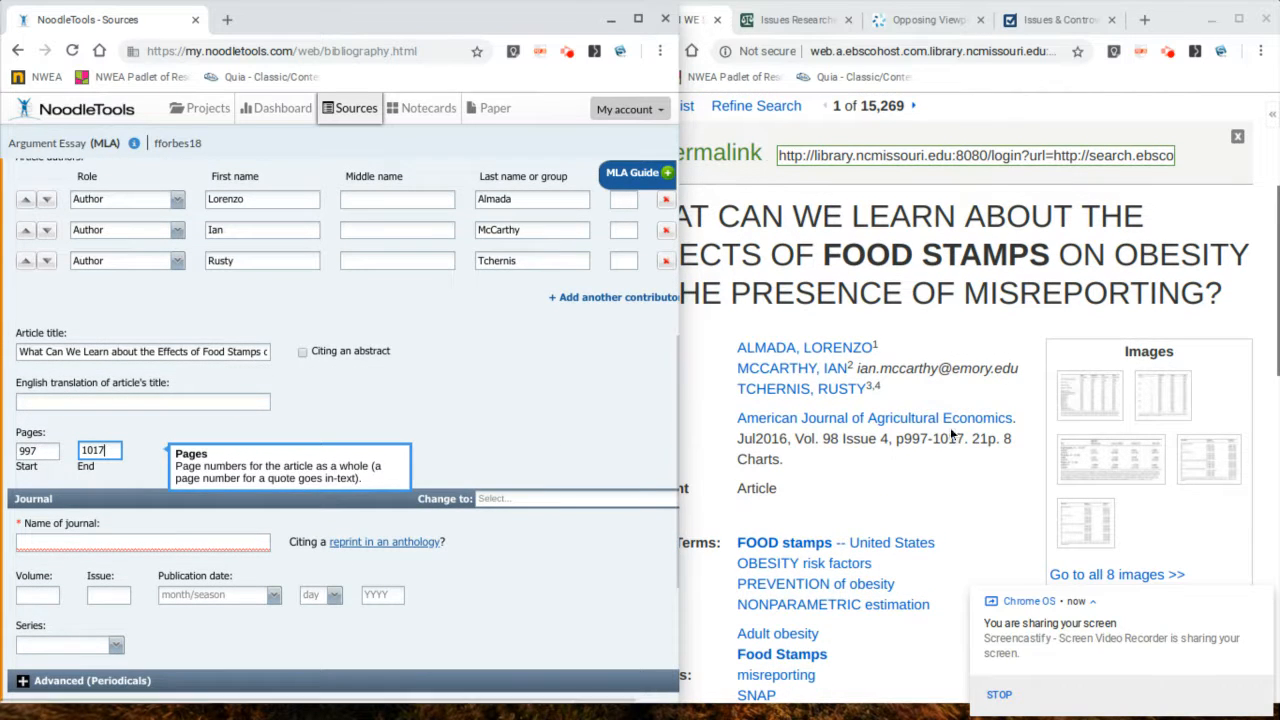
pyautogui.moveTo(1015, 418); pyautogui.dragTo(745, 416)
pyautogui.hotkey('ctrl', 'c')
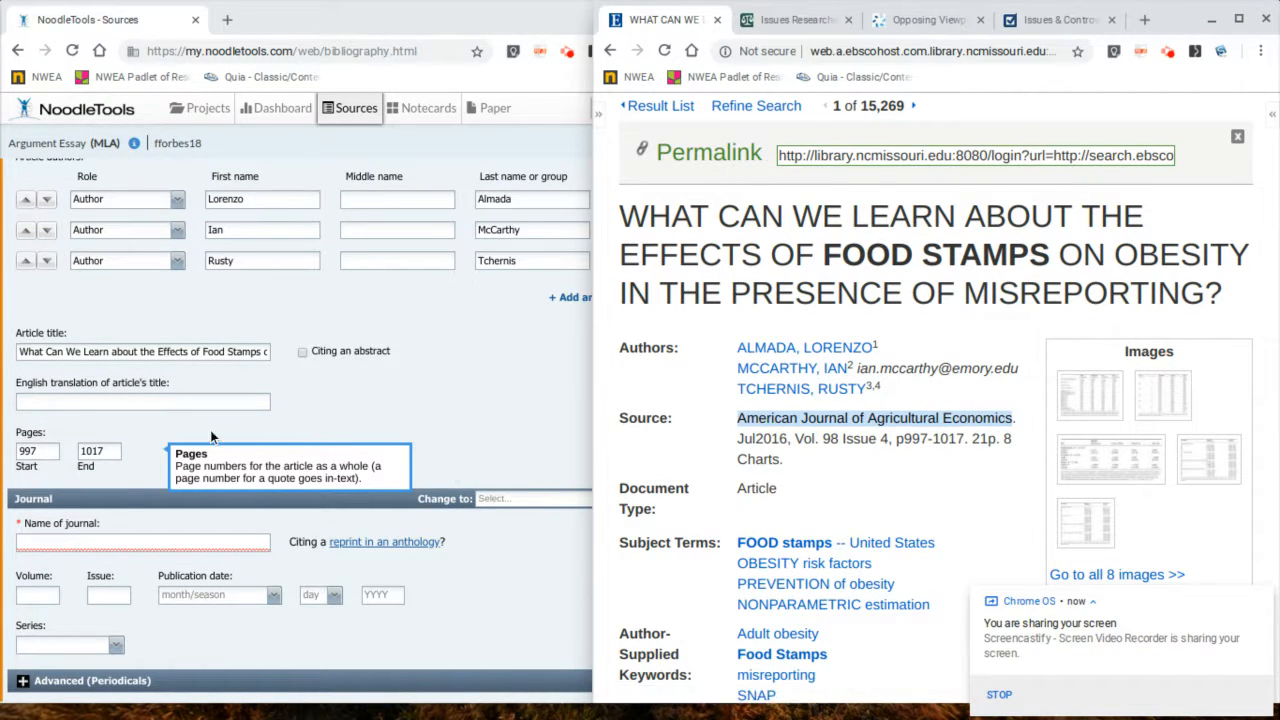
pyautogui.scroll(-1, 144, 390)
pyautogui.click(134, 505)
pyautogui.hotkey('ctrl', 'v')
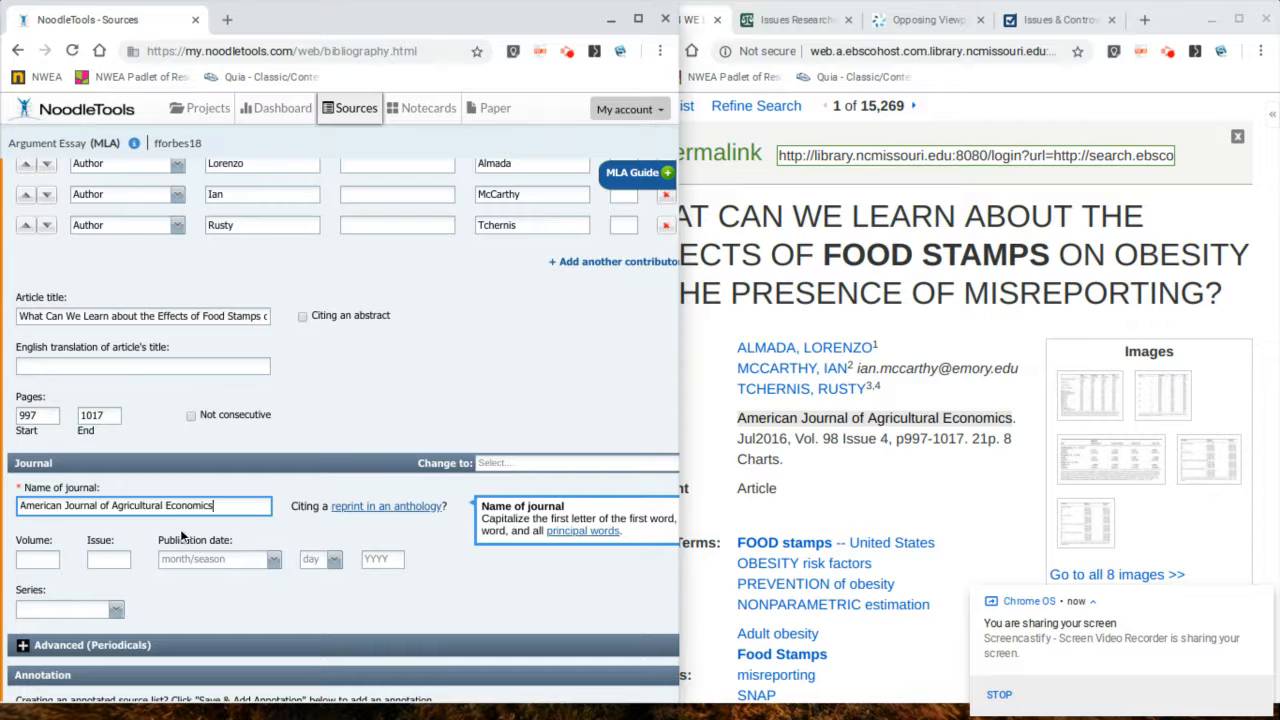
# Step: Set the journal volume to 98 and the issue to 4
pyautogui.click(42, 558)
pyautogui.write('98')
pyautogui.press('Tab')
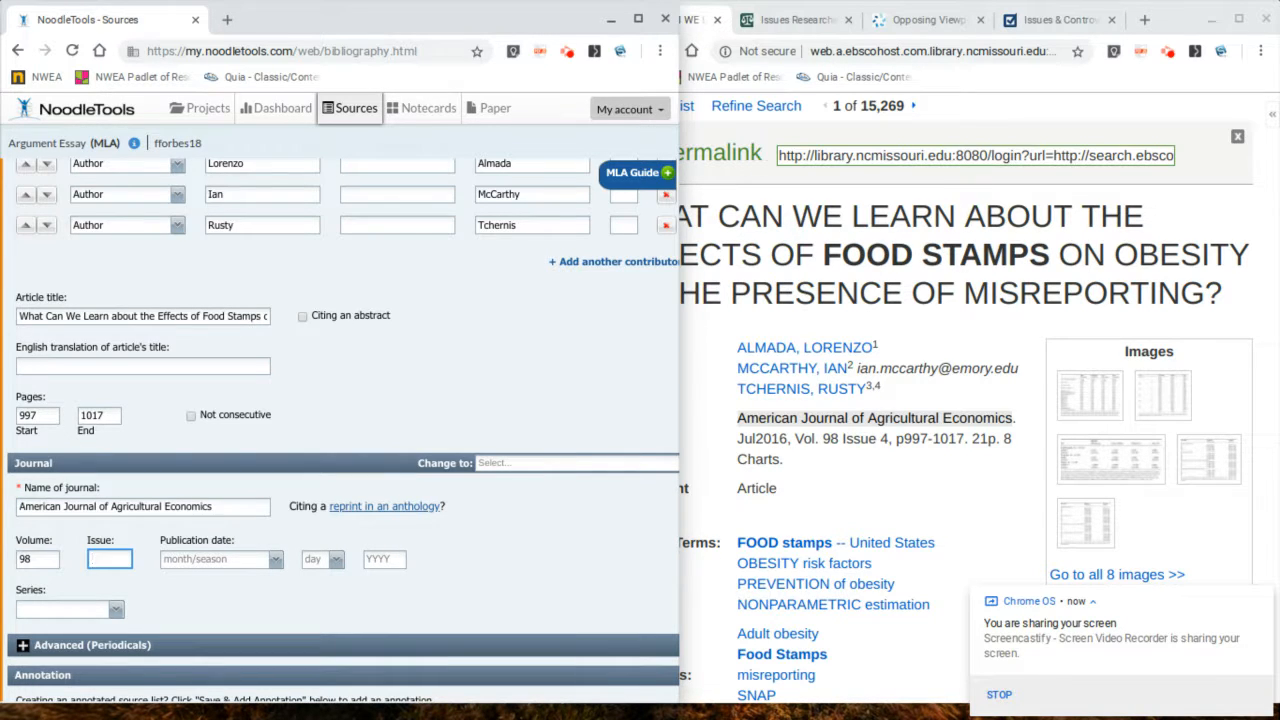
pyautogui.write('4')
# Step: Set the publication date to July 2016
pyautogui.scroll(-1, 340, 450)
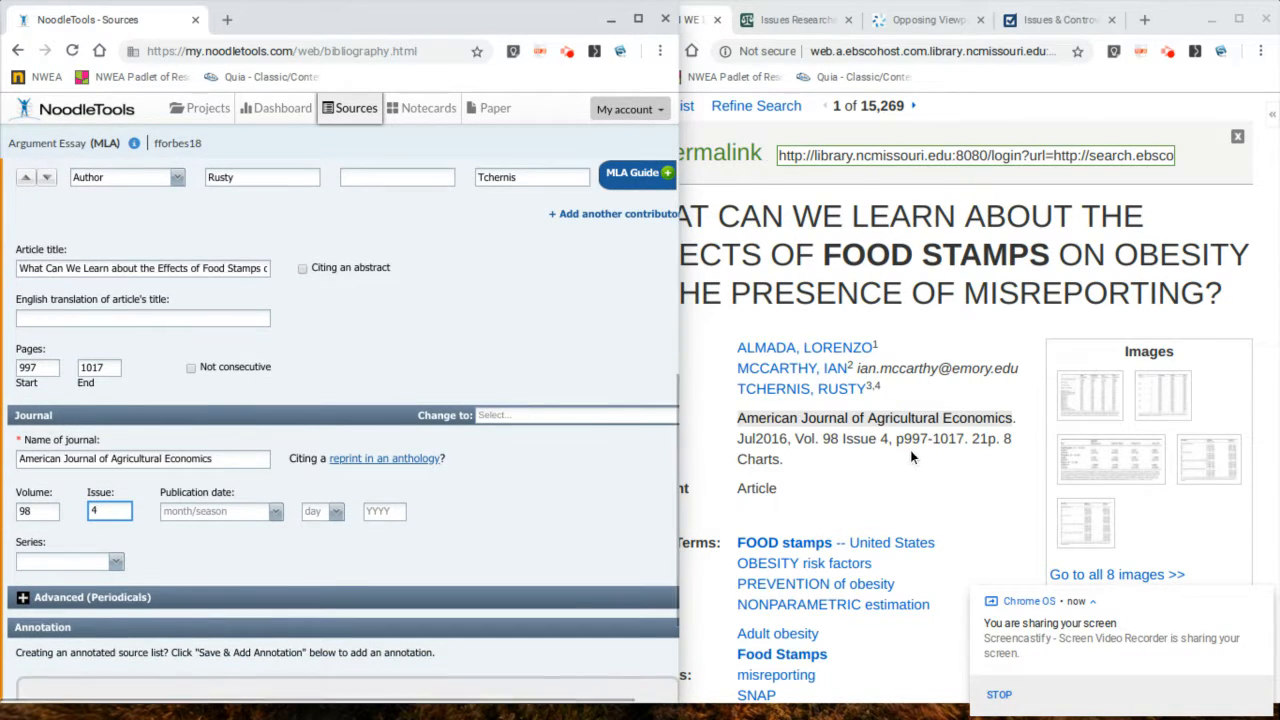
pyautogui.click(278, 512)
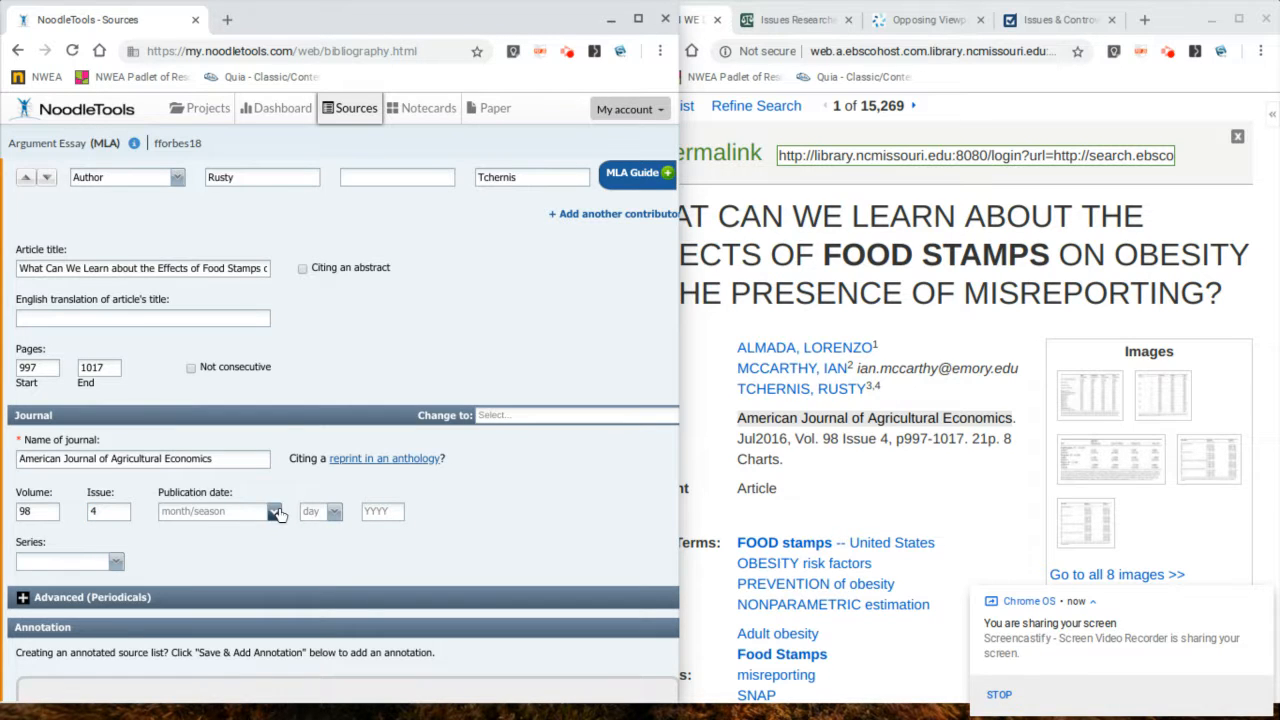
pyautogui.click(192, 374)
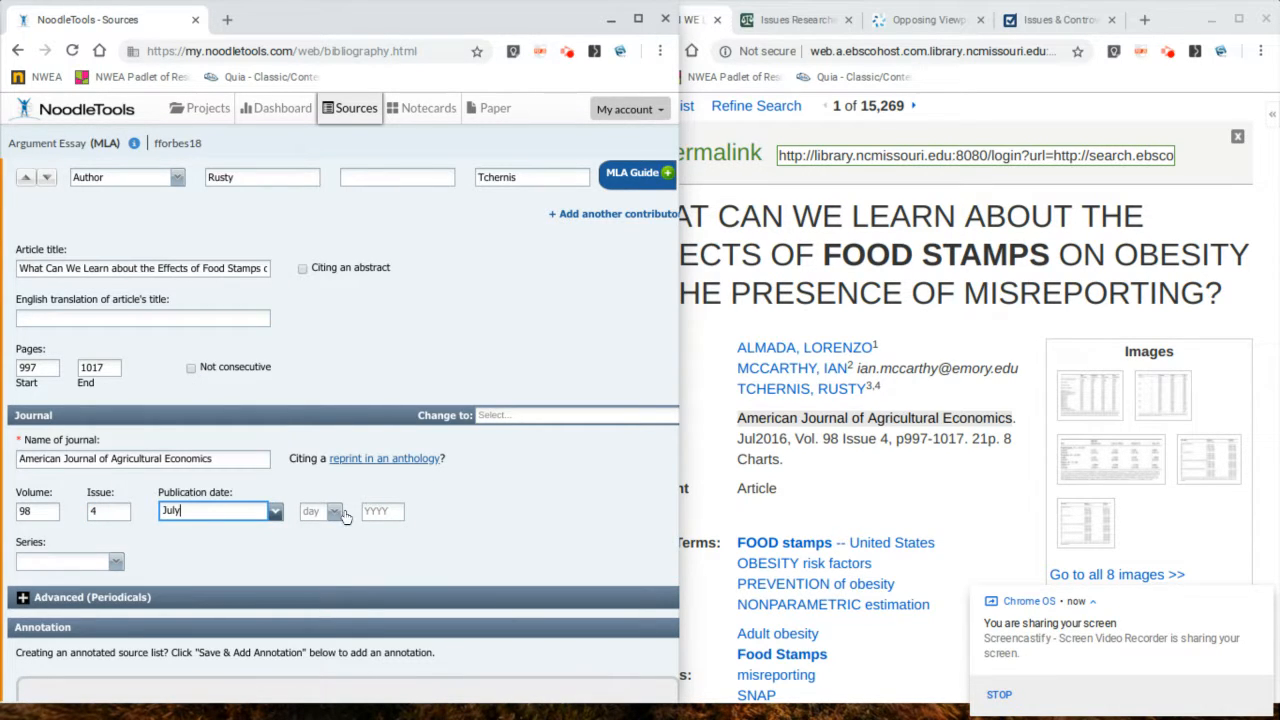
pyautogui.click(399, 511)
pyautogui.write('2016')
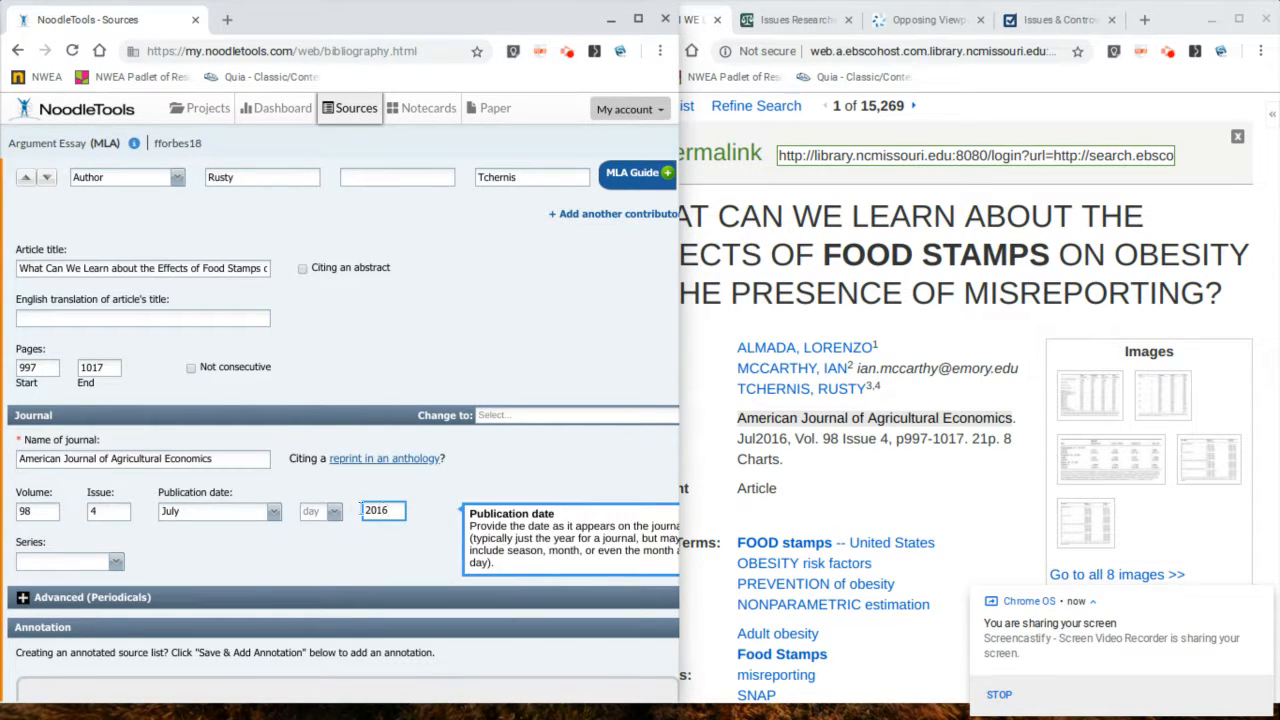
# Step: Save the citation
pyautogui.scroll(-2, 112, 513)
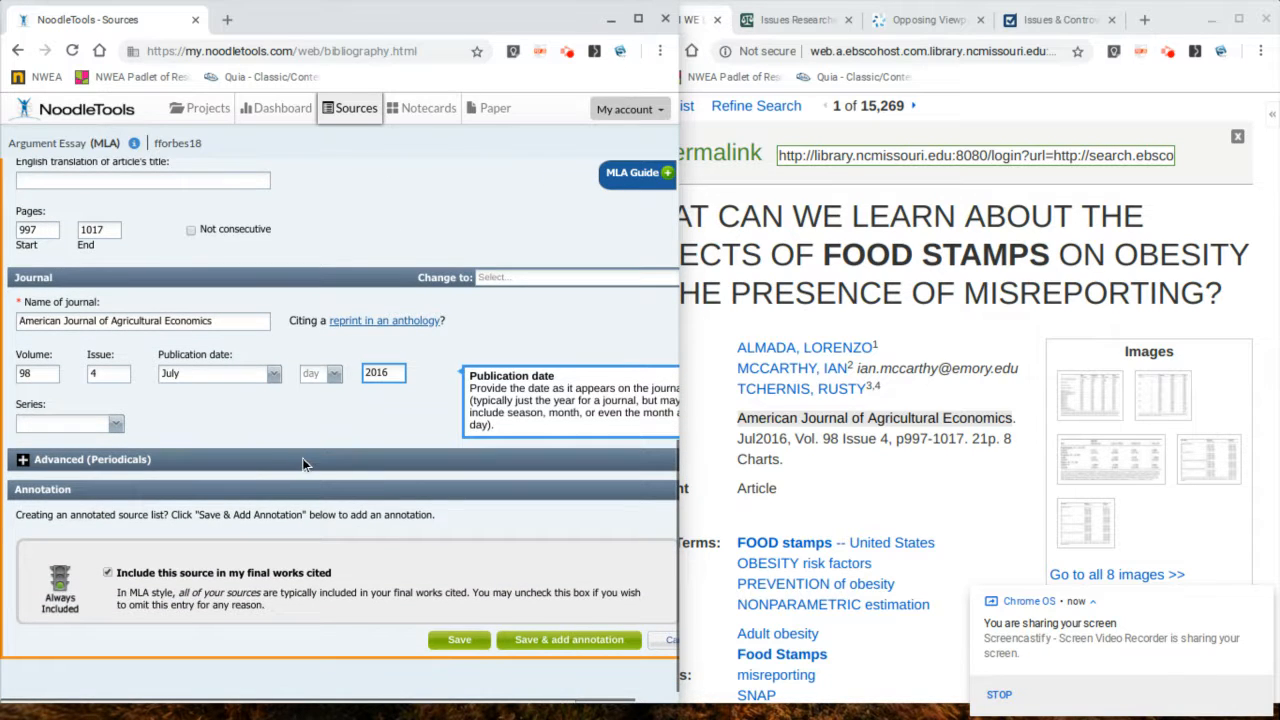
pyautogui.click(468, 641)
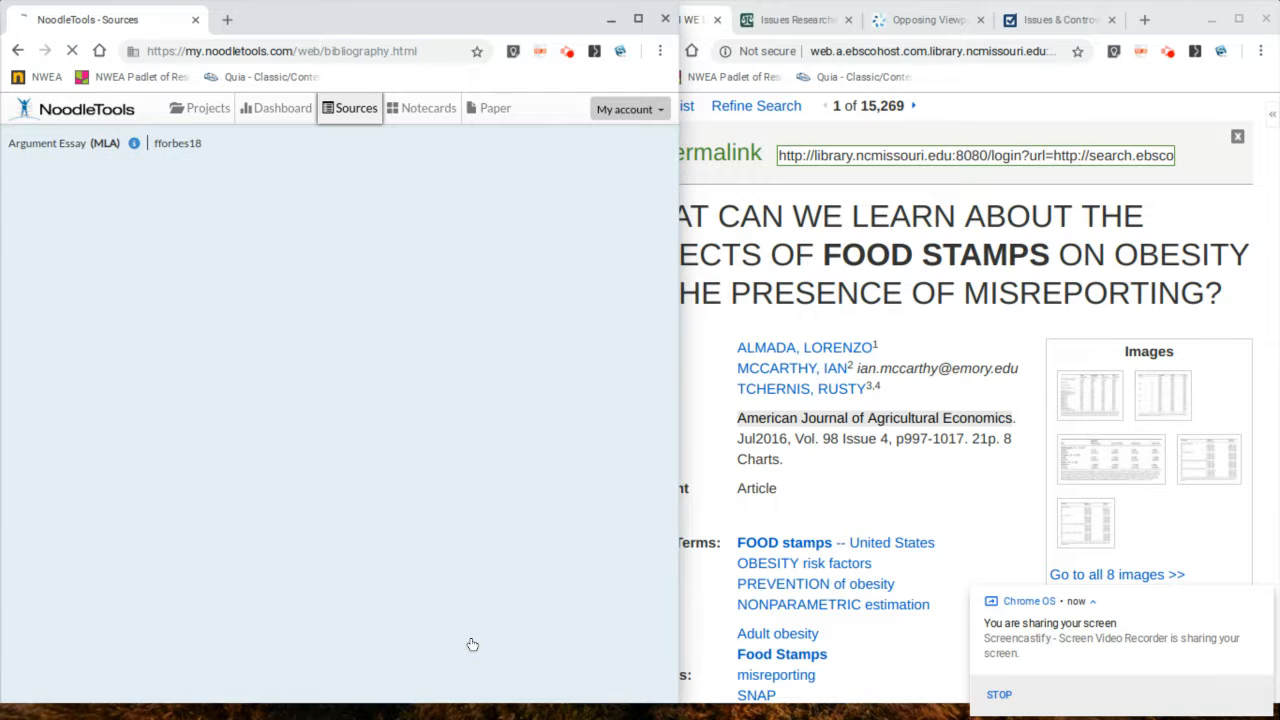
# Step: Open the dialog for creating a new citation
pyautogui.click(915, 350)
pyautogui.scroll(-2, 905, 352)
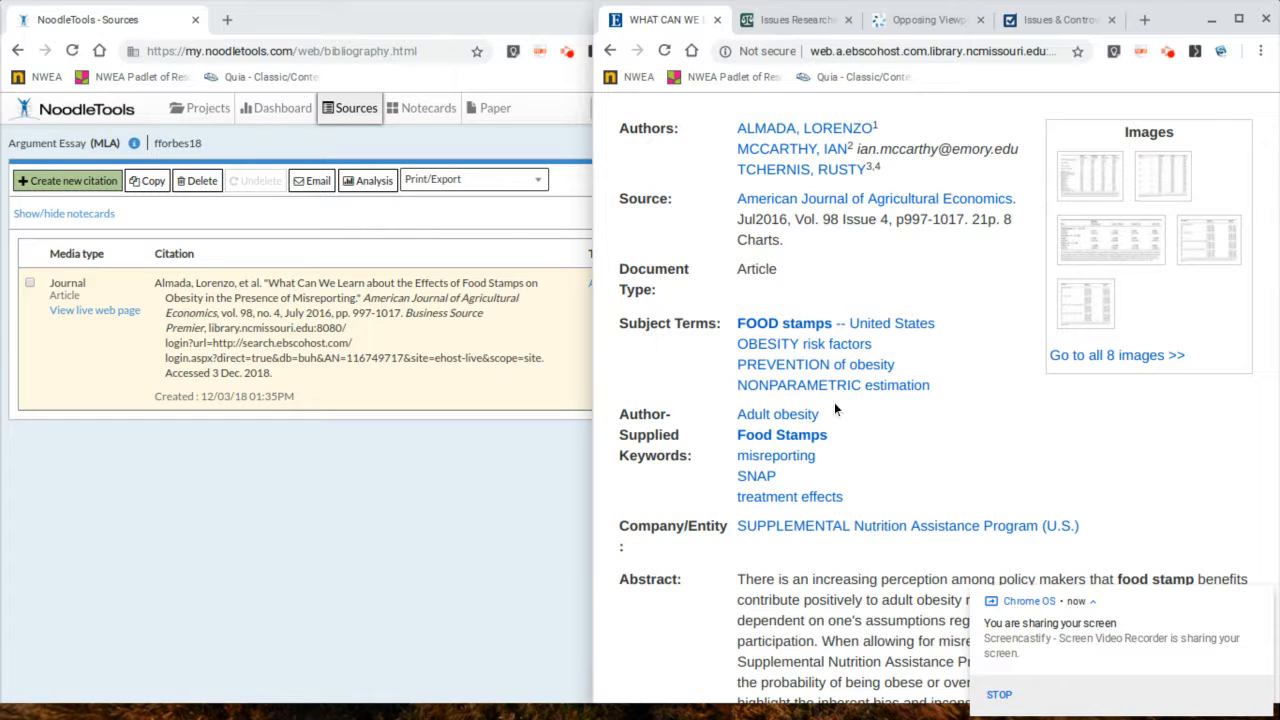
pyautogui.scroll(5, 700, 382)
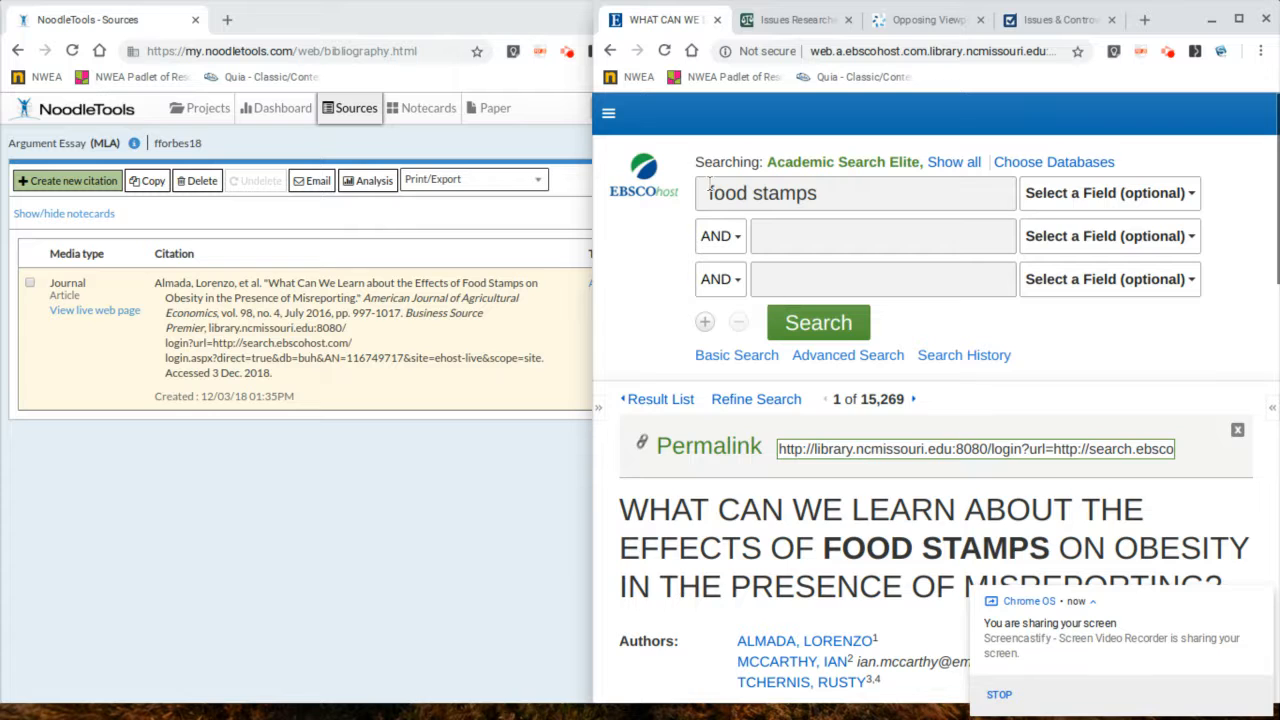
pyautogui.click(48, 189)
pyautogui.click(48, 185)
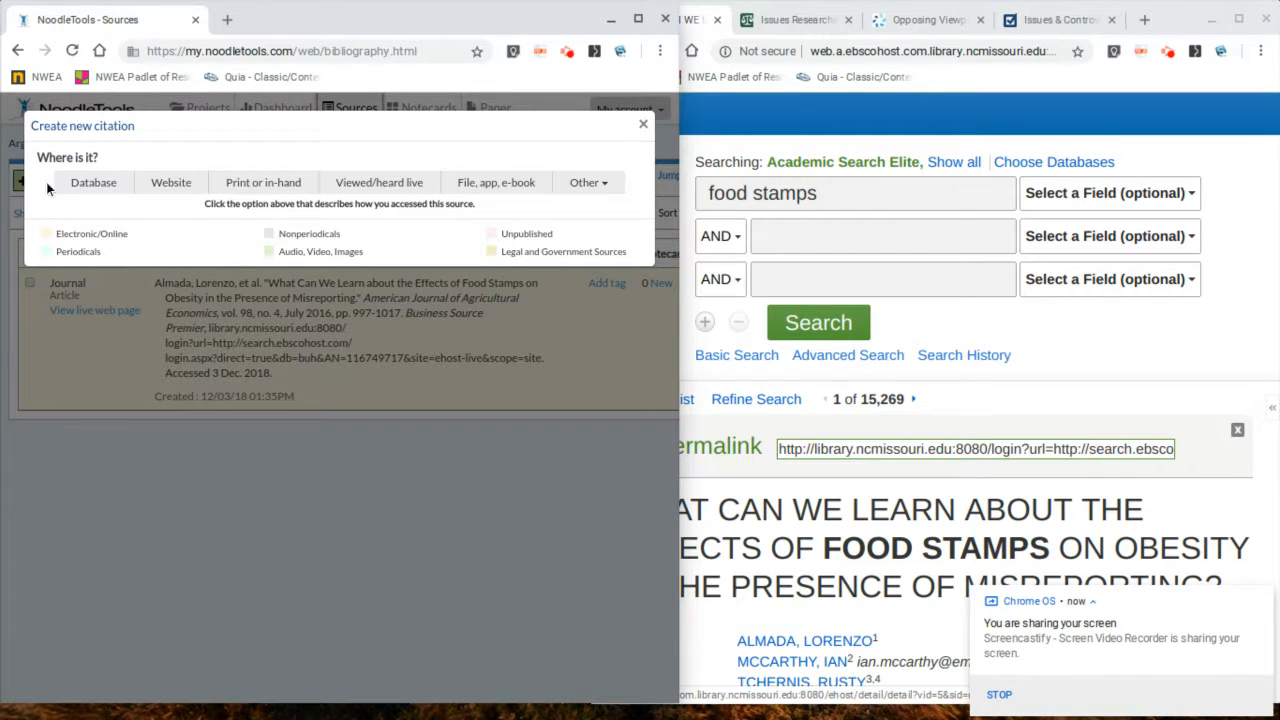
# Step: Rerun the food stamps search in EBSCOhost
pyautogui.click(724, 148)
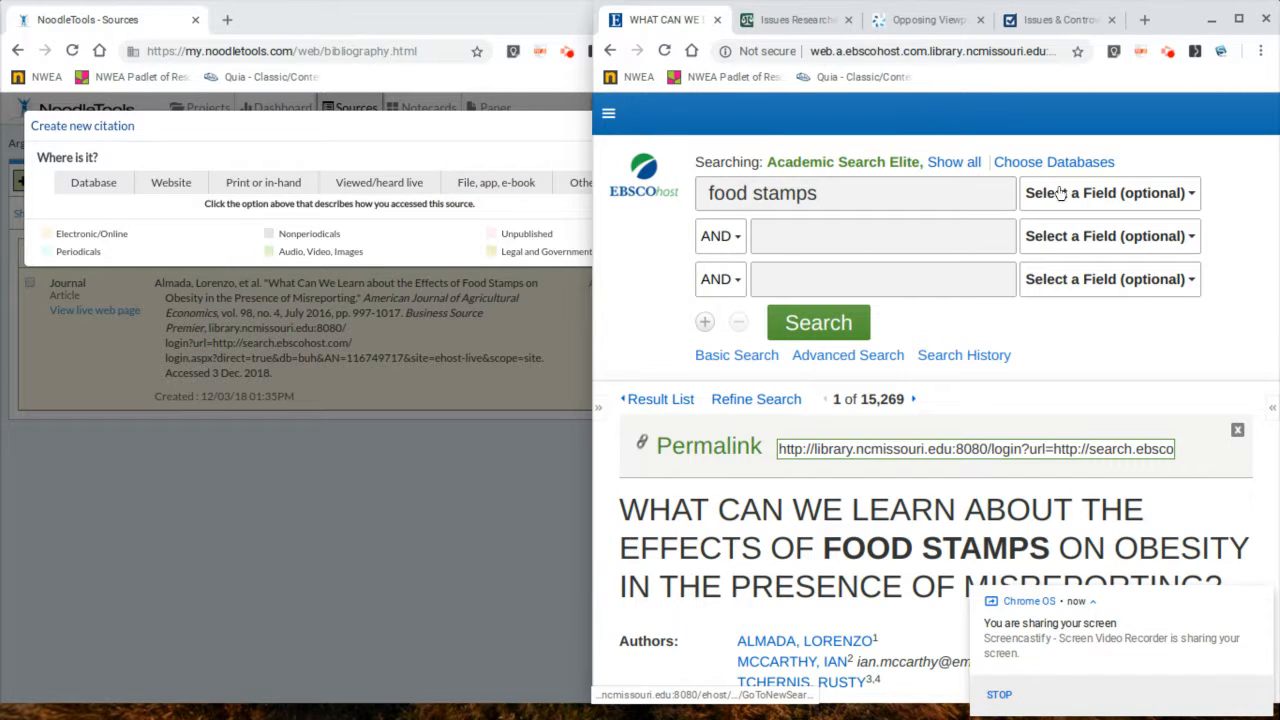
pyautogui.click(838, 322)
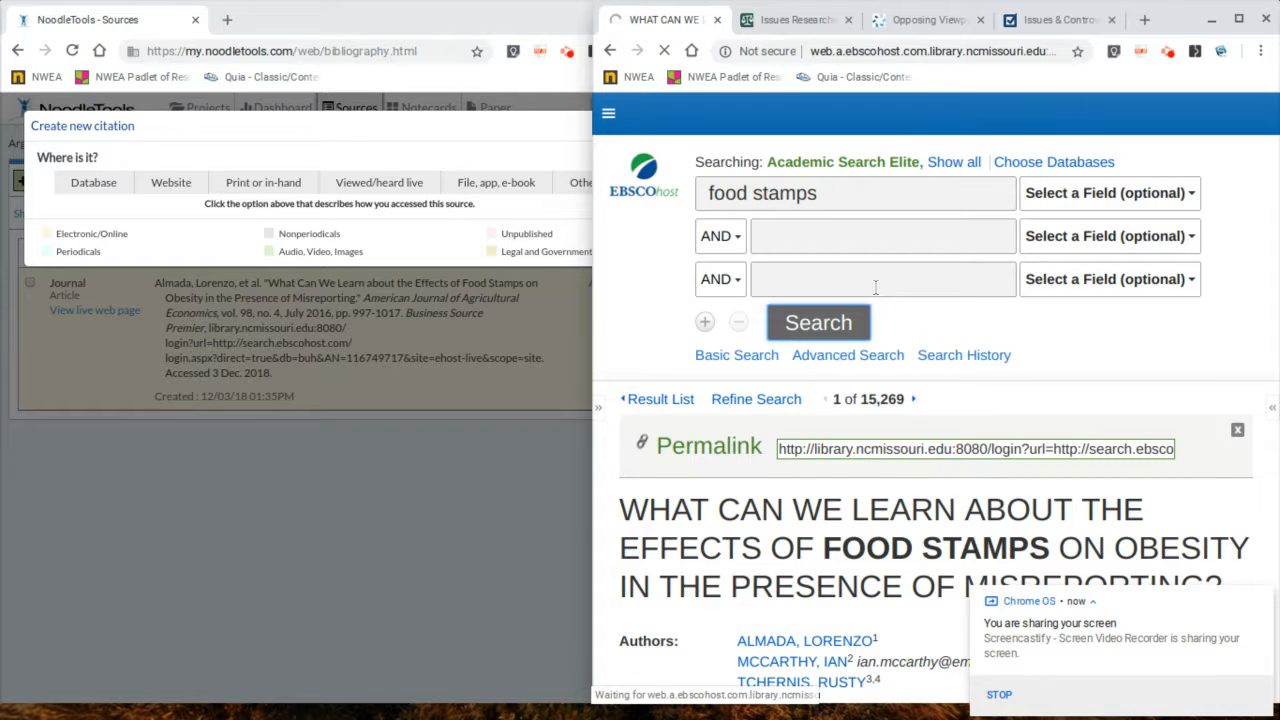
pyautogui.scroll(-3, 830, 258)
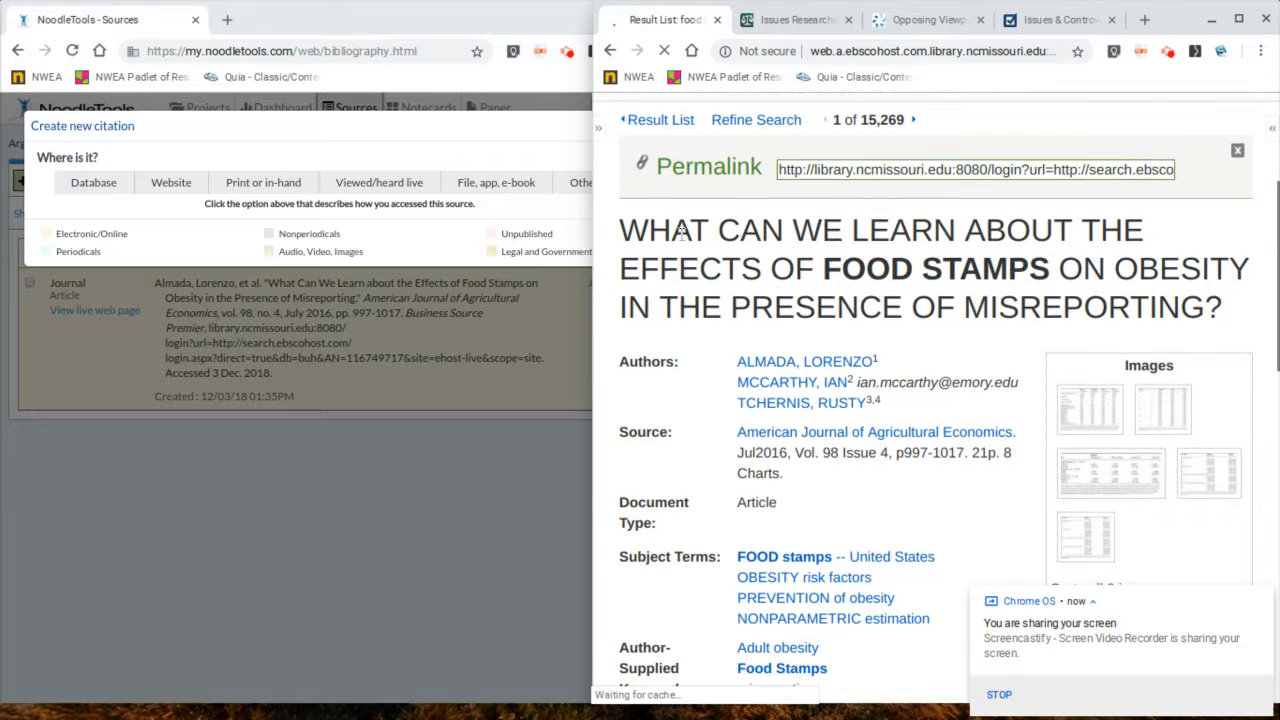
# Step: Open the eBook record "SNAP Matters: How Food Stamps Affect Health and Well-Being" from the food stamps results
pyautogui.scroll(2, 832, 259)
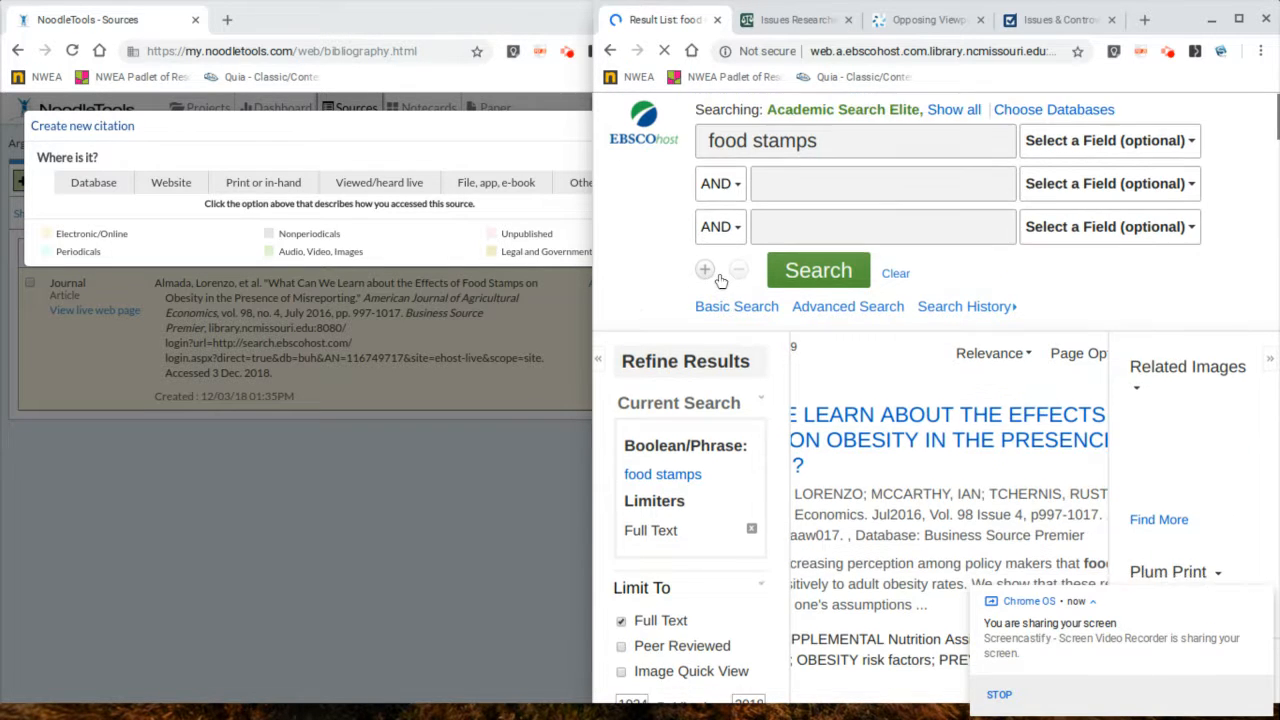
pyautogui.scroll(-2, 634, 311)
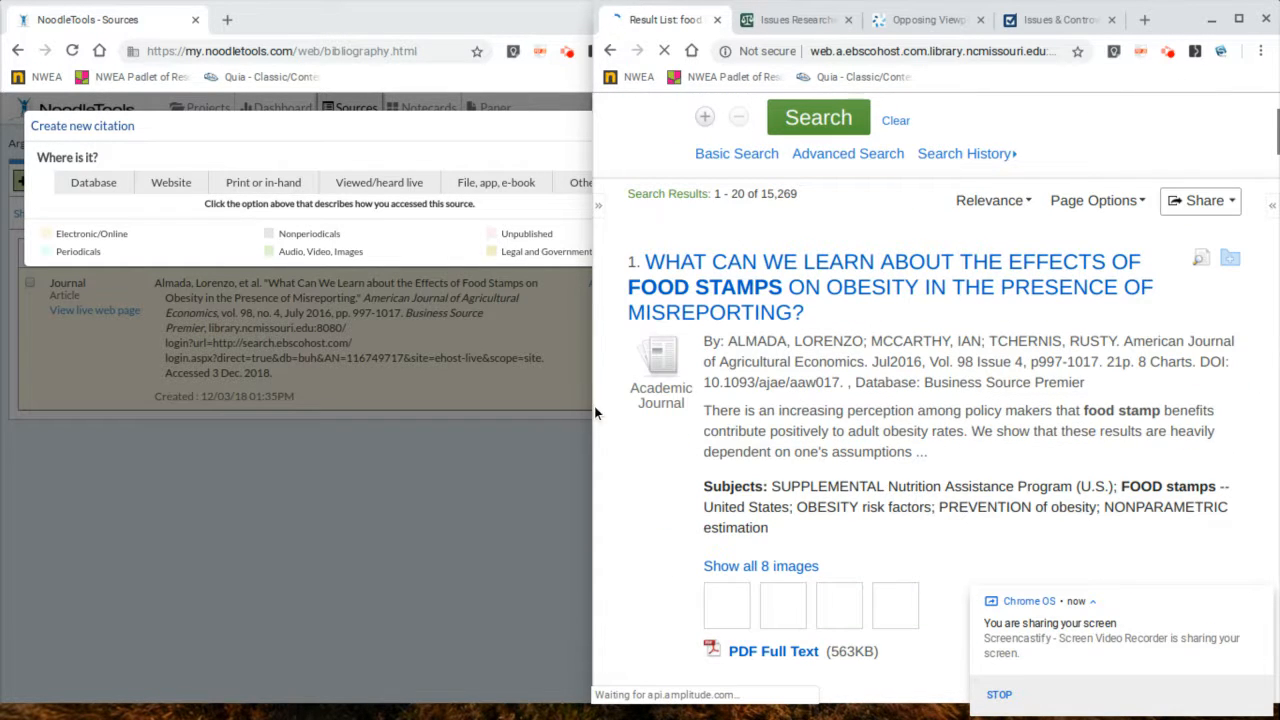
pyautogui.scroll(-10, 680, 425)
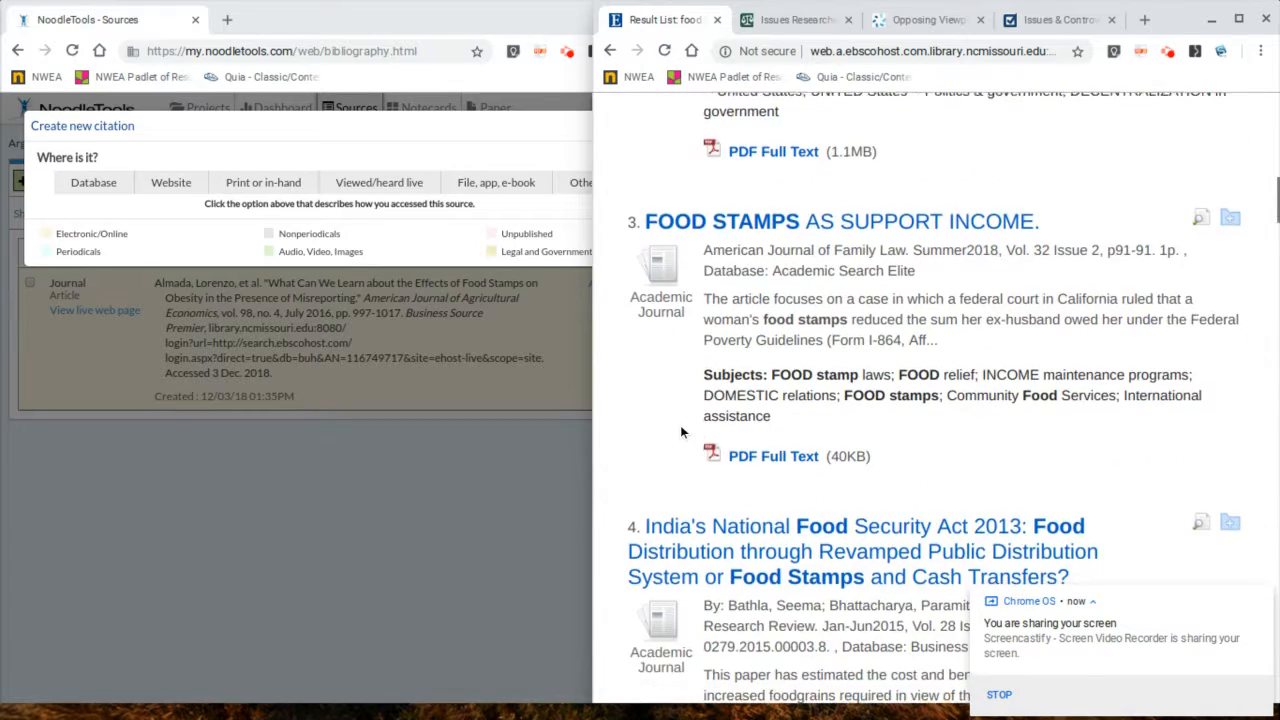
pyautogui.scroll(-5, 680, 425)
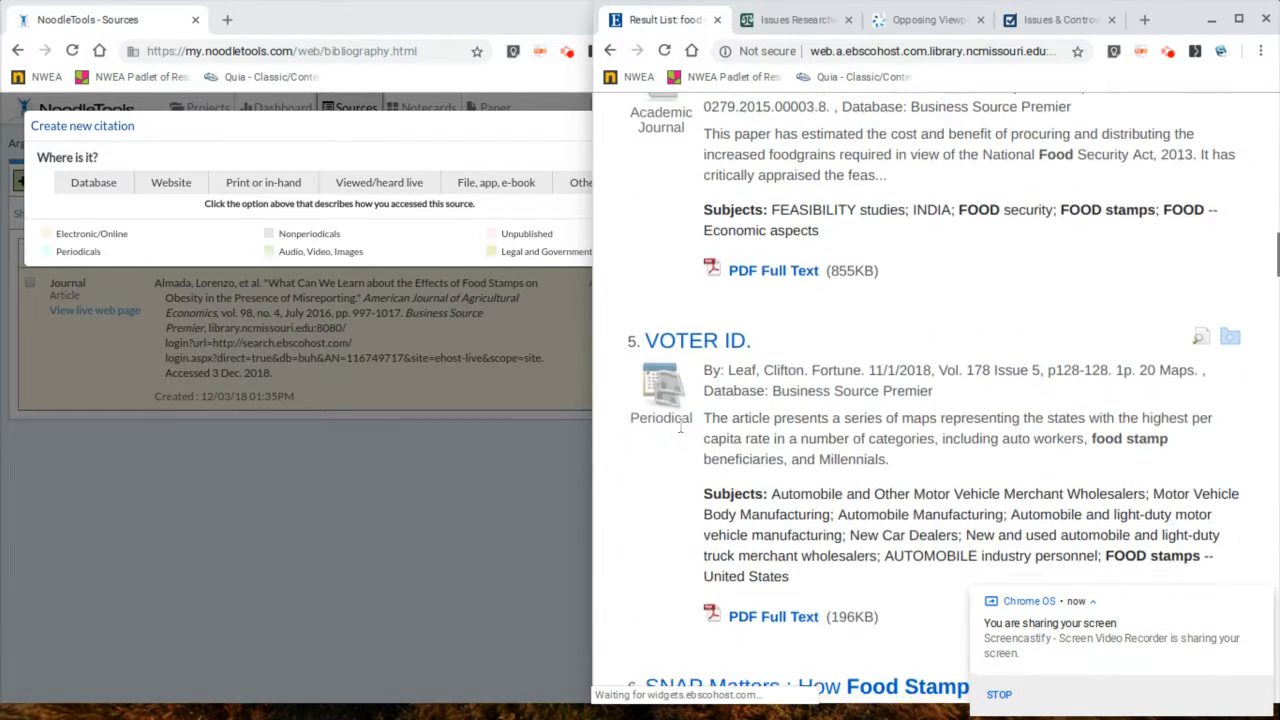
pyautogui.scroll(-4, 680, 425)
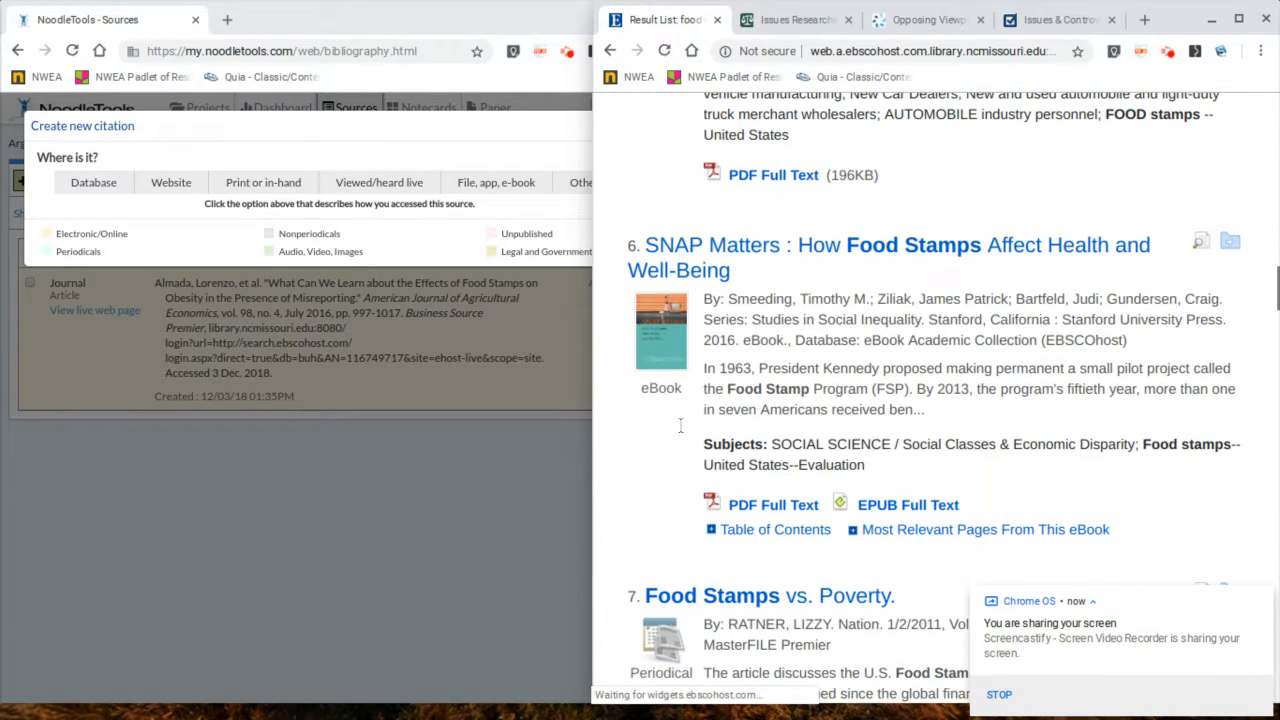
pyautogui.click(818, 250)
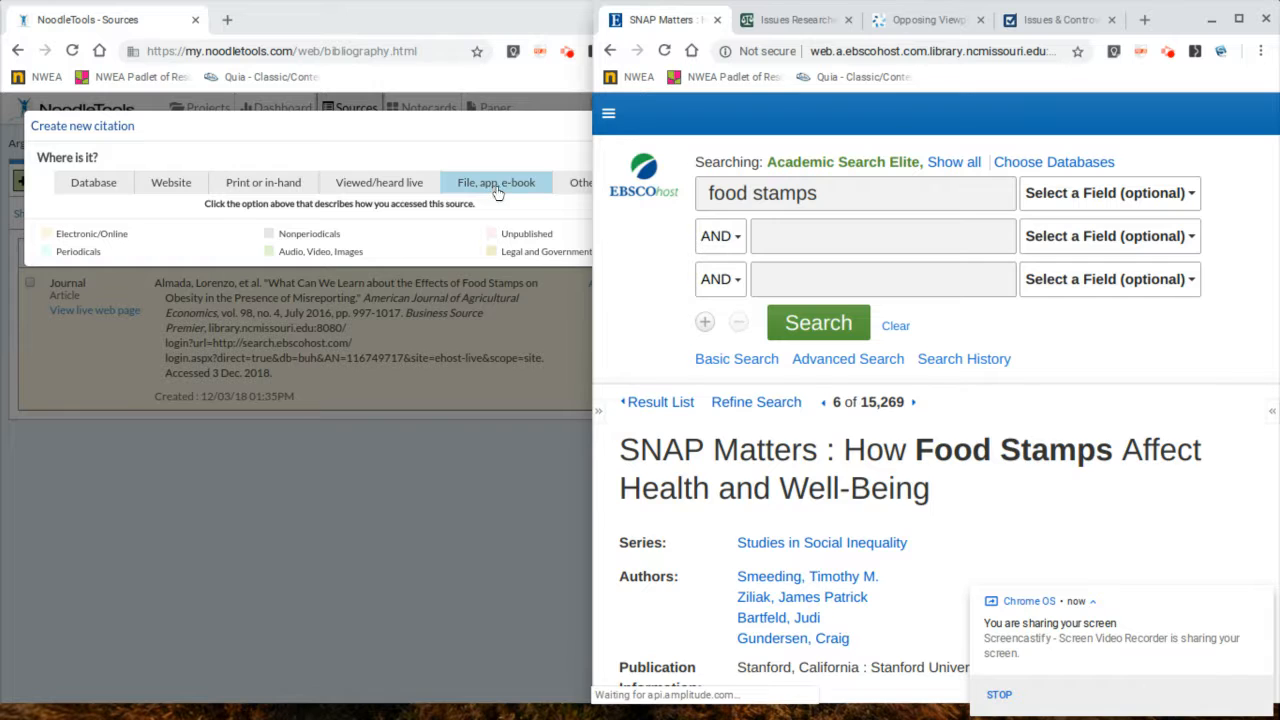
# Step: Start a new e-book citation and mark it as accessed through a database
pyautogui.click(829, 334)
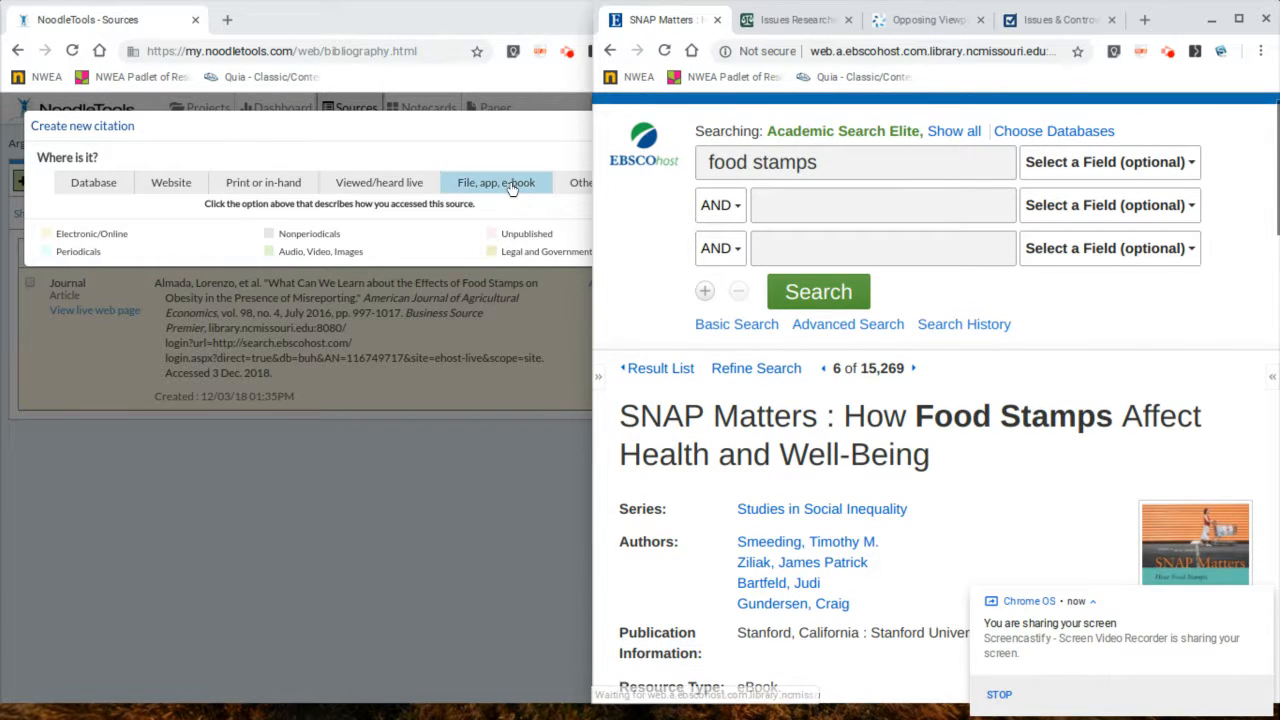
pyautogui.click(511, 189)
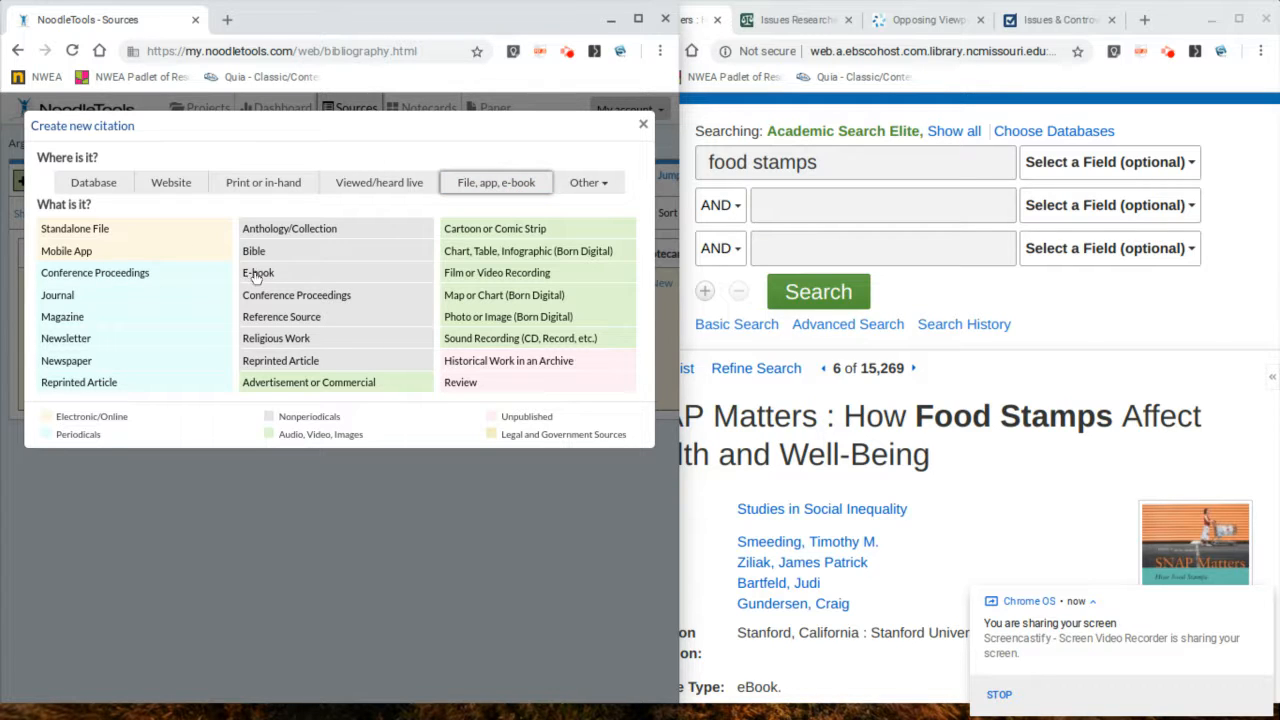
pyautogui.click(257, 276)
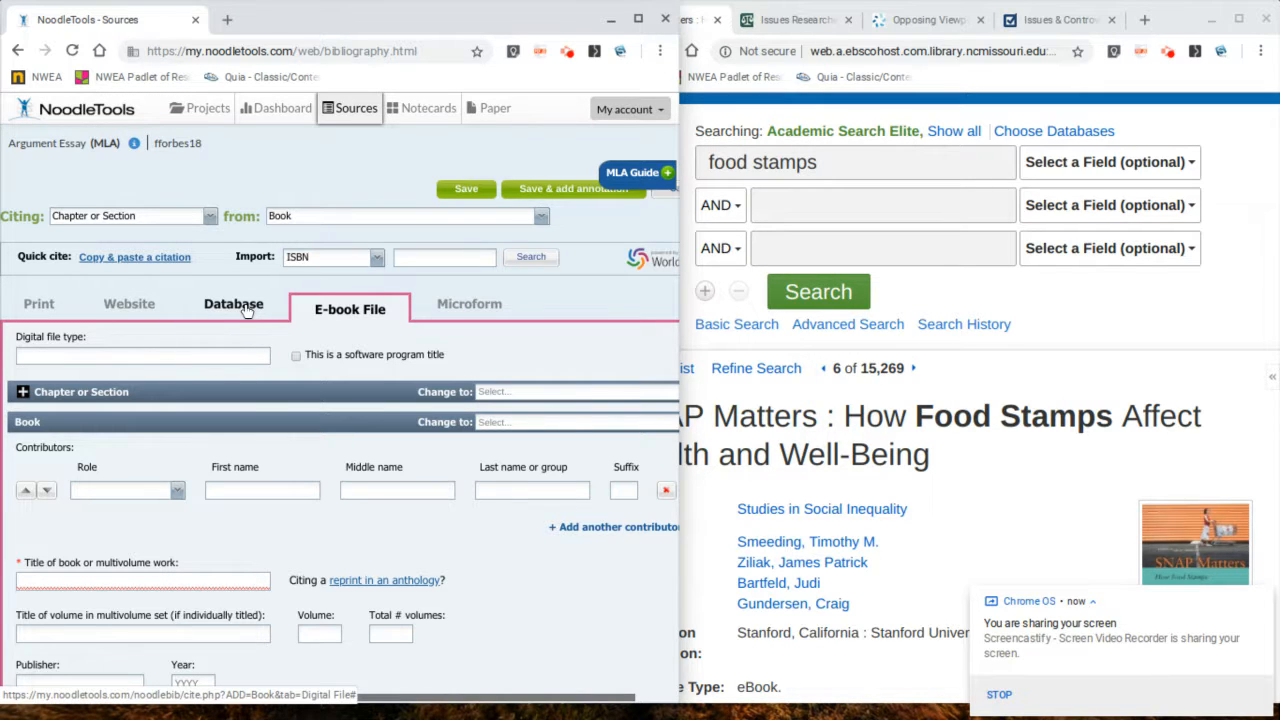
pyautogui.click(246, 311)
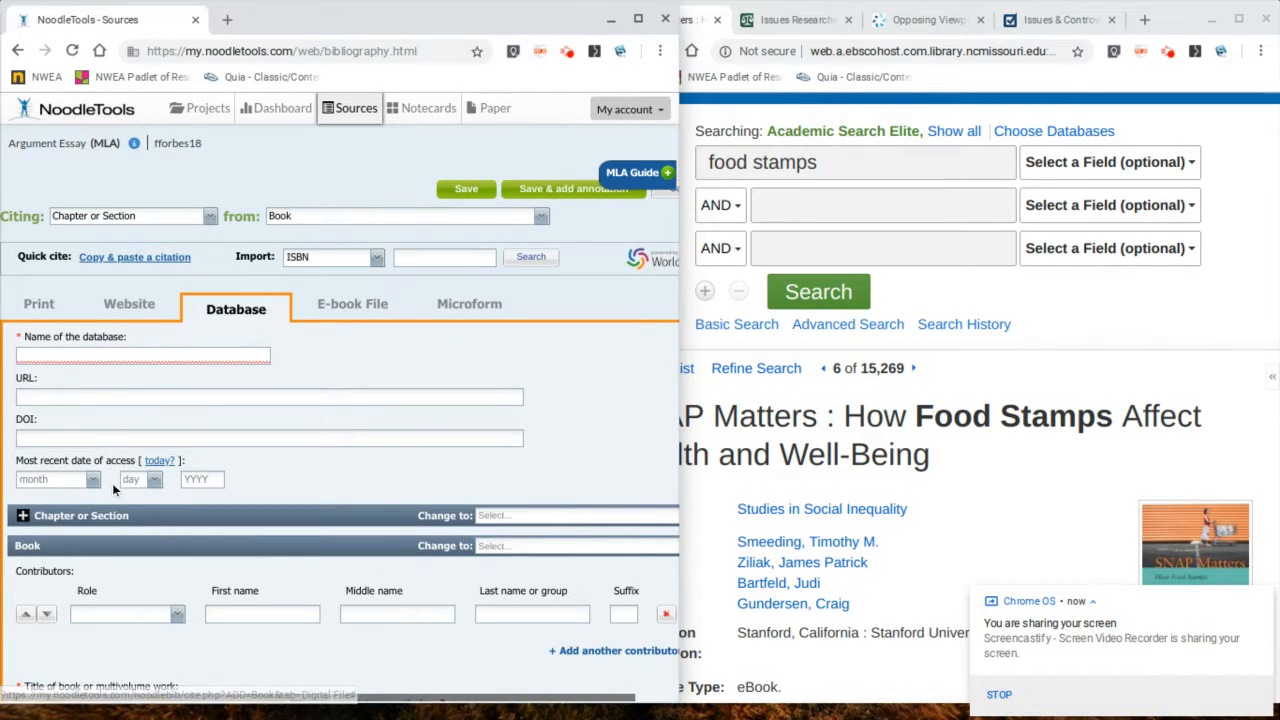
# Step: Copy the database name eBook Academic Collection from the record into the citation's database name field
pyautogui.scroll(-1, 70, 490)
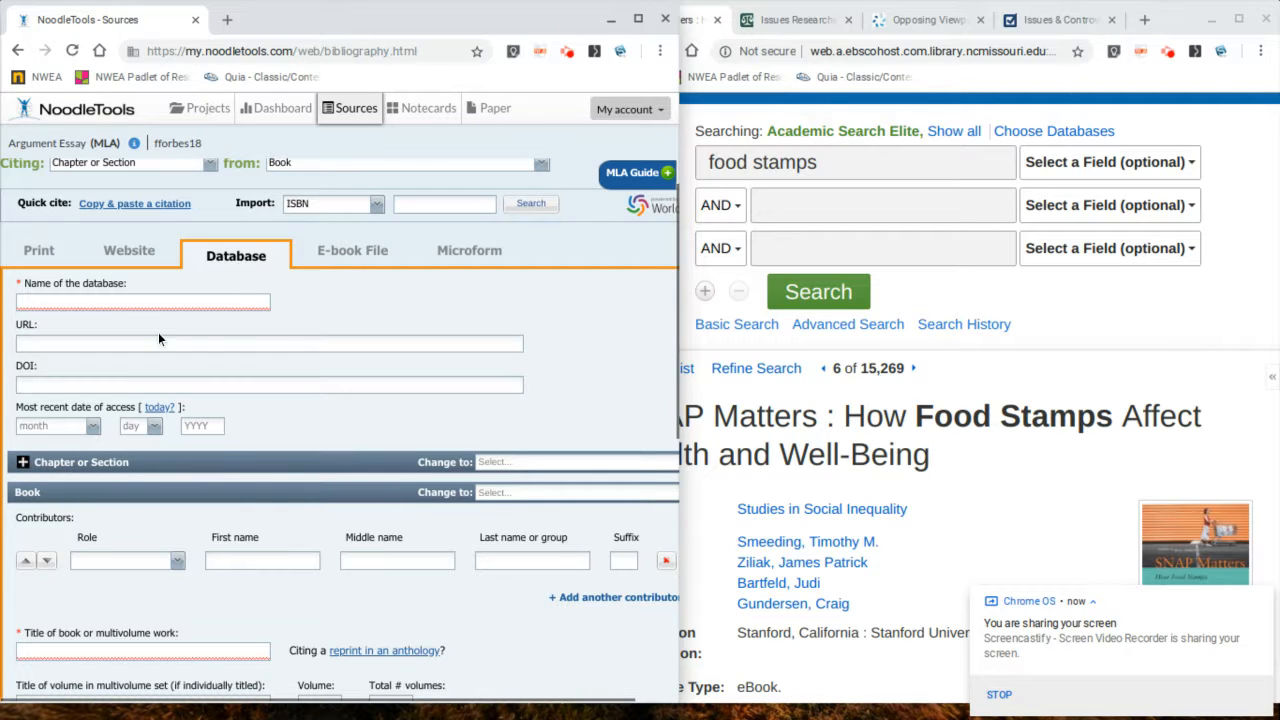
pyautogui.click(785, 391)
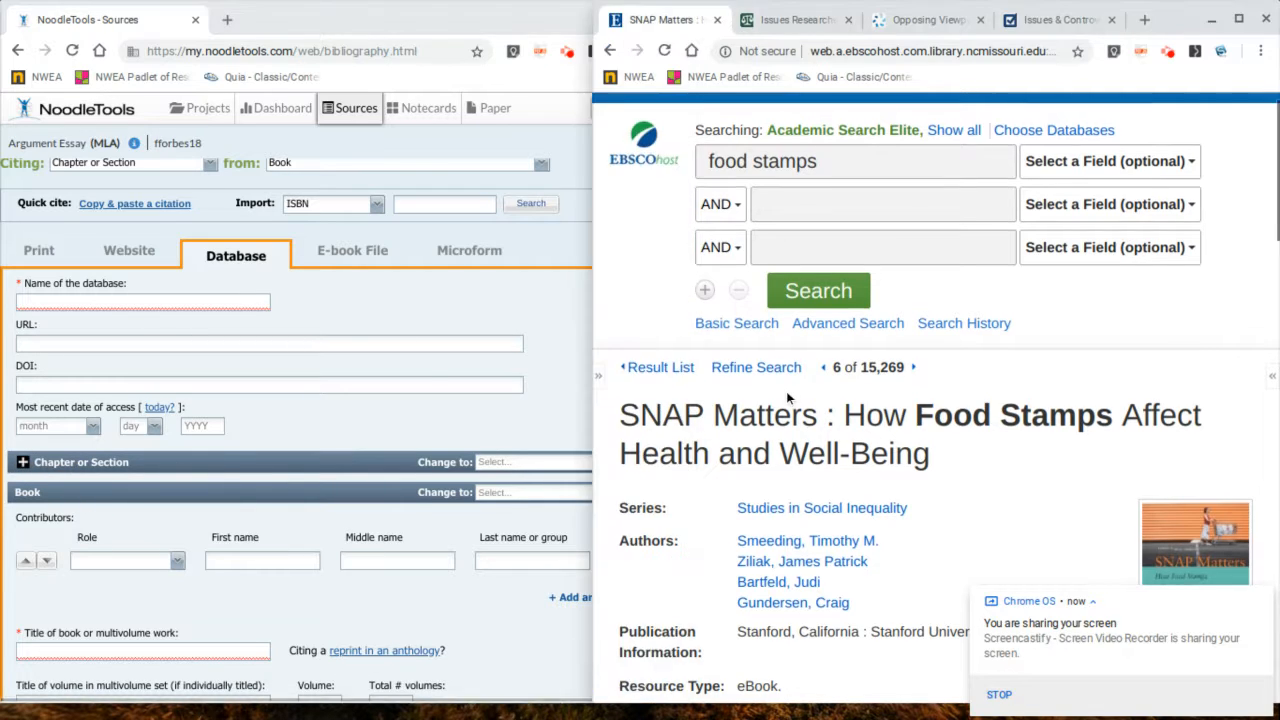
pyautogui.scroll(-3, 786, 391)
pyautogui.scroll(-6, 786, 391)
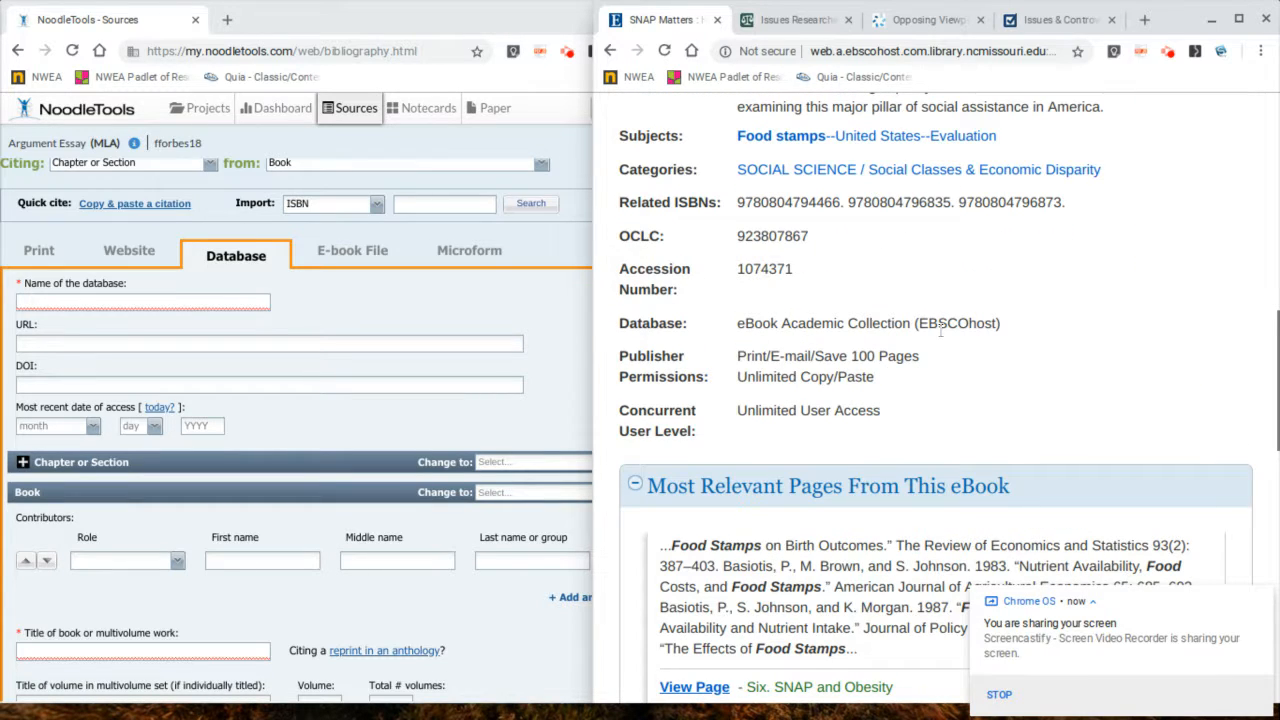
pyautogui.moveTo(912, 323); pyautogui.dragTo(735, 326)
pyautogui.hotkey('ctrl', 'c')
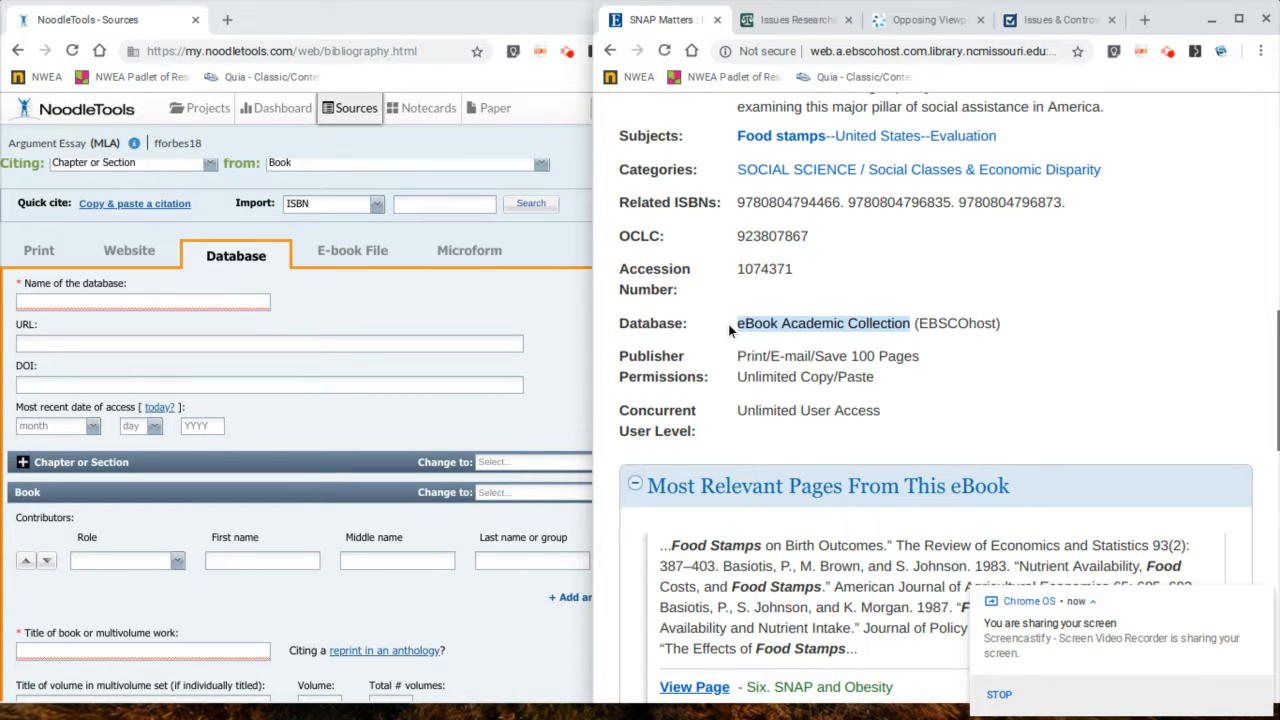
pyautogui.click(249, 296)
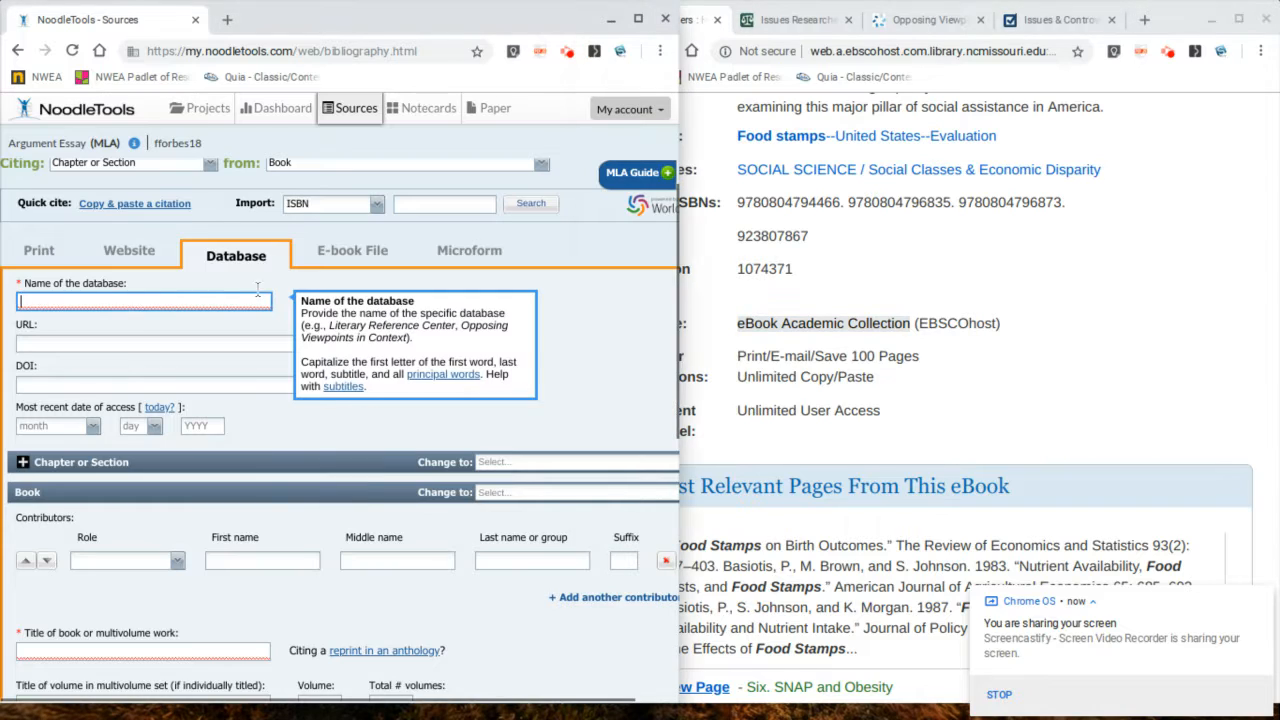
pyautogui.hotkey('ctrl', 'v')
# Step: Copy the record's permalink and paste it into the citation's URL field
pyautogui.scroll(1, 1152, 273)
pyautogui.scroll(2, 1152, 266)
pyautogui.click(686, 203)
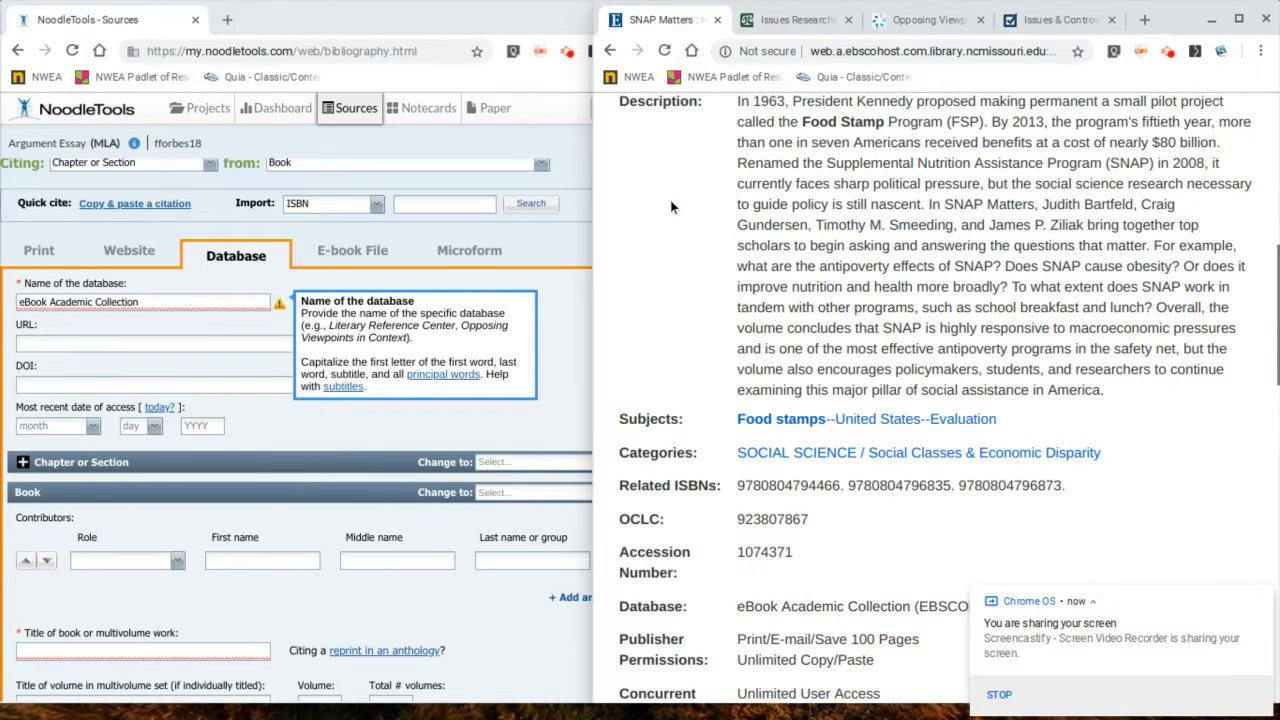
pyautogui.moveTo(595, 214); pyautogui.dragTo(504, 214)
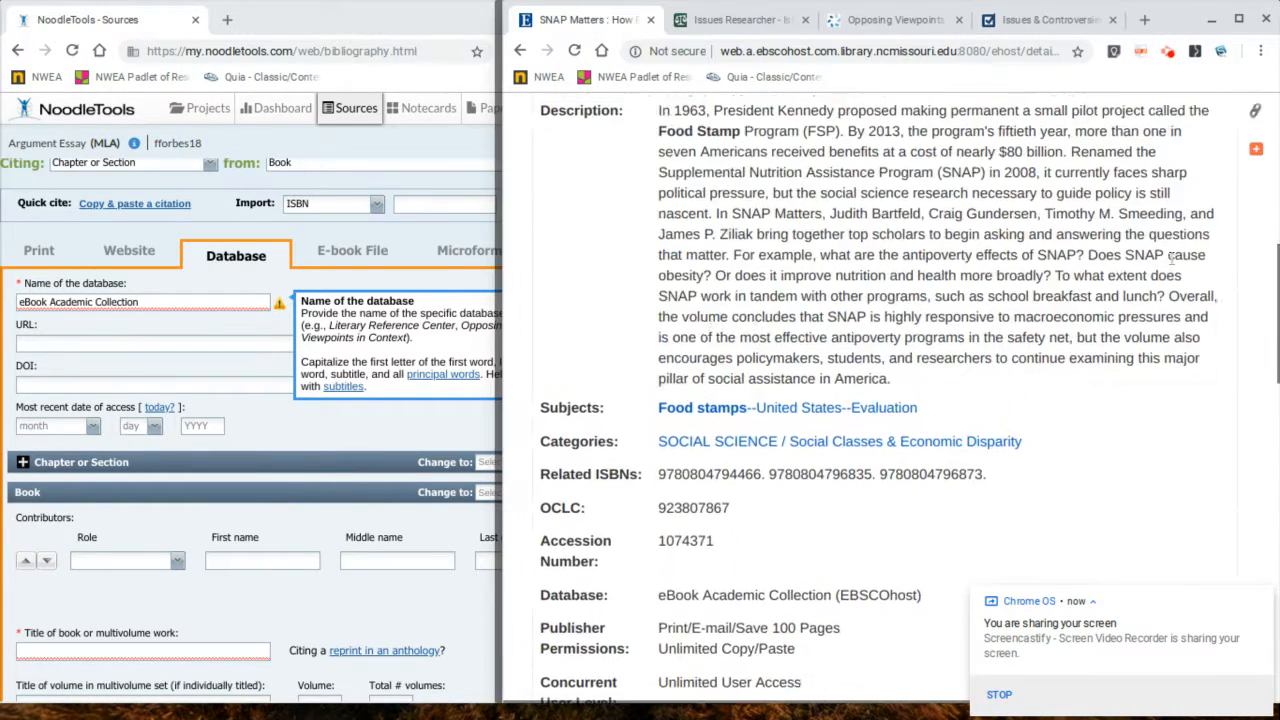
pyautogui.scroll(3, 1242, 210)
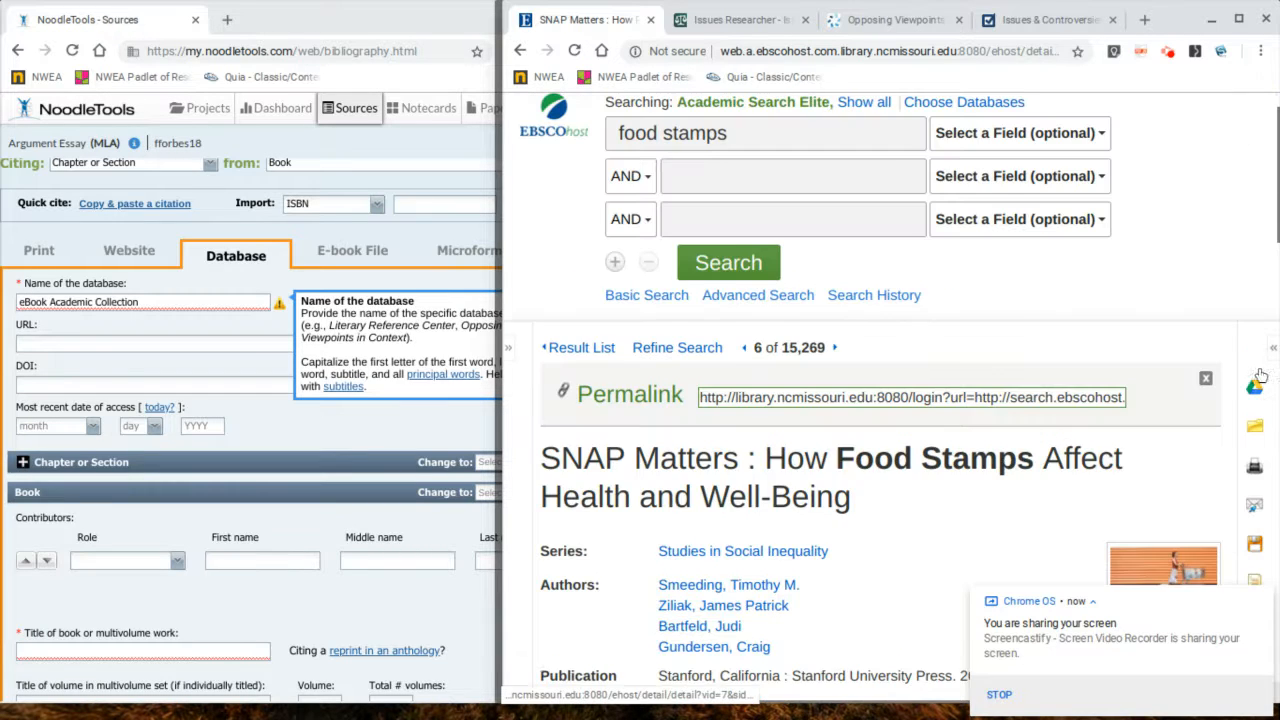
pyautogui.scroll(4, 916, 331)
pyautogui.scroll(1, 916, 331)
pyautogui.click(780, 457)
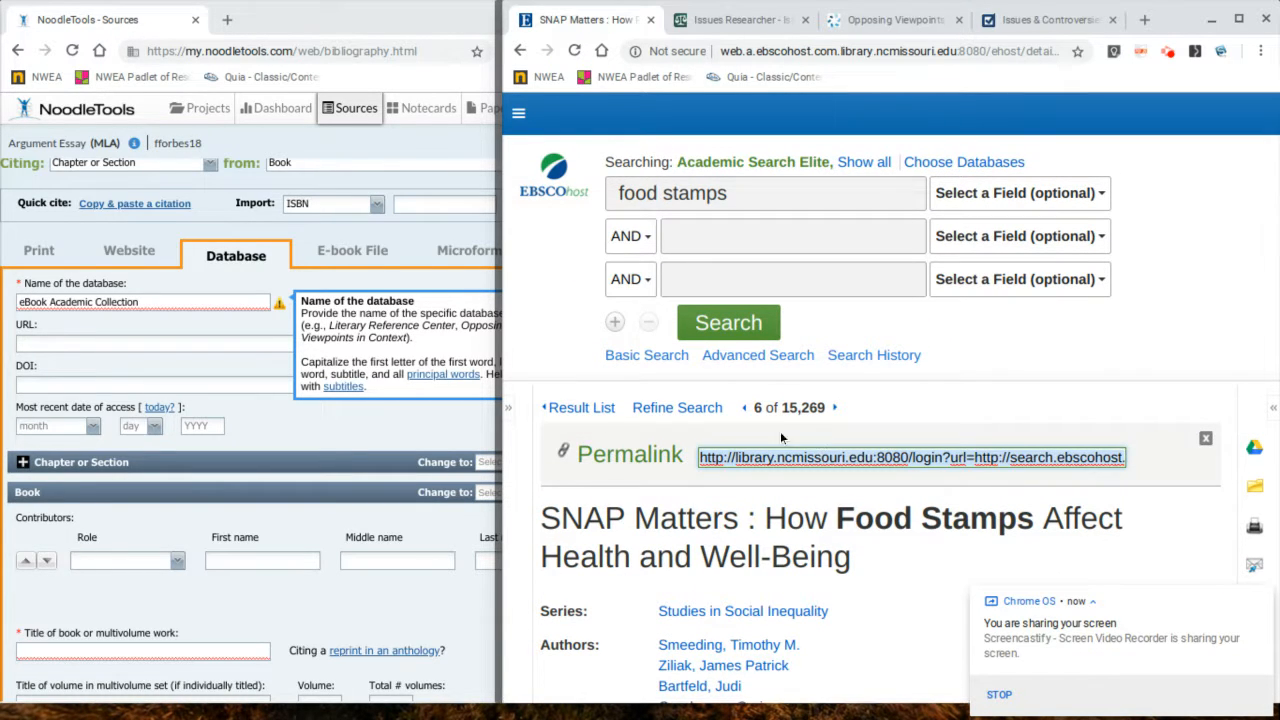
pyautogui.scroll(-1, 246, 457)
pyautogui.scroll(-1, 246, 457)
pyautogui.click(80, 255)
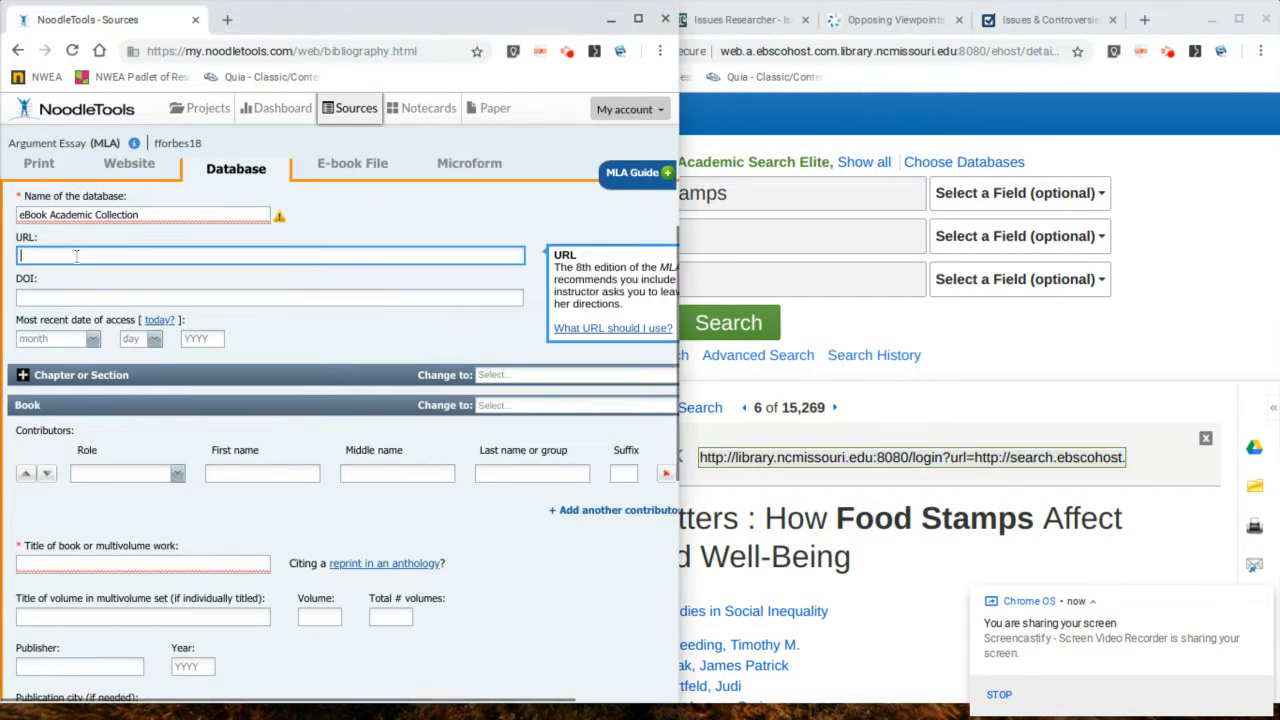
pyautogui.write('http://library.ncmissouri.edu:8080/login?url=http://search.ebscohost.com/login.aspx?direct=true&db=e000xna&AN=1074371&site=ehost-live&scope=site')
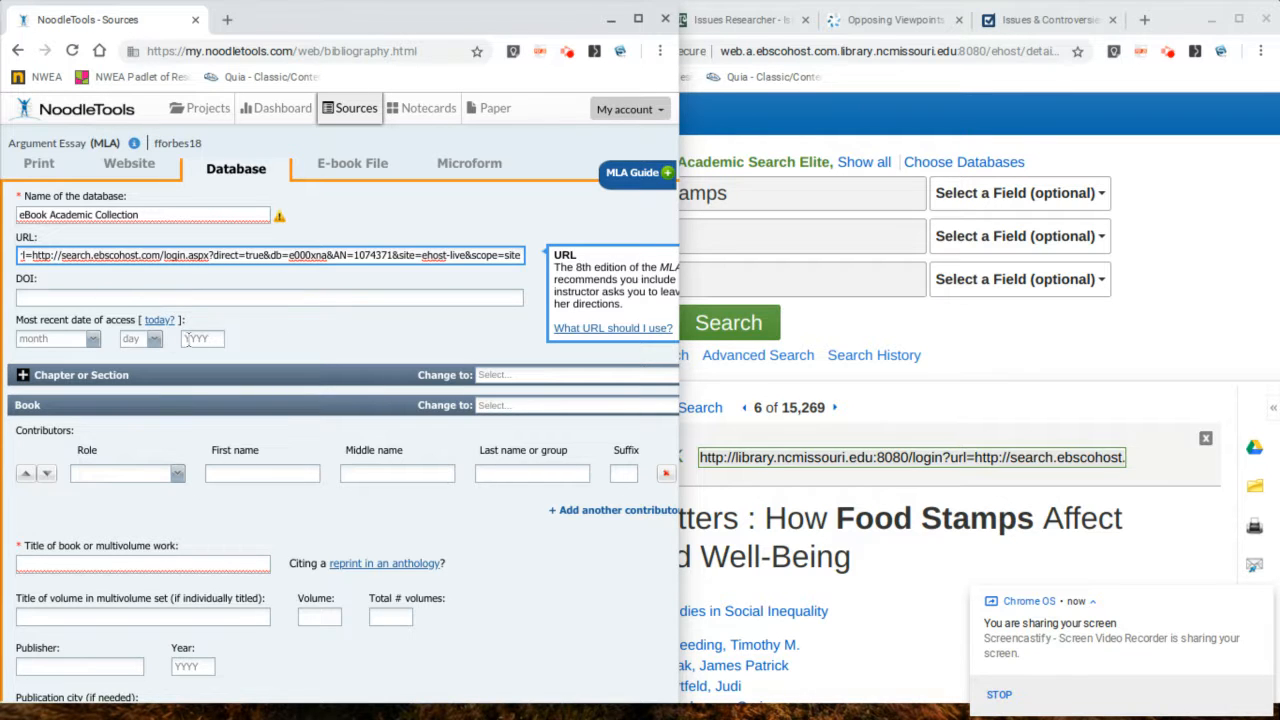
# Step: Set the most recent access date to today's date
pyautogui.click(159, 320)
pyautogui.scroll(-2, 332, 286)
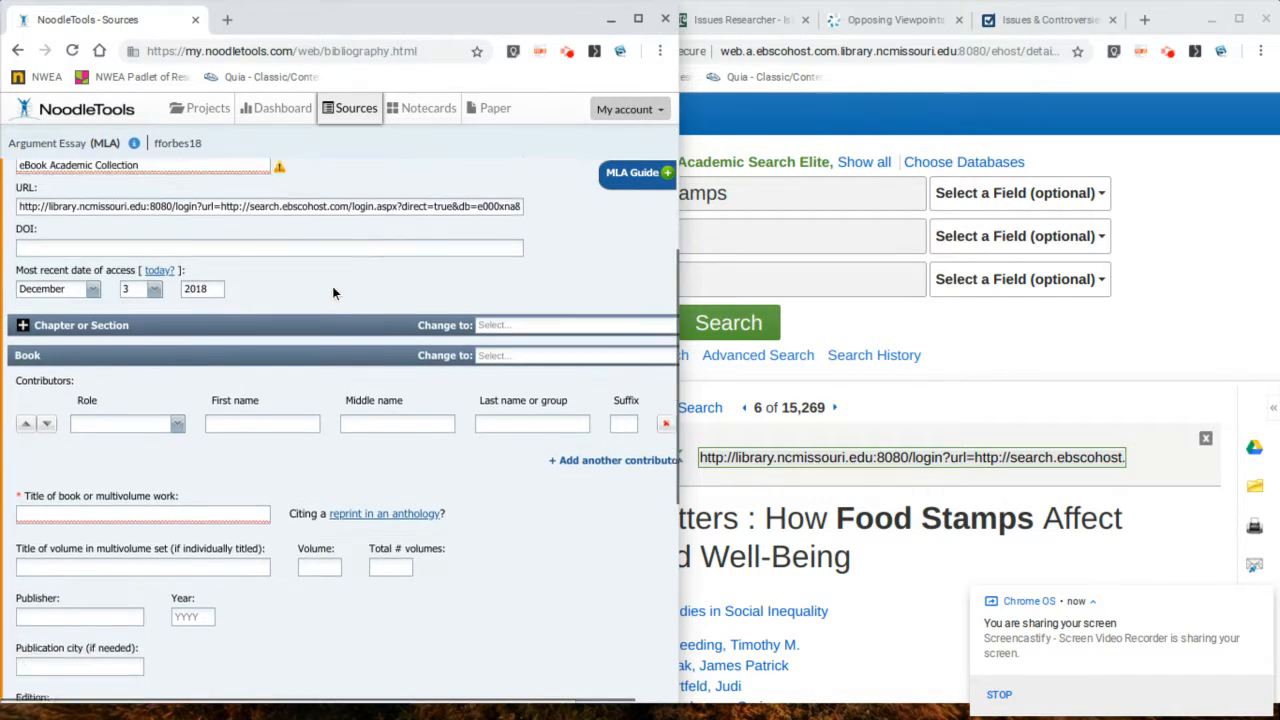
pyautogui.click(788, 427)
pyautogui.scroll(-2, 788, 427)
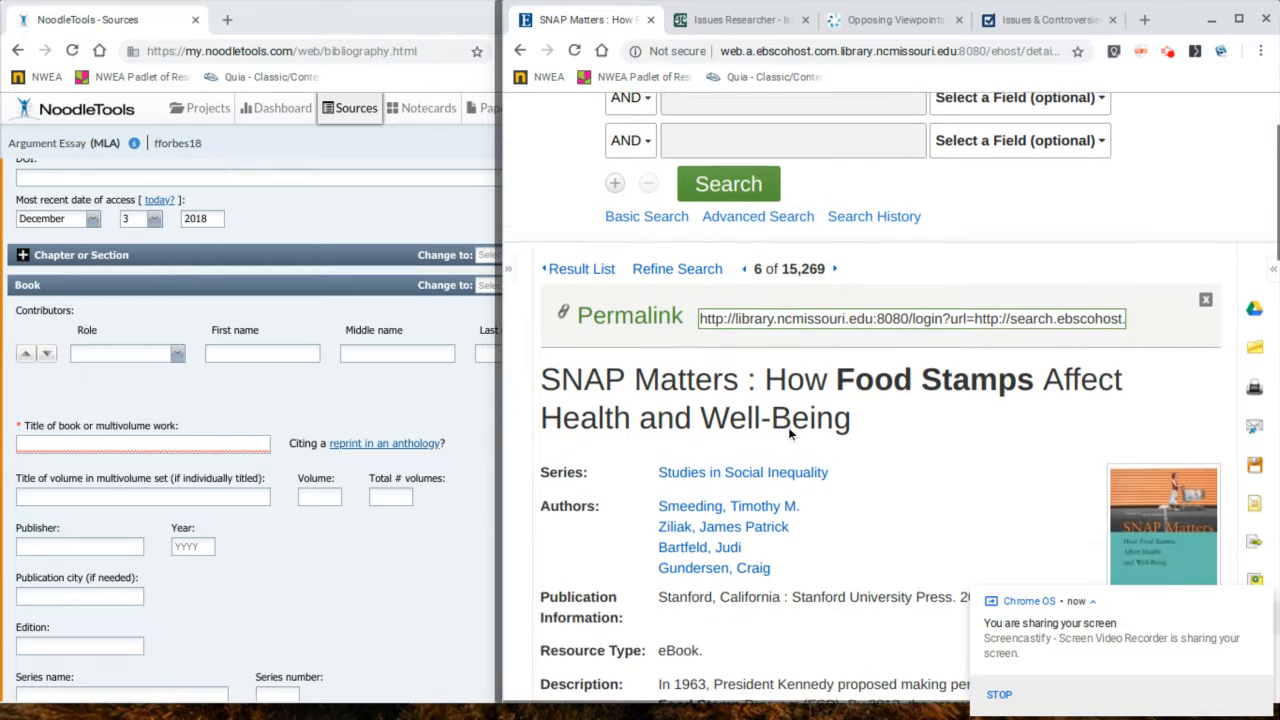
# Step: Enter the first contributor as Timothy M. Smeeding
pyautogui.click(240, 355)
pyautogui.click(922, 231)
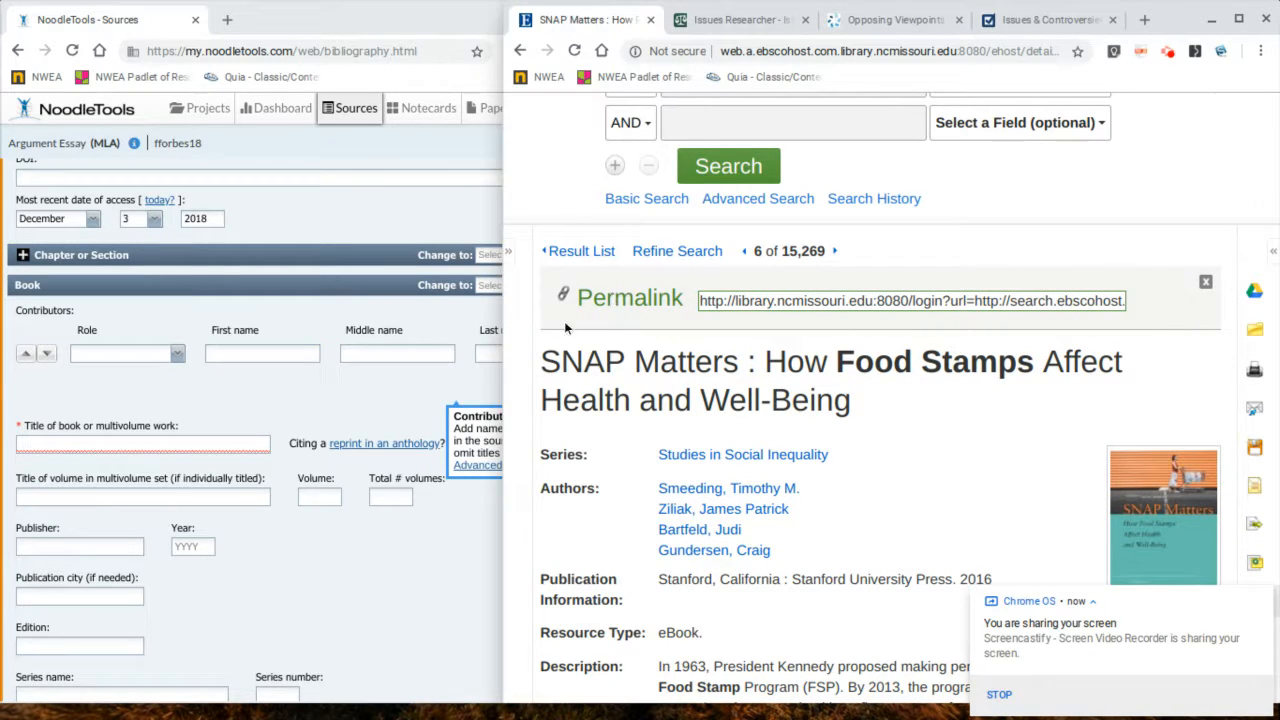
pyautogui.moveTo(506, 316); pyautogui.dragTo(698, 316)
pyautogui.click(257, 352)
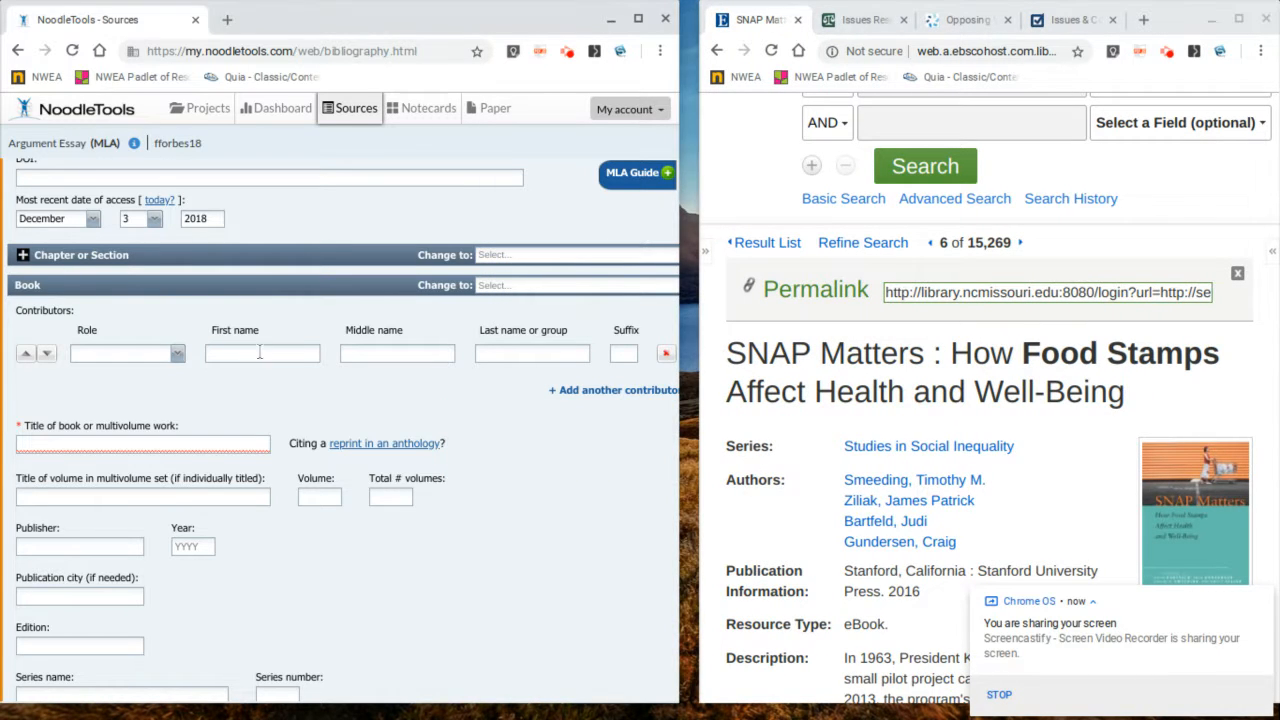
pyautogui.write('Timothy')
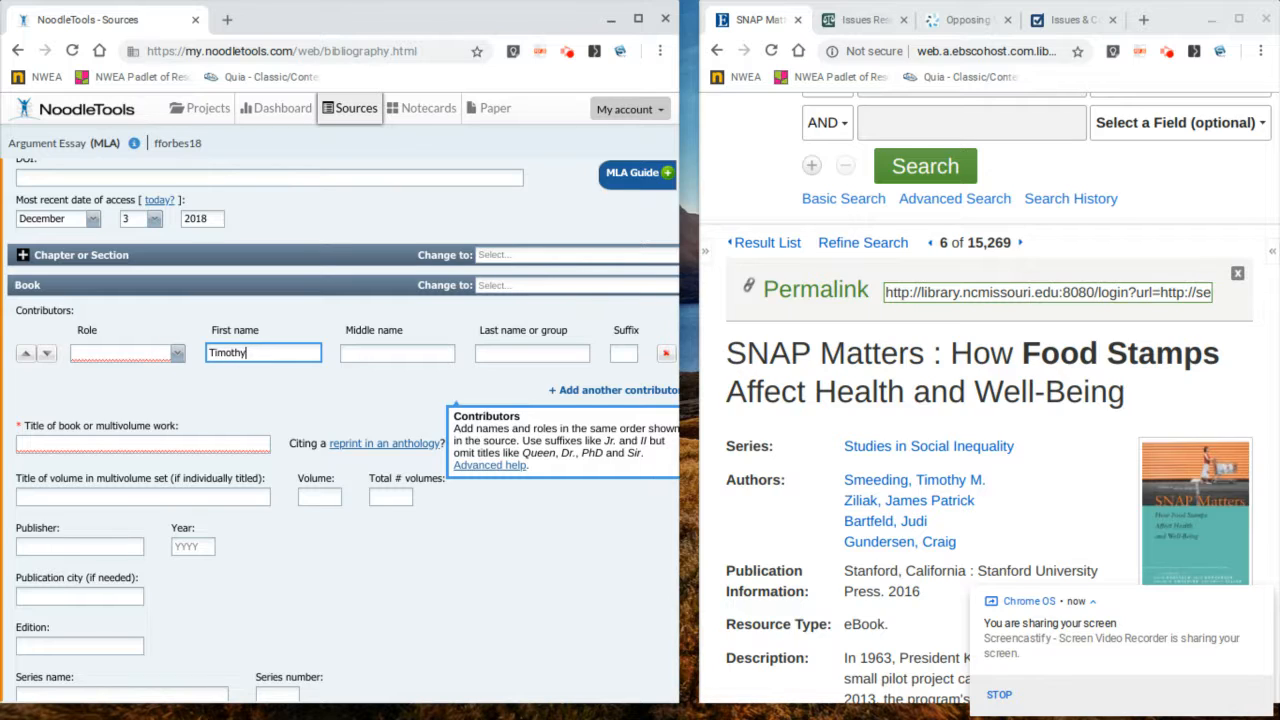
pyautogui.press('Tab')
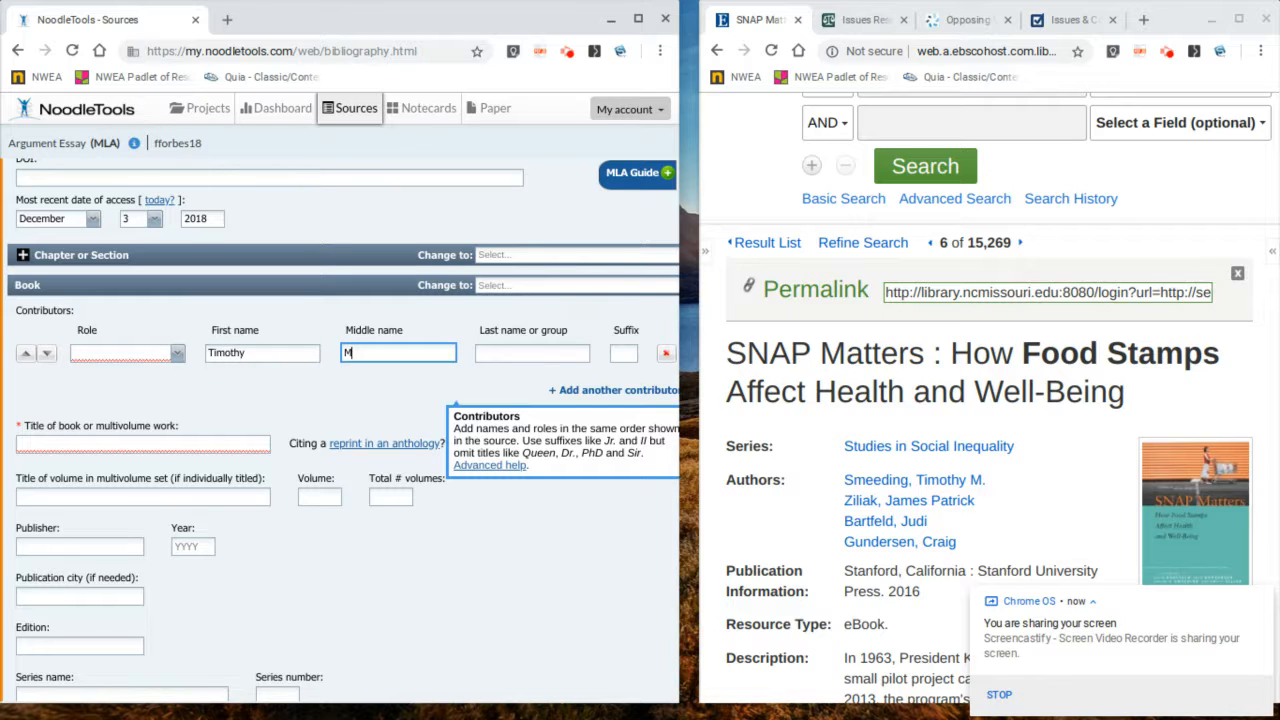
pyautogui.write('M.')
pyautogui.press('Tab')
pyautogui.press('Tab')
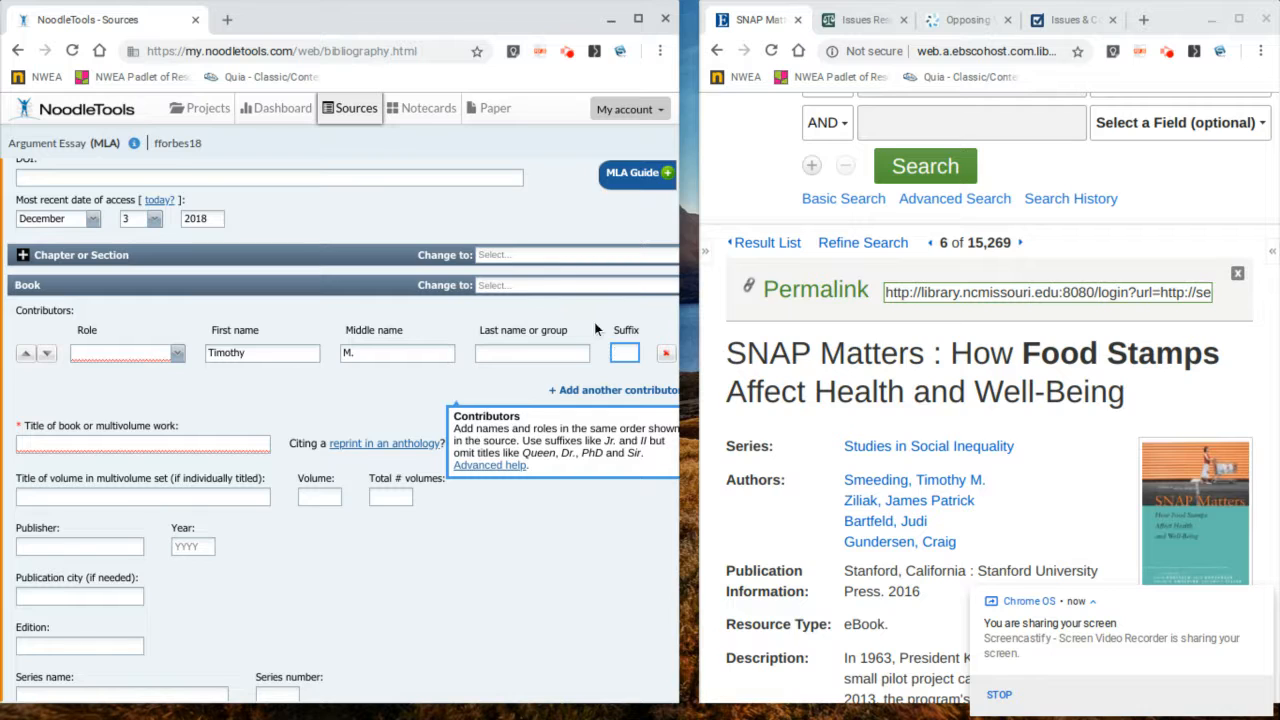
pyautogui.hotkey('shift', 'Tab')
pyautogui.write('Smeeding')
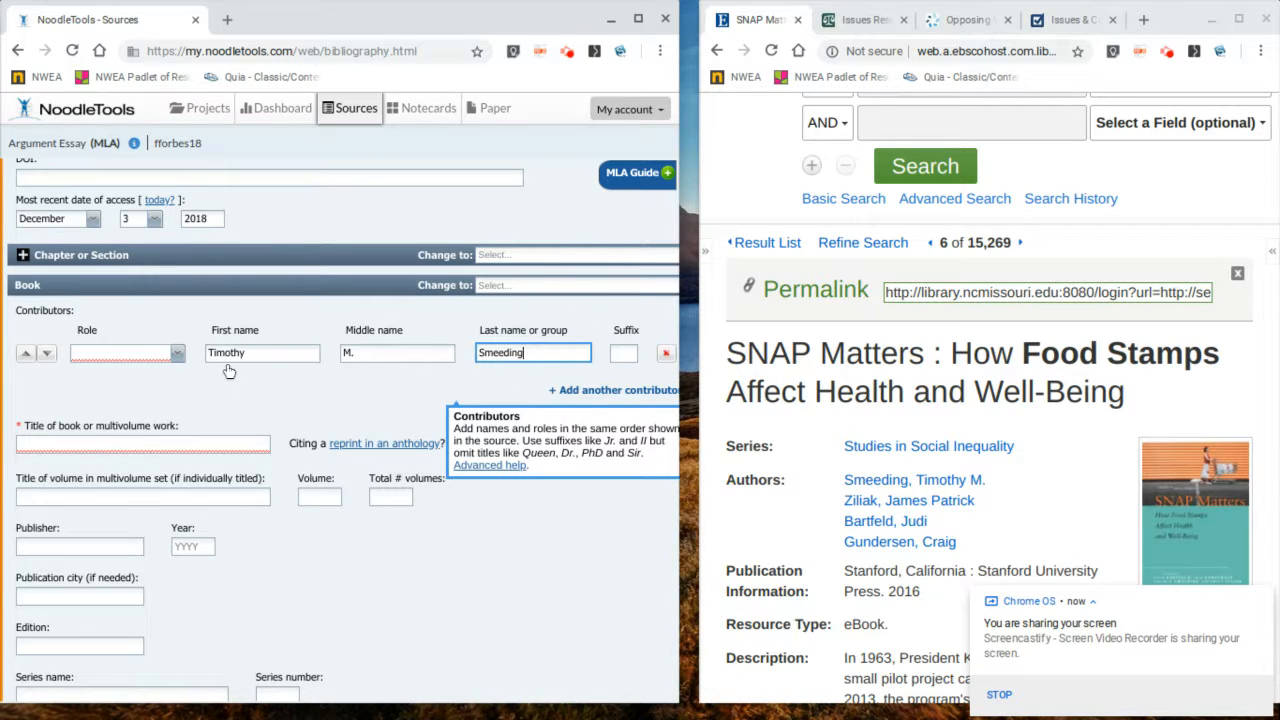
# Step: Set the role of the first contributor and the new second contributor row to Author
pyautogui.click(177, 354)
pyautogui.click(178, 355)
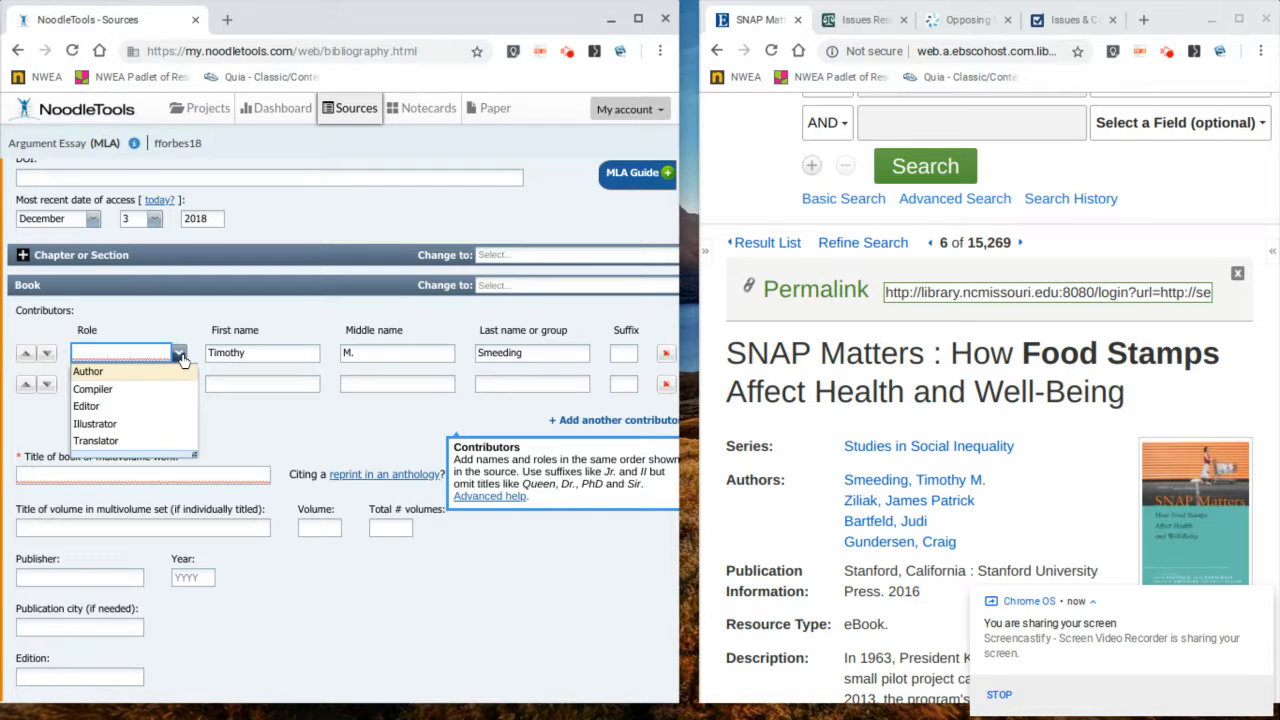
pyautogui.click(173, 379)
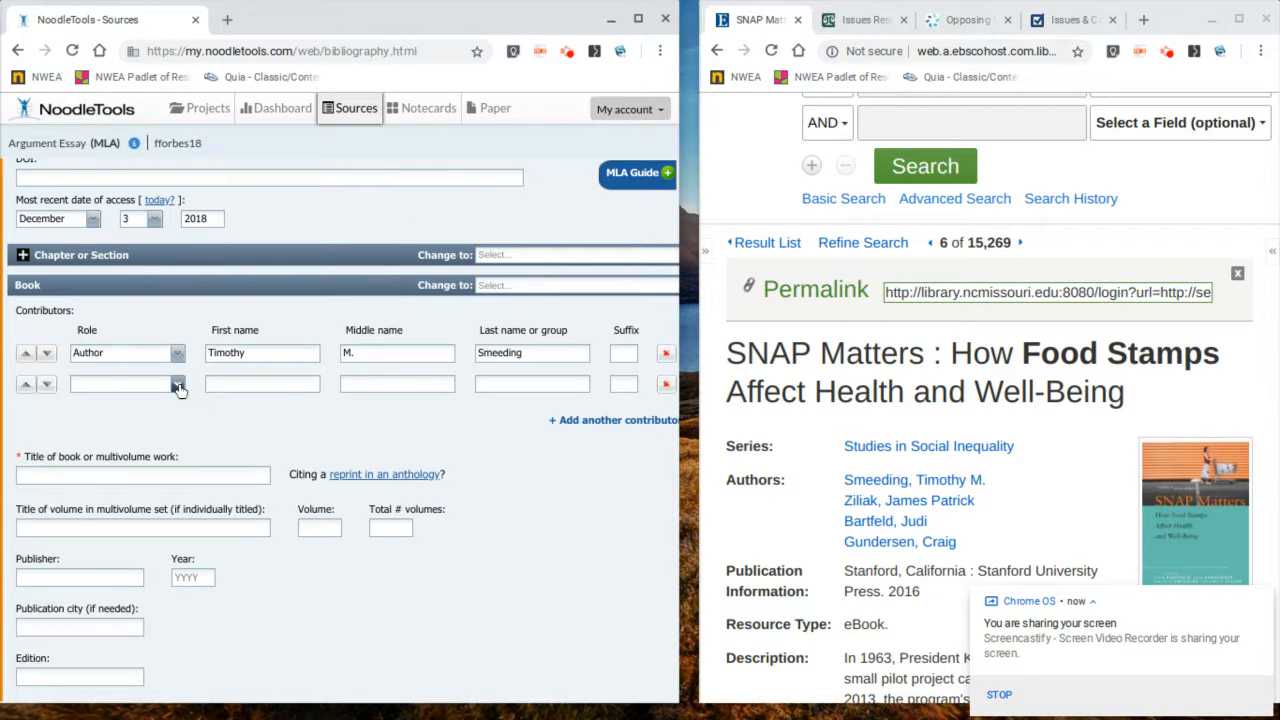
pyautogui.click(177, 384)
pyautogui.click(110, 404)
# Step: Enter the second author as James Patrick Ziliak and add a third contributor row
pyautogui.click(298, 386)
pyautogui.write('James')
pyautogui.press('Tab')
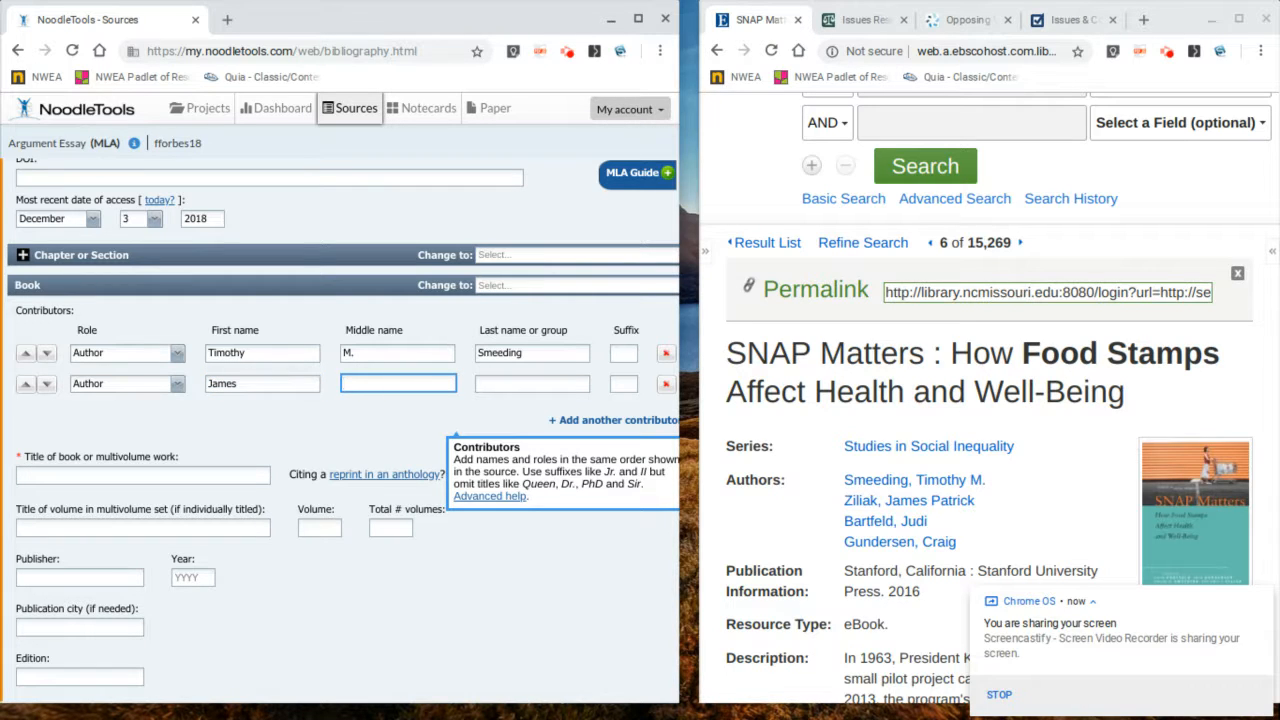
pyautogui.write('Patrick')
pyautogui.press('Tab')
pyautogui.write('S')
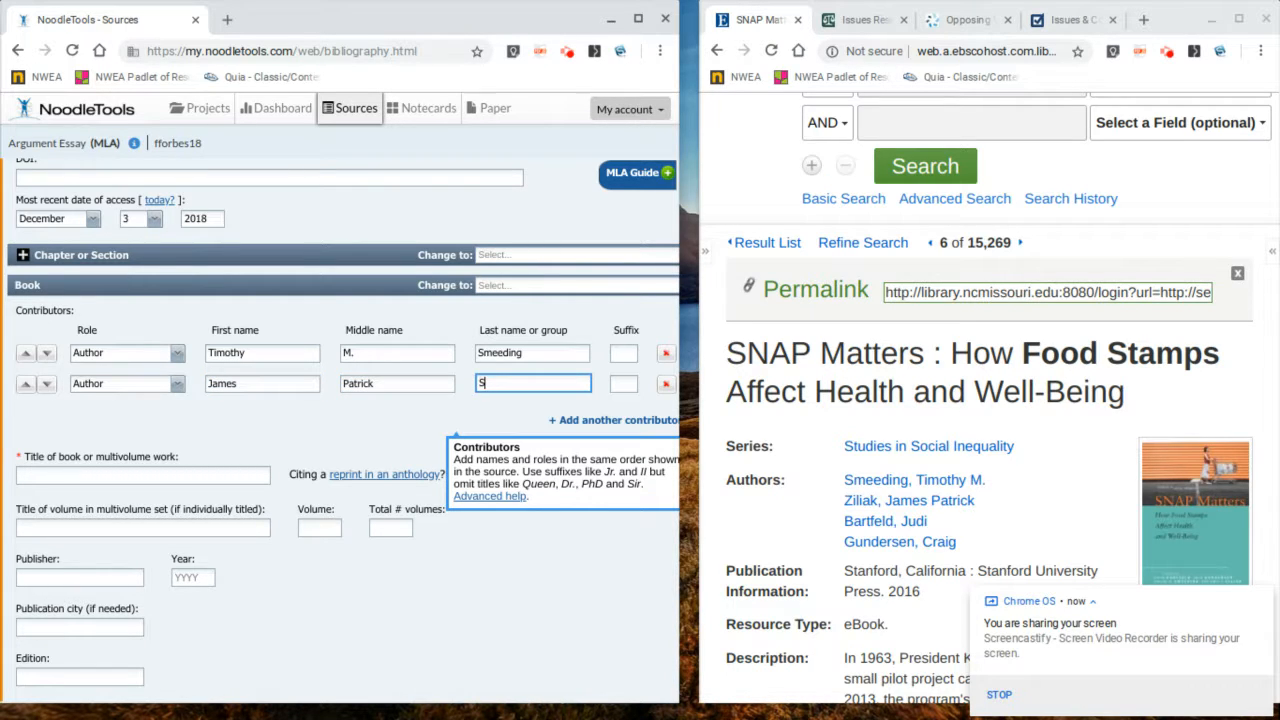
pyautogui.write('iliak')
pyautogui.press('BackSpace')
pyautogui.write('Z')
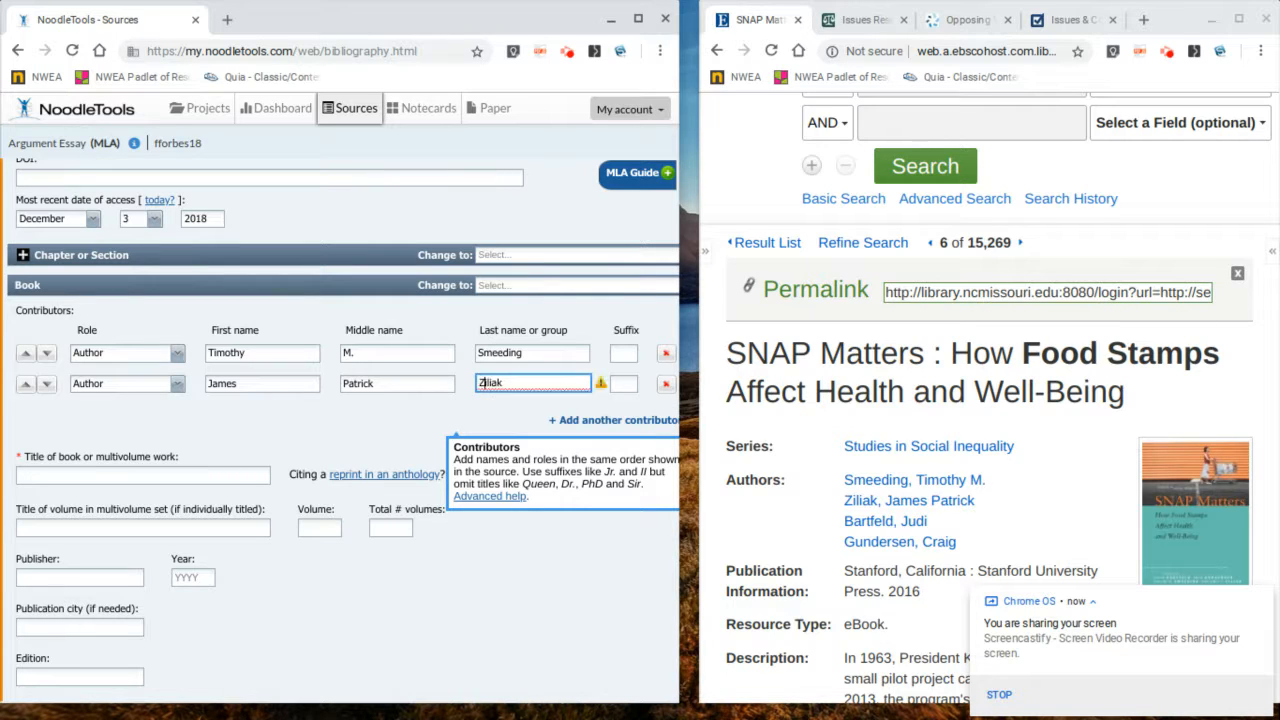
pyautogui.click(594, 420)
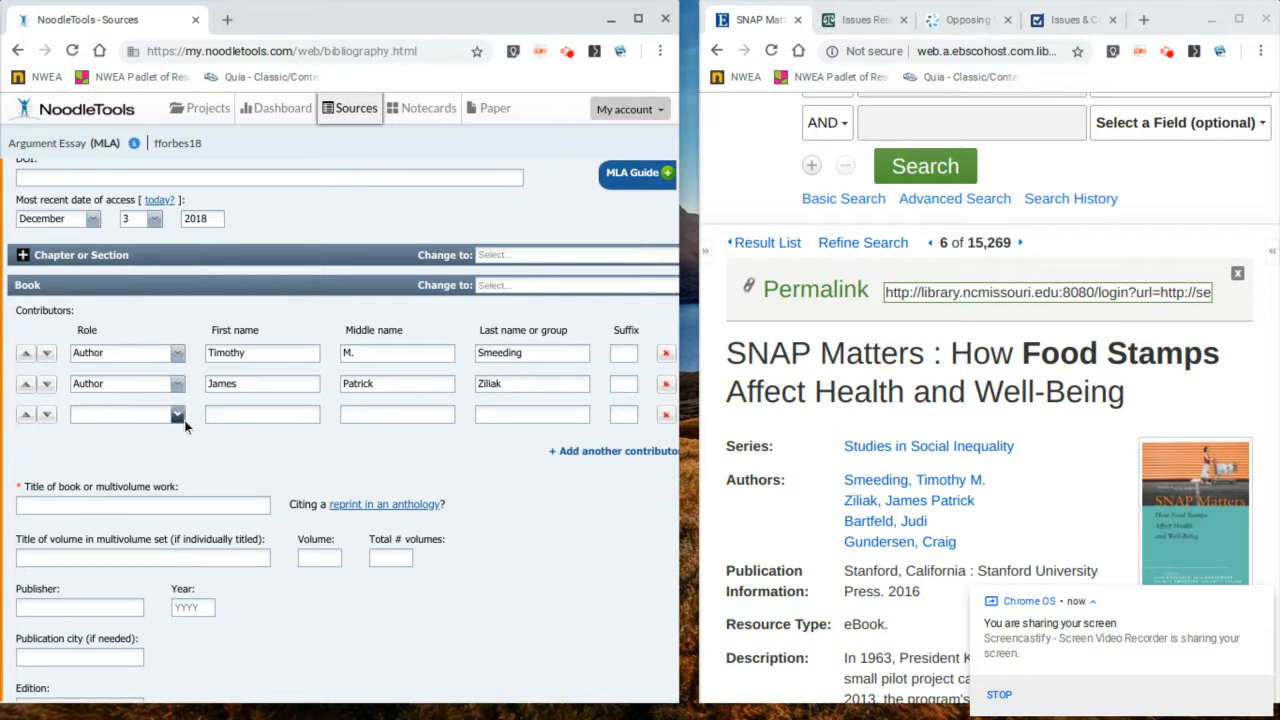
# Step: Add a third Author contributor with first name Bartfield and last name Judi, and add a fourth contributor row
pyautogui.click(178, 414)
pyautogui.click(174, 428)
pyautogui.click(220, 420)
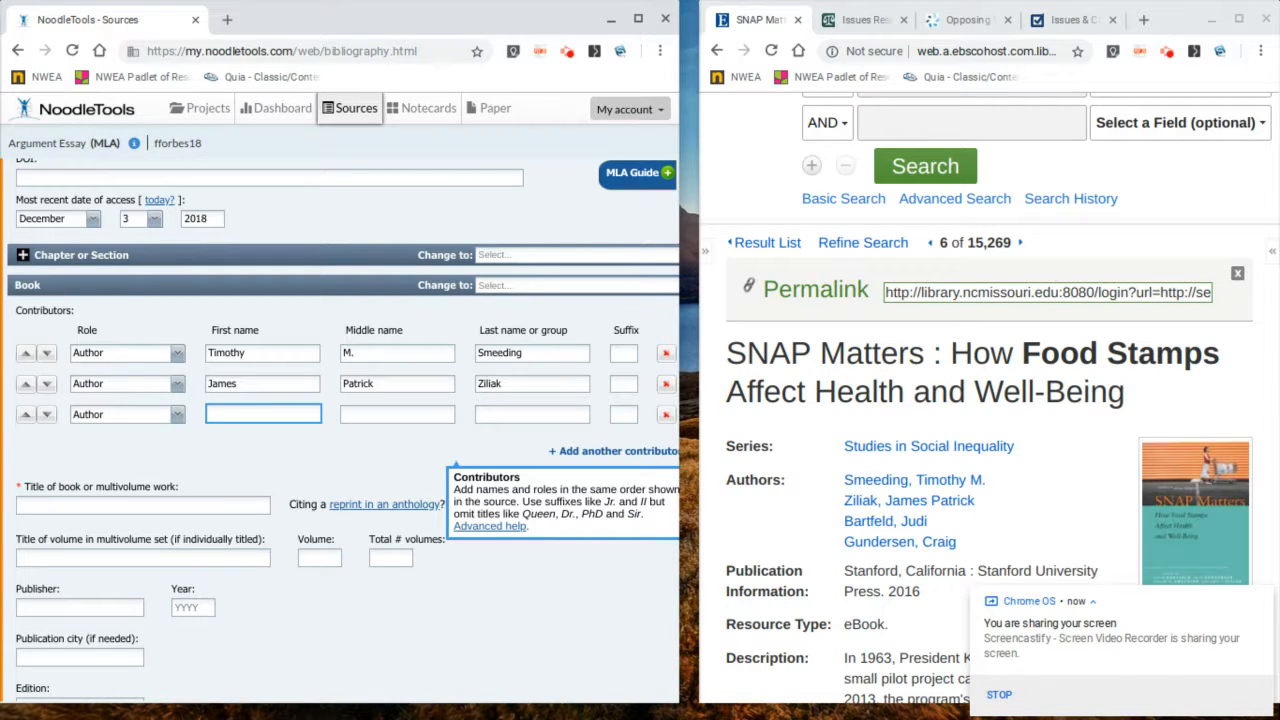
pyautogui.write('Bartfield')
pyautogui.press('Tab')
pyautogui.press('Tab')
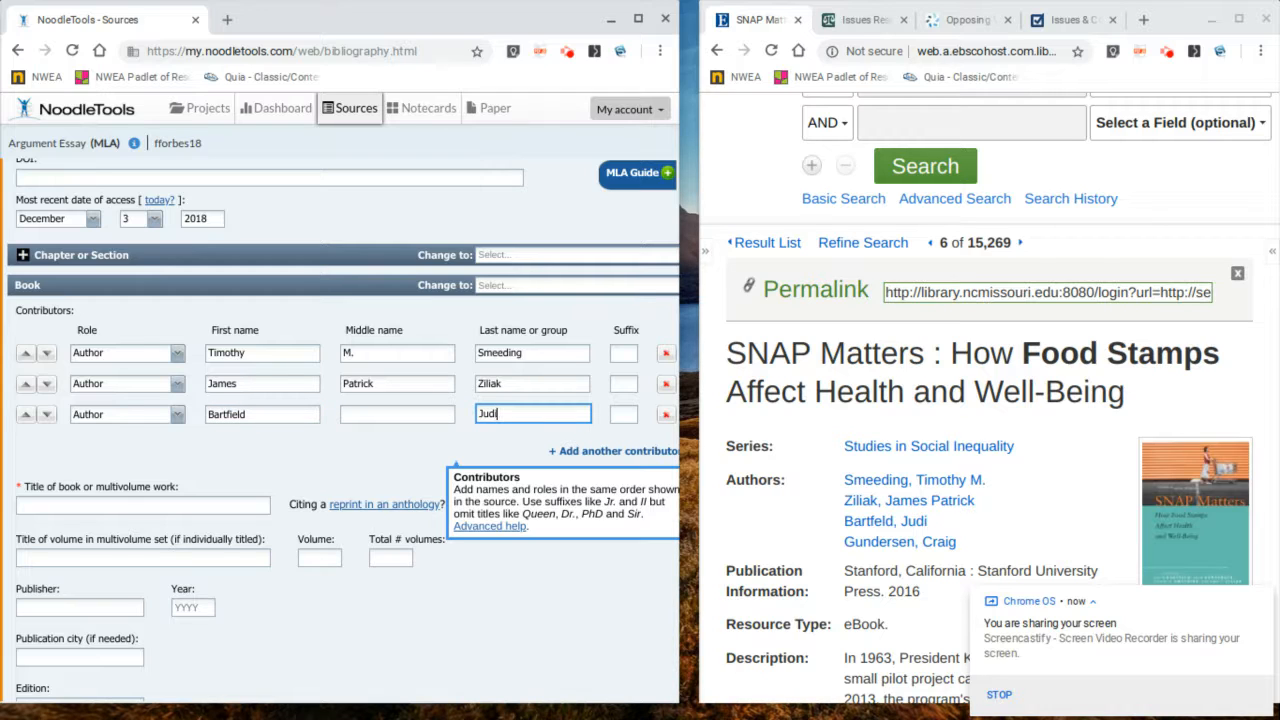
pyautogui.click(649, 451)
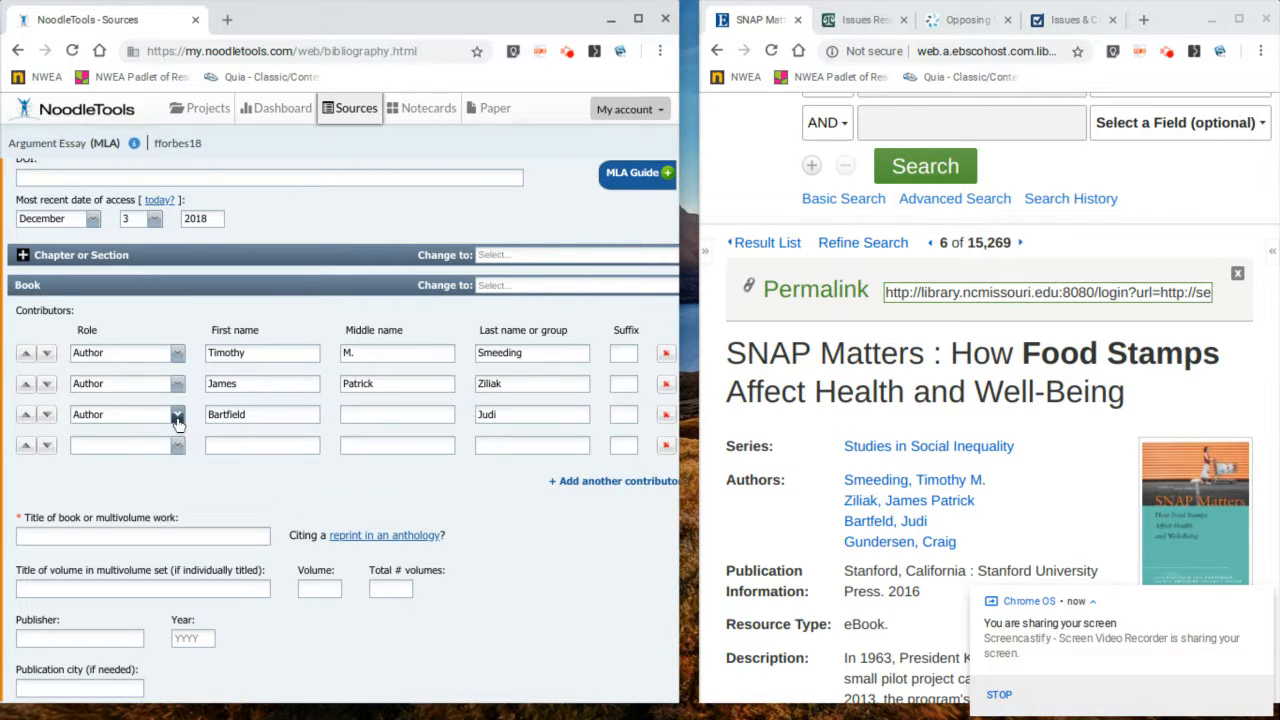
# Step: Set the fourth contributor's role to Author and enter the name Craig Gundersen
pyautogui.click(176, 453)
pyautogui.click(158, 459)
pyautogui.click(258, 445)
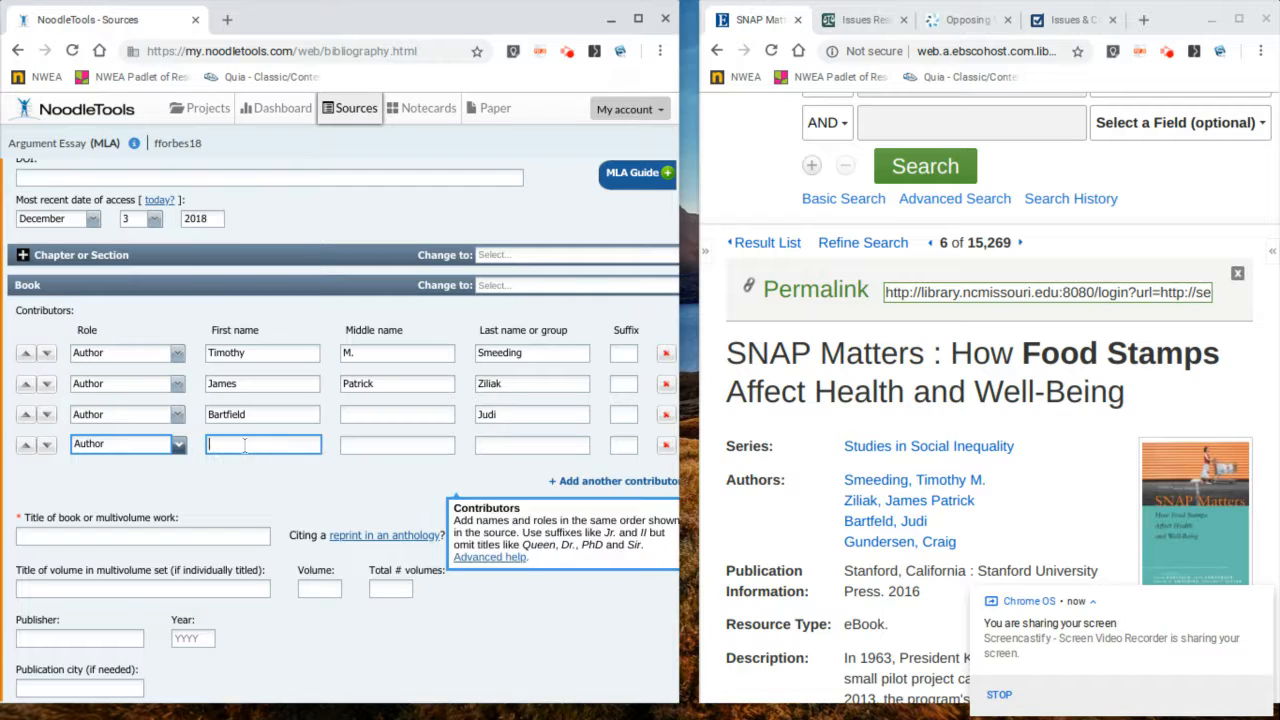
pyautogui.write('Craig')
pyautogui.press('Tab')
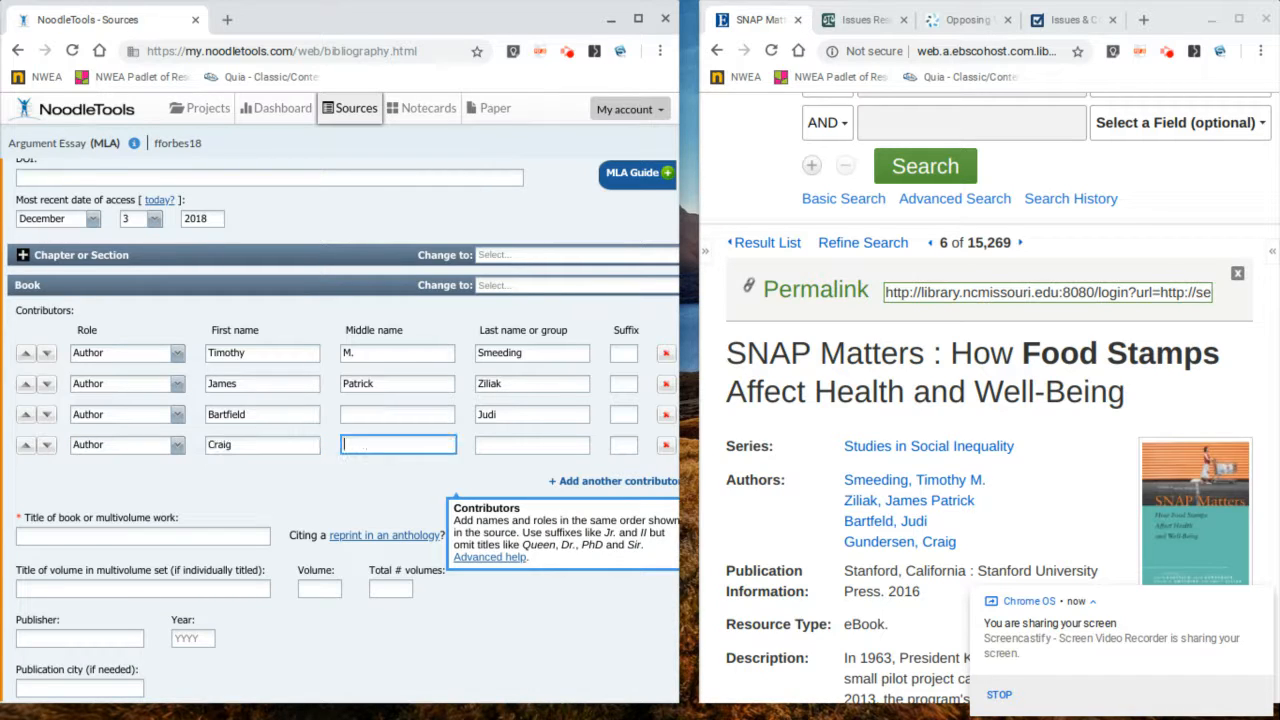
pyautogui.press('Tab')
pyautogui.write('Gunderson')
pyautogui.press('BackSpace')
pyautogui.press('BackSpace')
pyautogui.write('en')
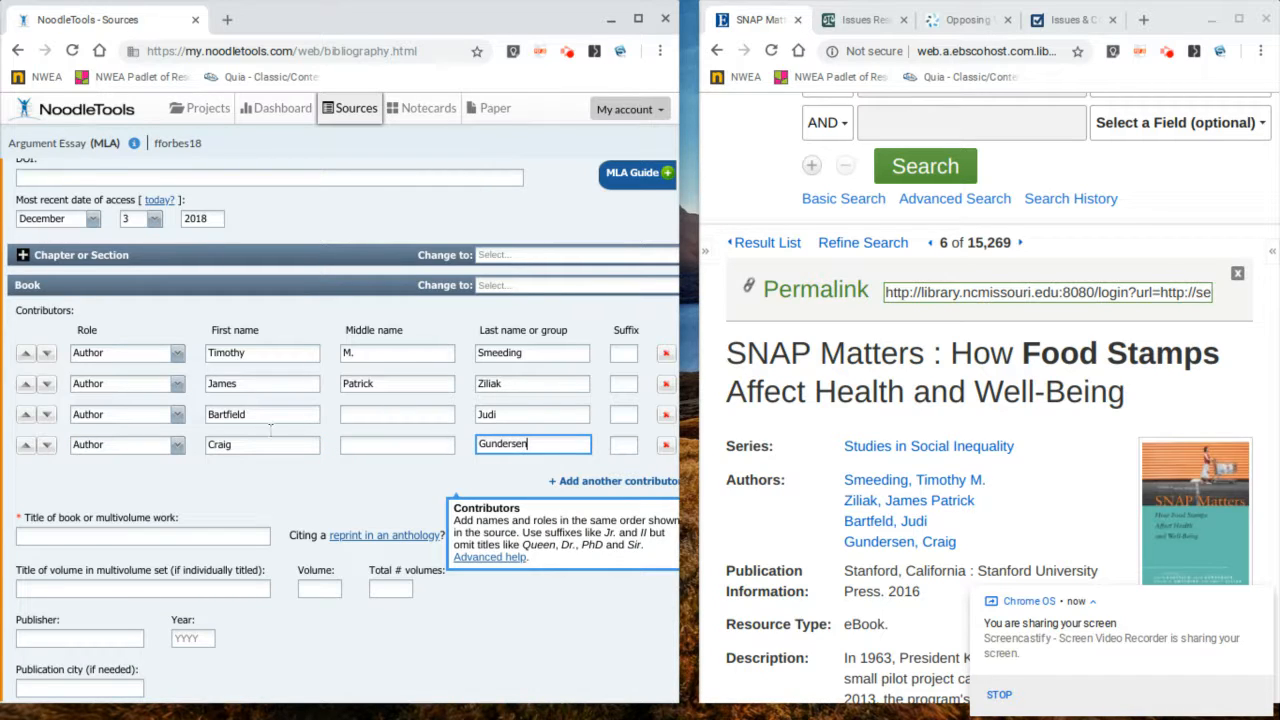
# Step: Copy the eBook title from the EBSCOhost record and paste it into the title of book field
pyautogui.scroll(-1, 270, 430)
pyautogui.click(193, 535)
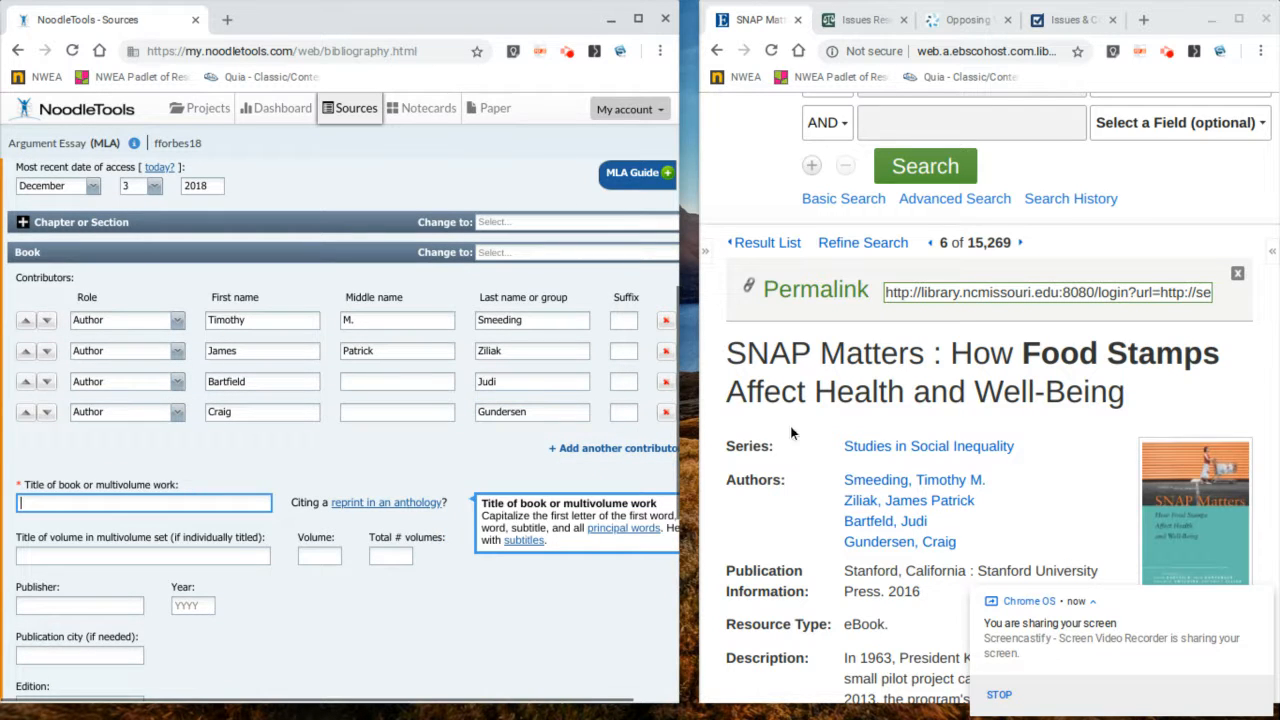
pyautogui.moveTo(1102, 402); pyautogui.dragTo(663, 334)
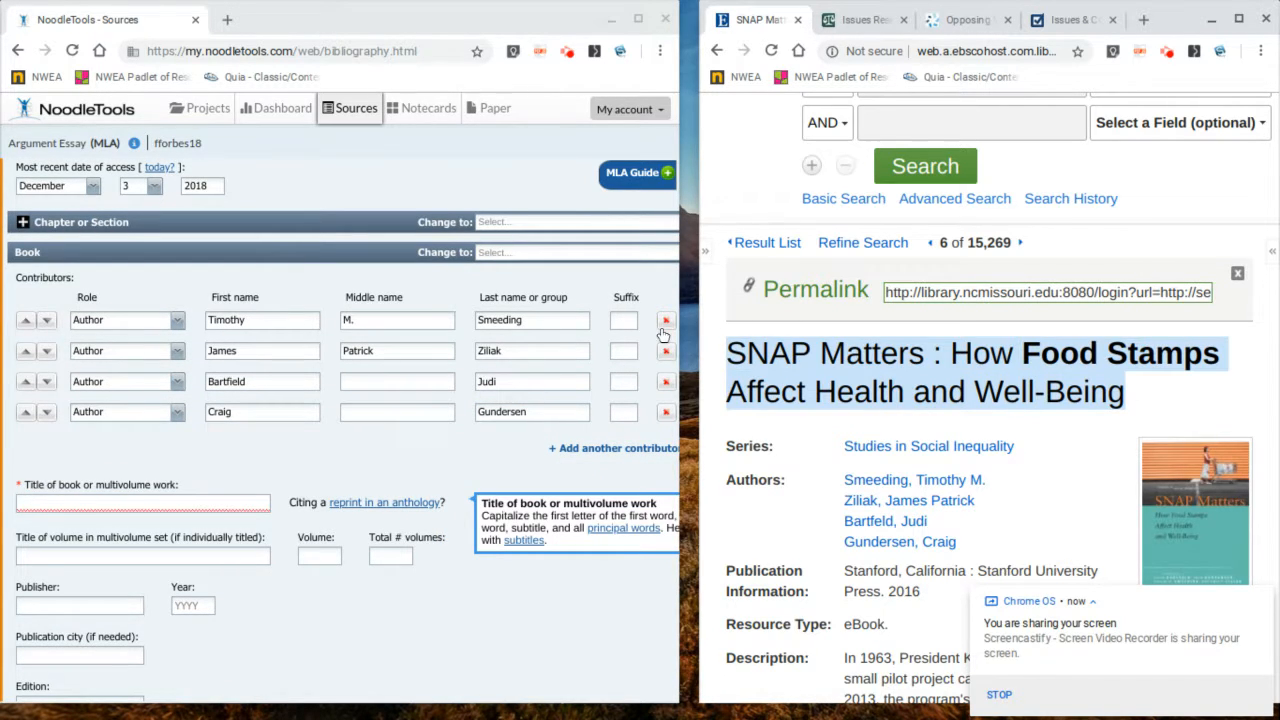
pyautogui.hotkey('ctrl', 'c')
pyautogui.click(245, 500)
pyautogui.hotkey('ctrl', 'v')
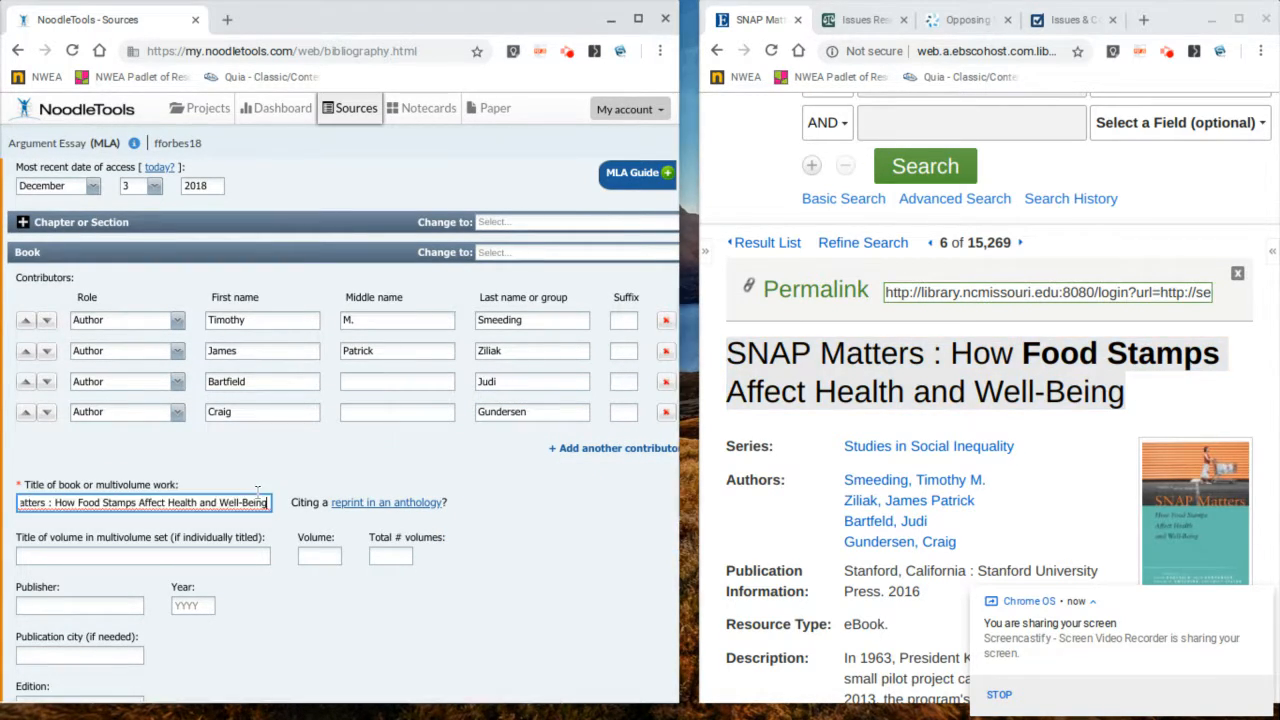
# Step: Remove the extra space before the colon in the pasted book title
pyautogui.scroll(-1, 245, 486)
pyautogui.click(52, 468)
pyautogui.press('Left')
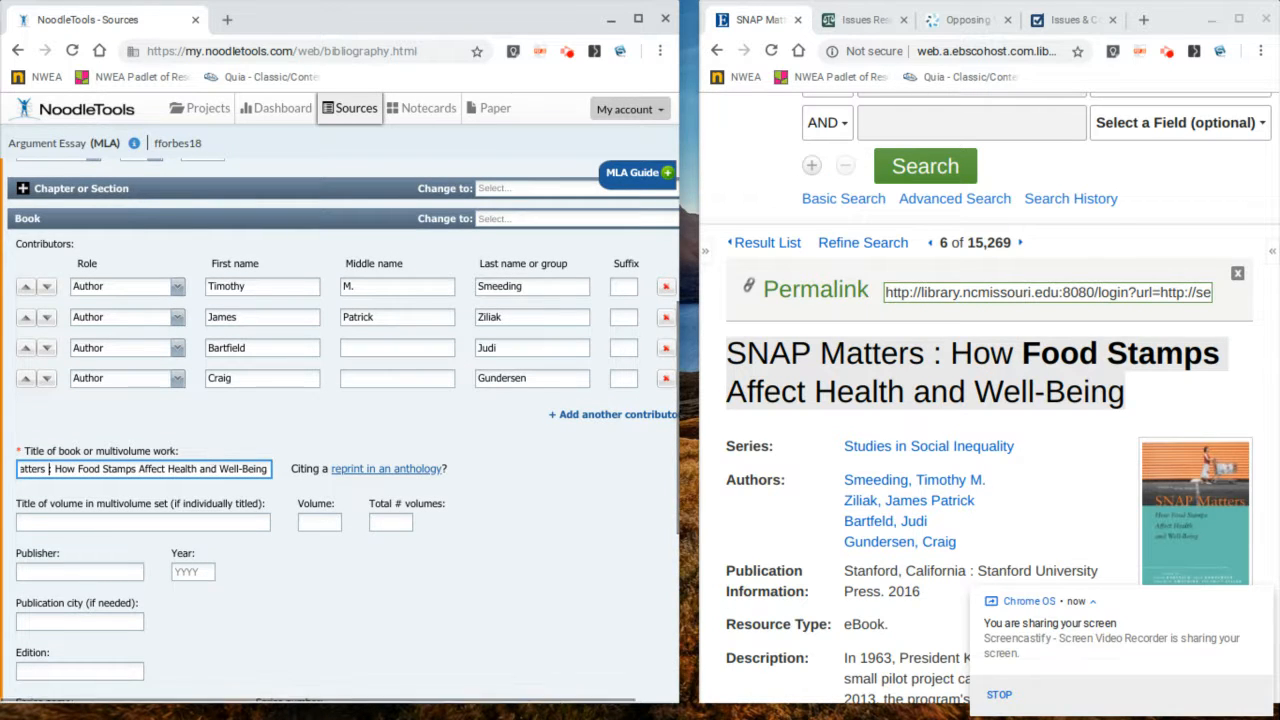
pyautogui.press('BackSpace')
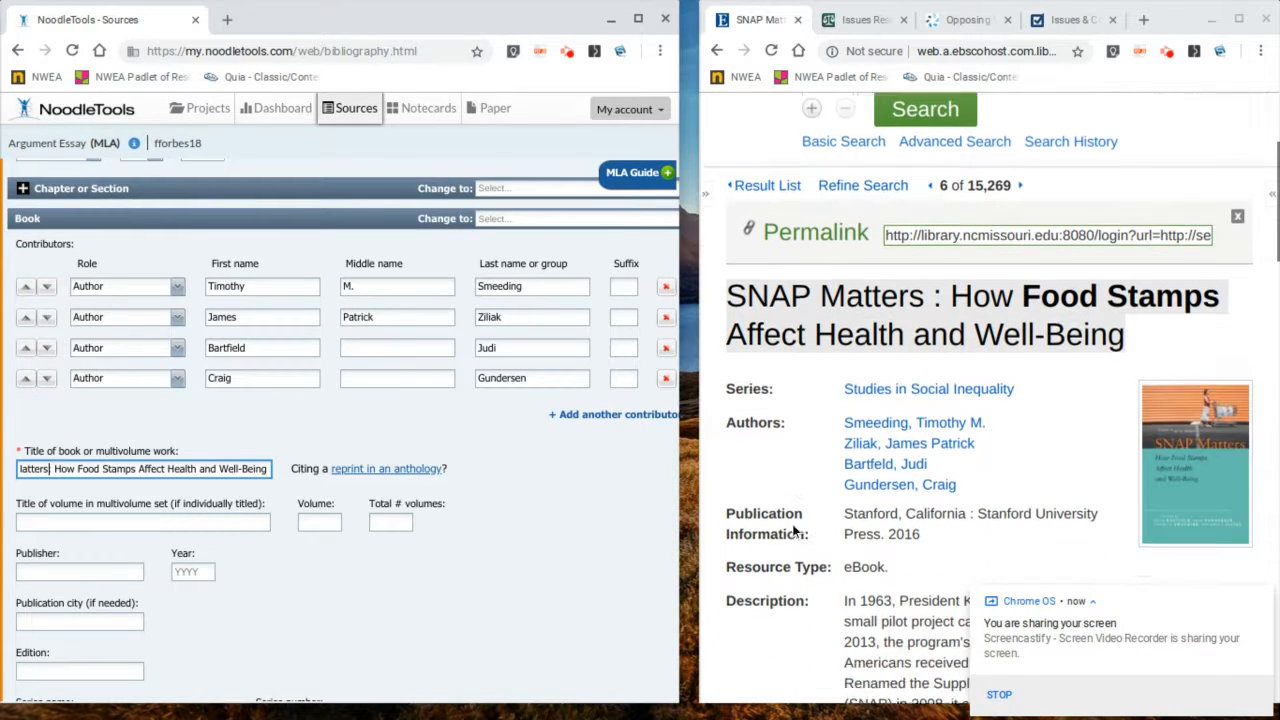
# Step: Enter the publisher as Stanford UP and the publication year as 2016
pyautogui.scroll(-3, 816, 502)
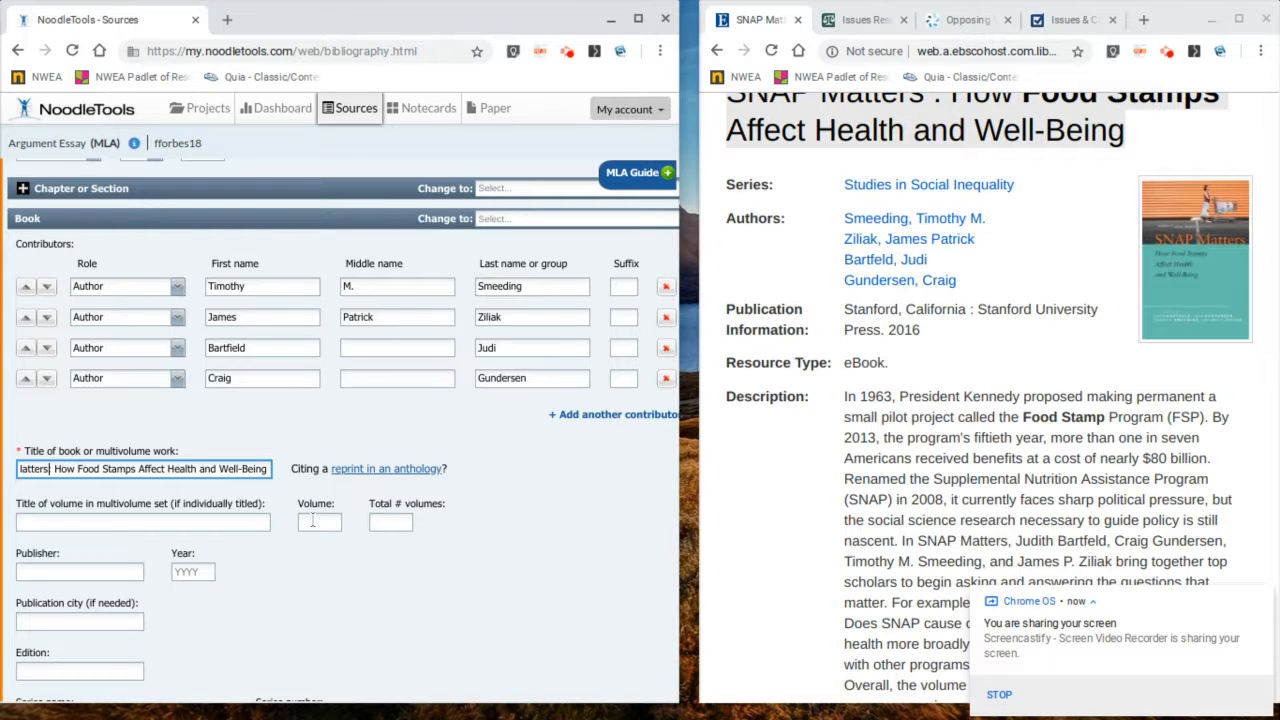
pyautogui.scroll(-2, 312, 520)
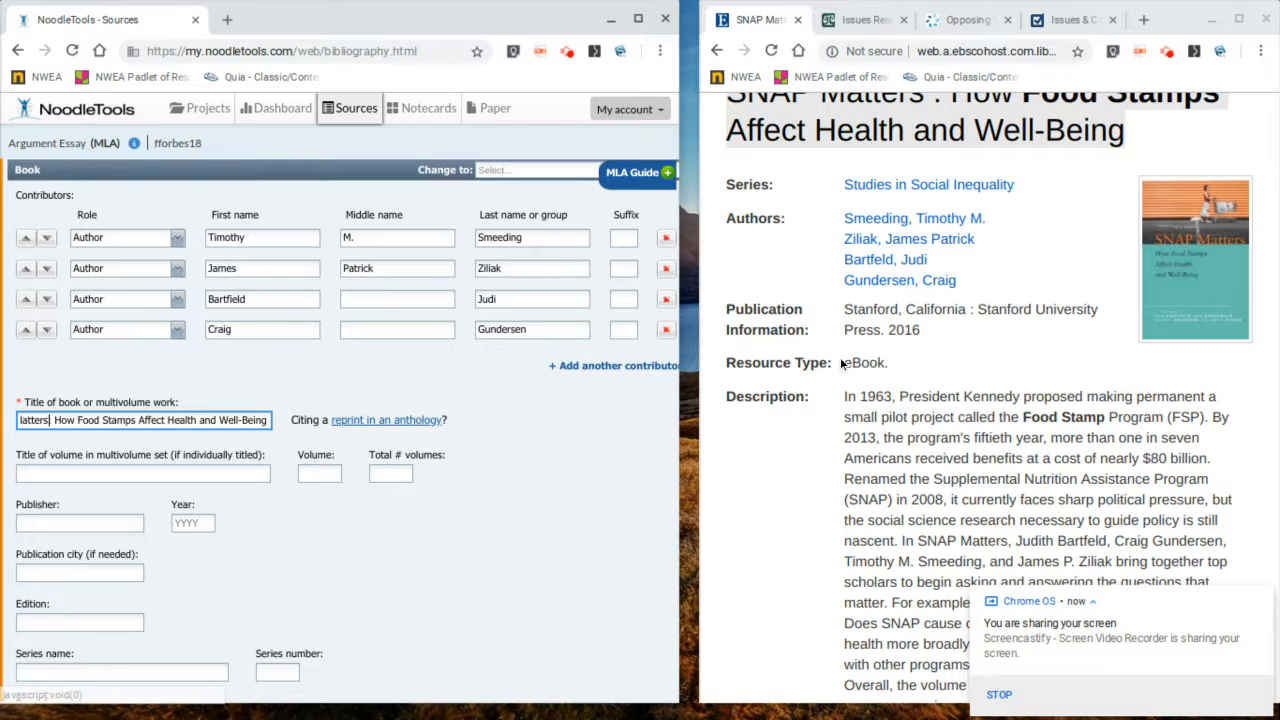
pyautogui.click(96, 522)
pyautogui.write('Stand')
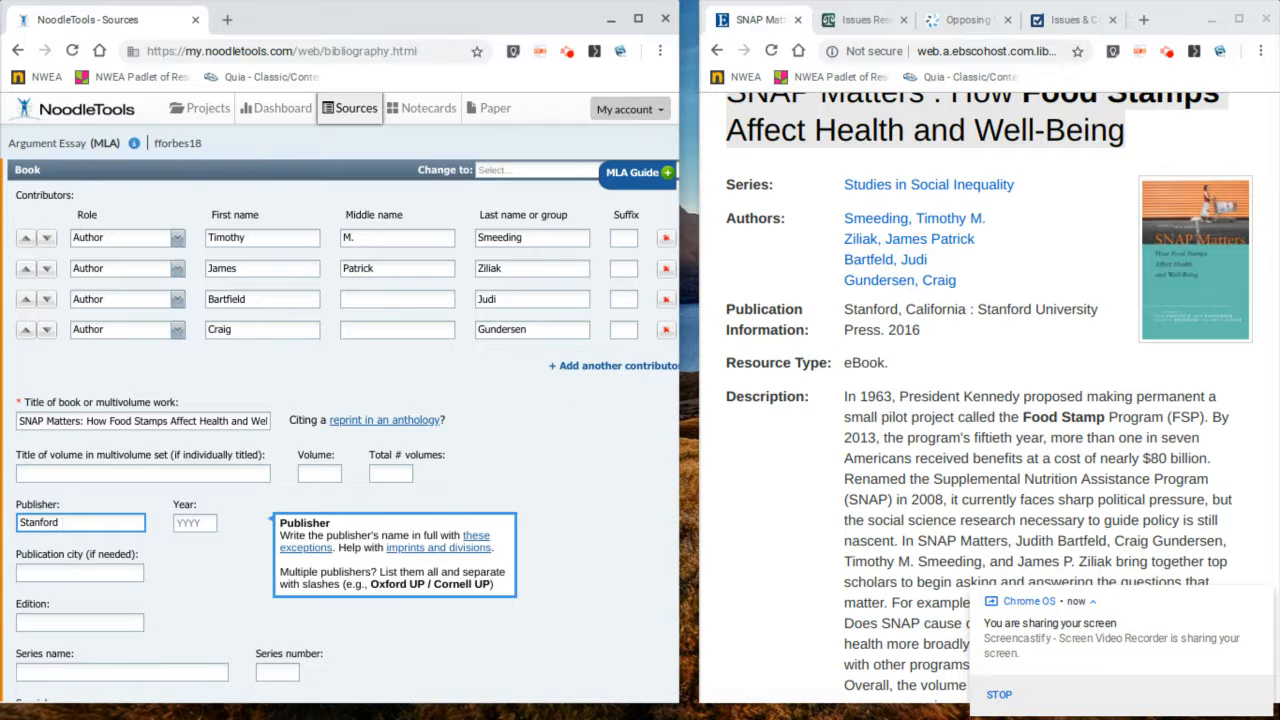
pyautogui.press('Tab')
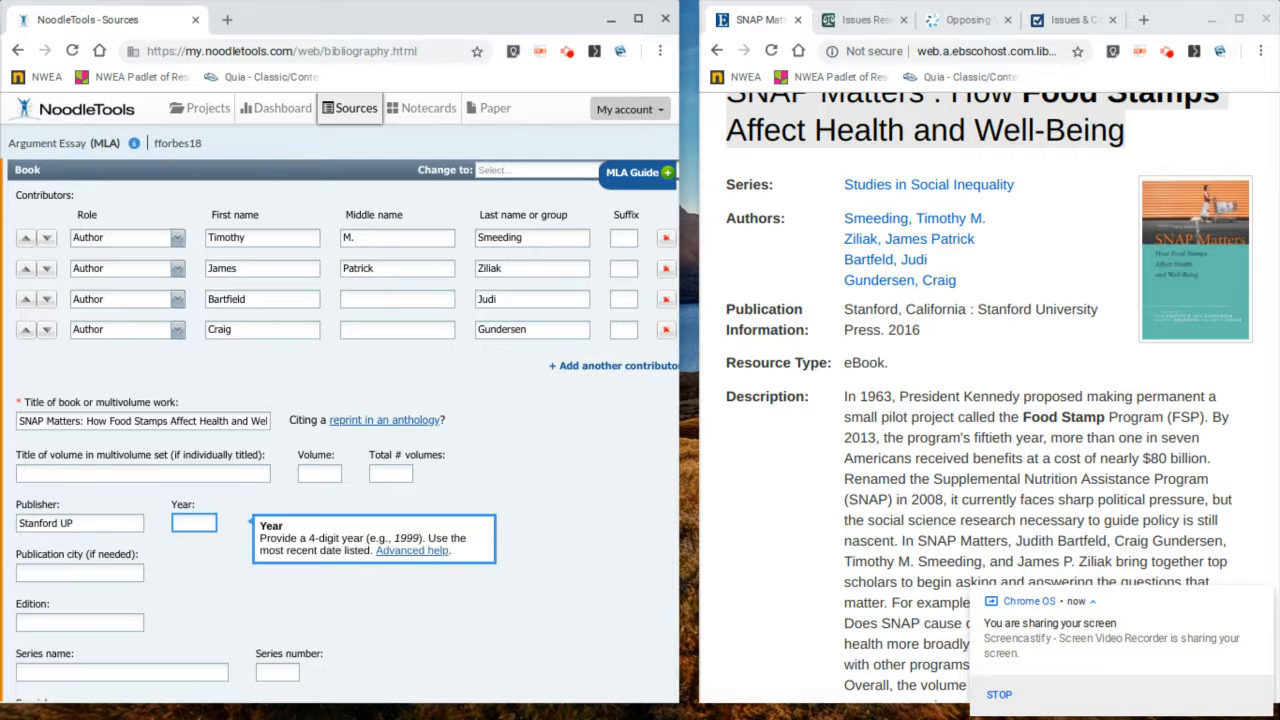
pyautogui.write('2016')
# Step: Save the book citation
pyautogui.scroll(-1, 211, 493)
pyautogui.scroll(-1, 200, 480)
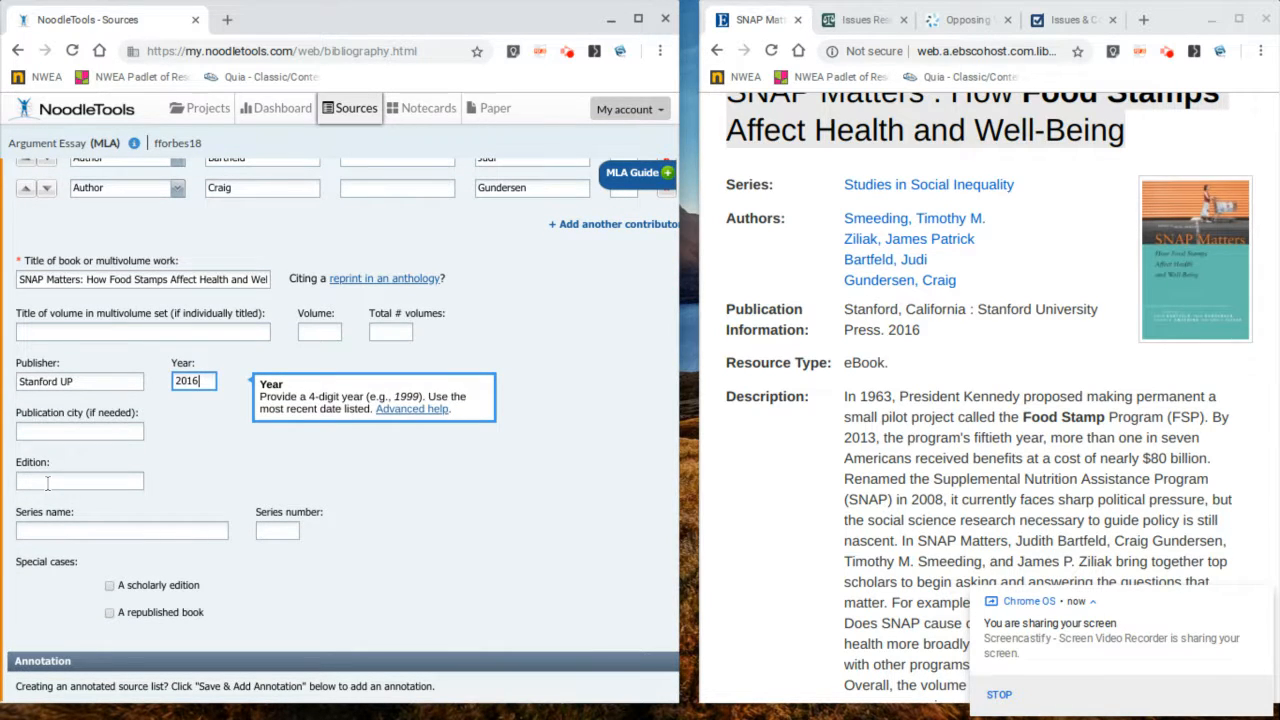
pyautogui.scroll(-2, 51, 528)
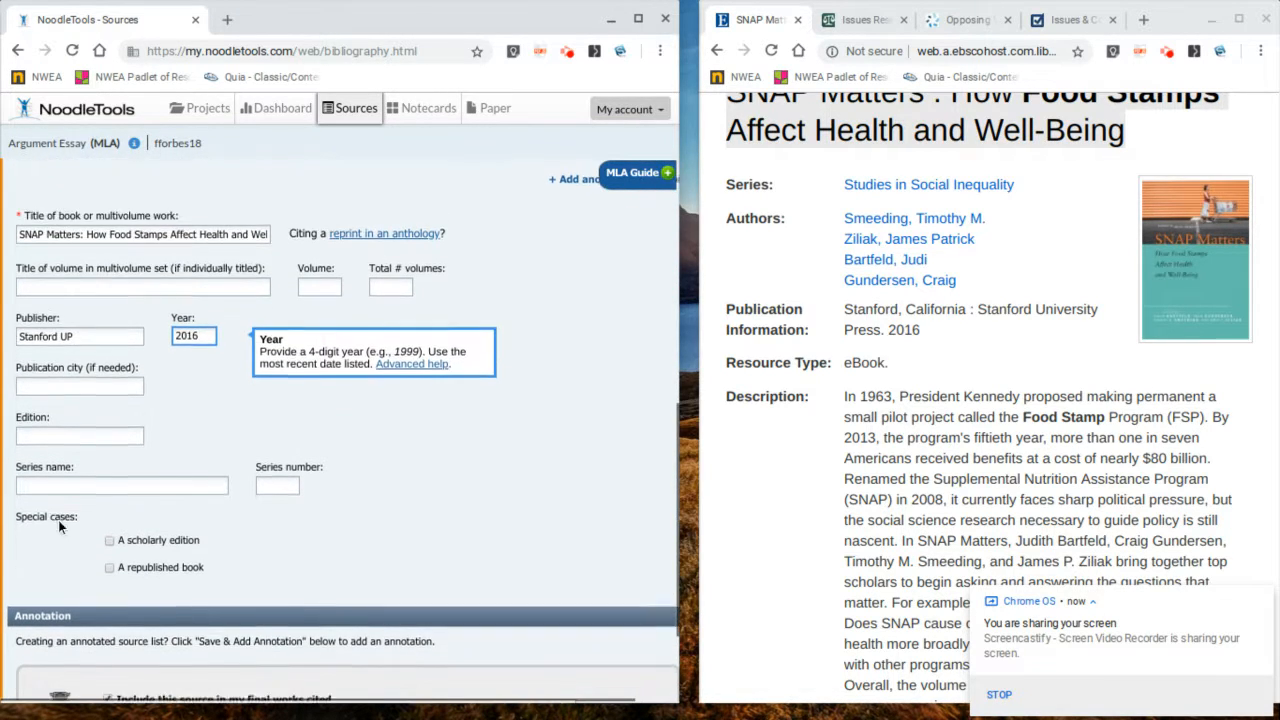
pyautogui.moveTo(168, 452)
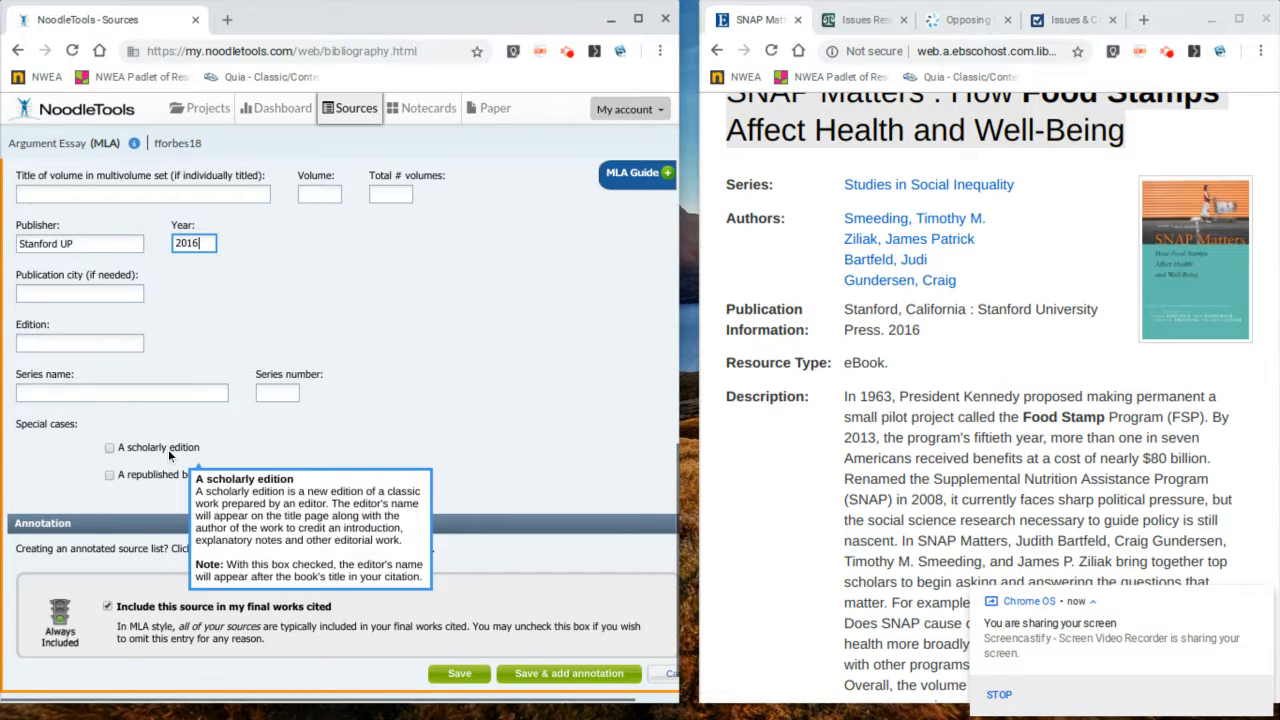
pyautogui.scroll(-1, 168, 449)
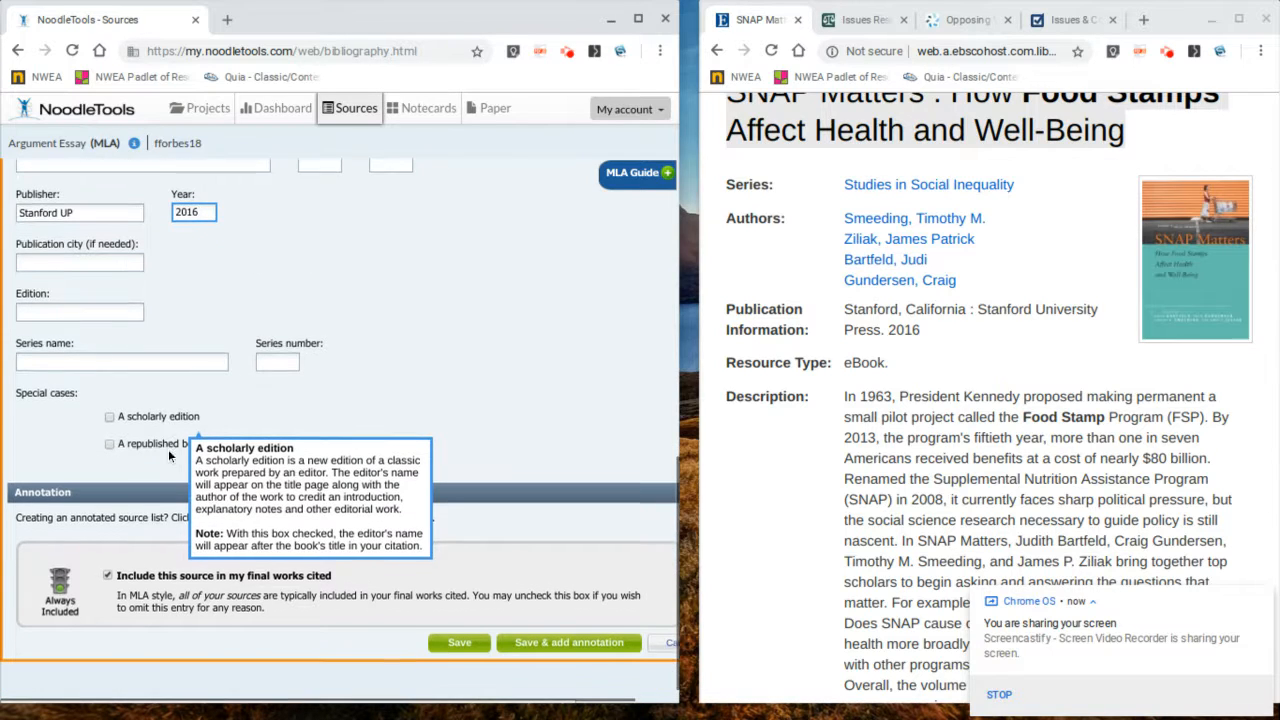
pyautogui.click(470, 637)
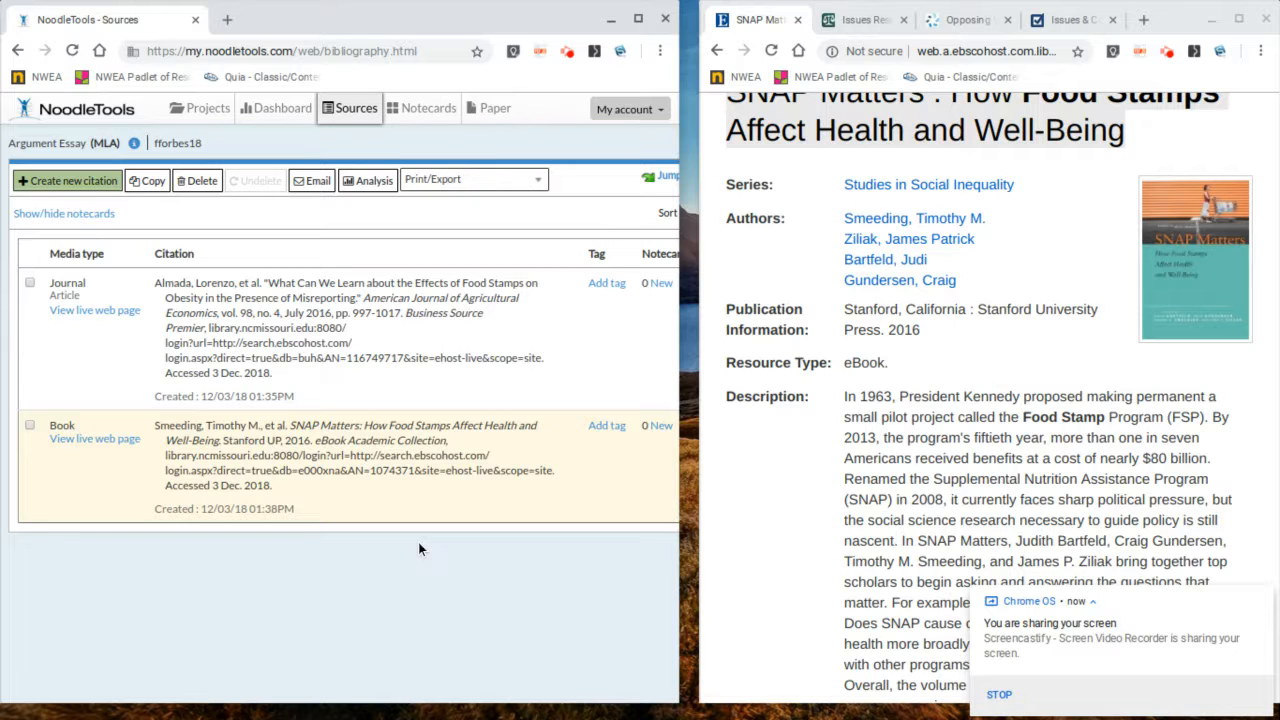
pyautogui.scroll(5, 1060, 312)
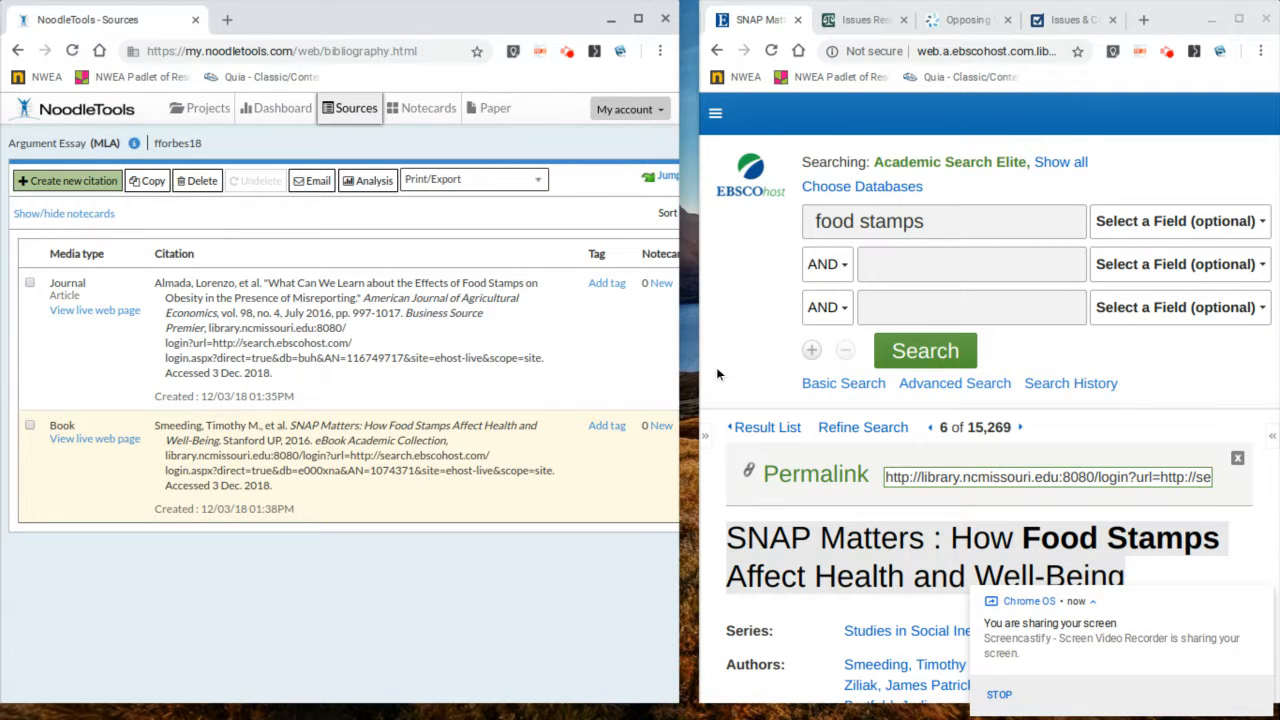
pyautogui.click(470, 190)
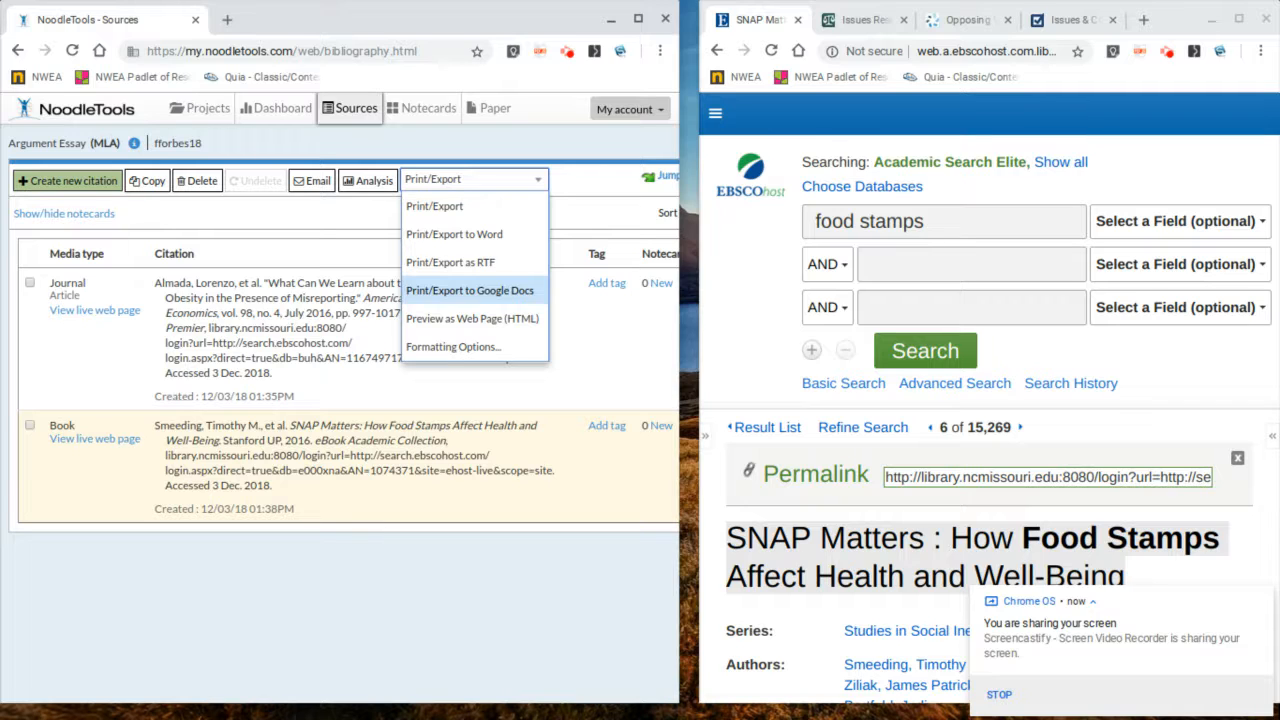
pyautogui.click(468, 558)
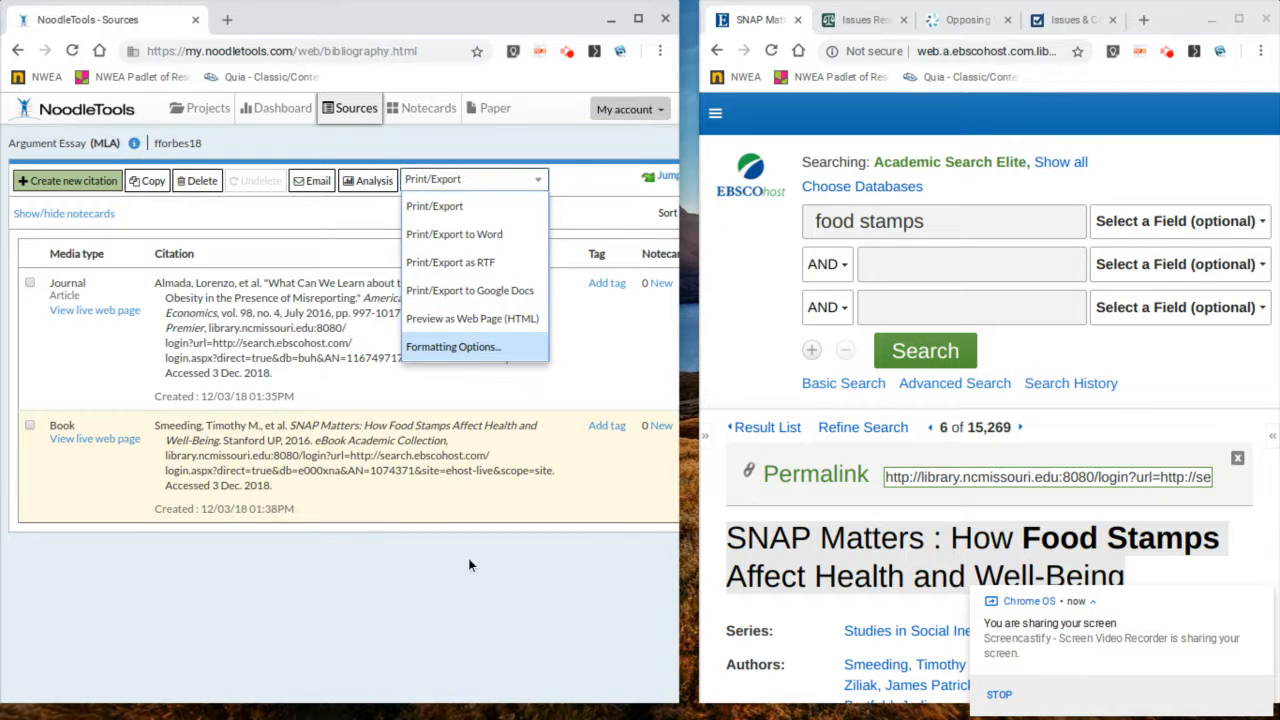
pyautogui.click(566, 55)
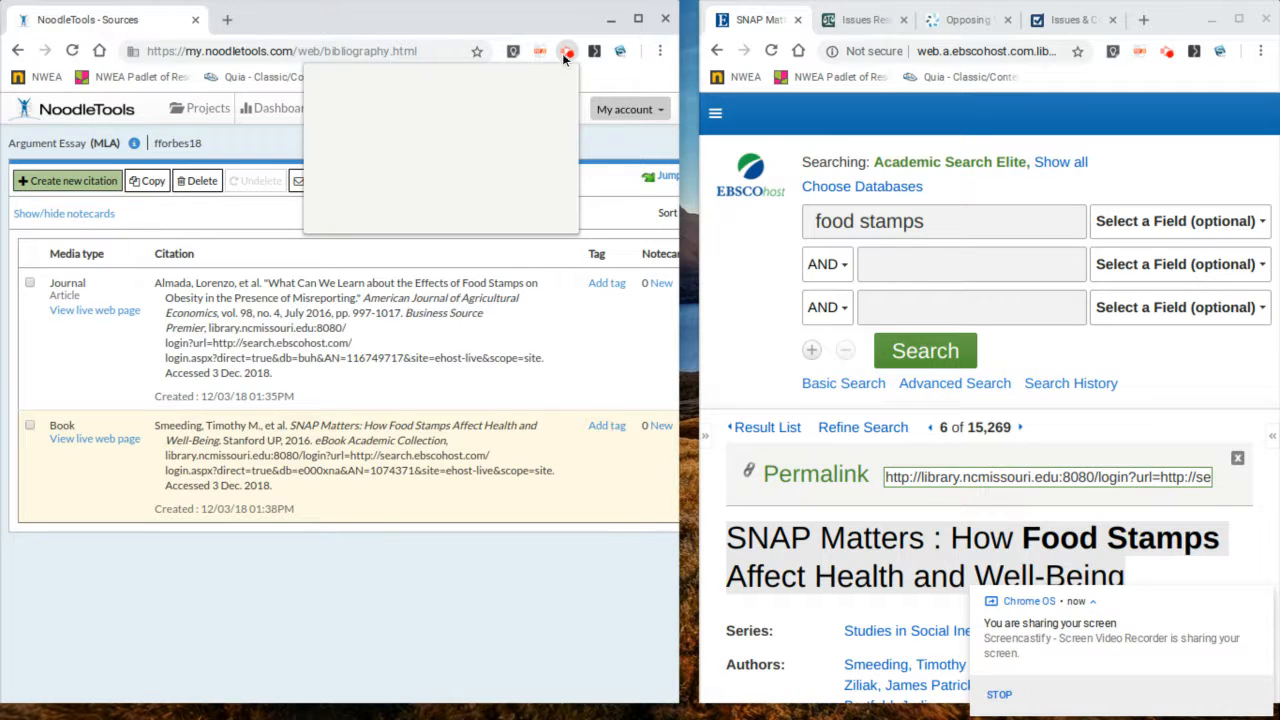